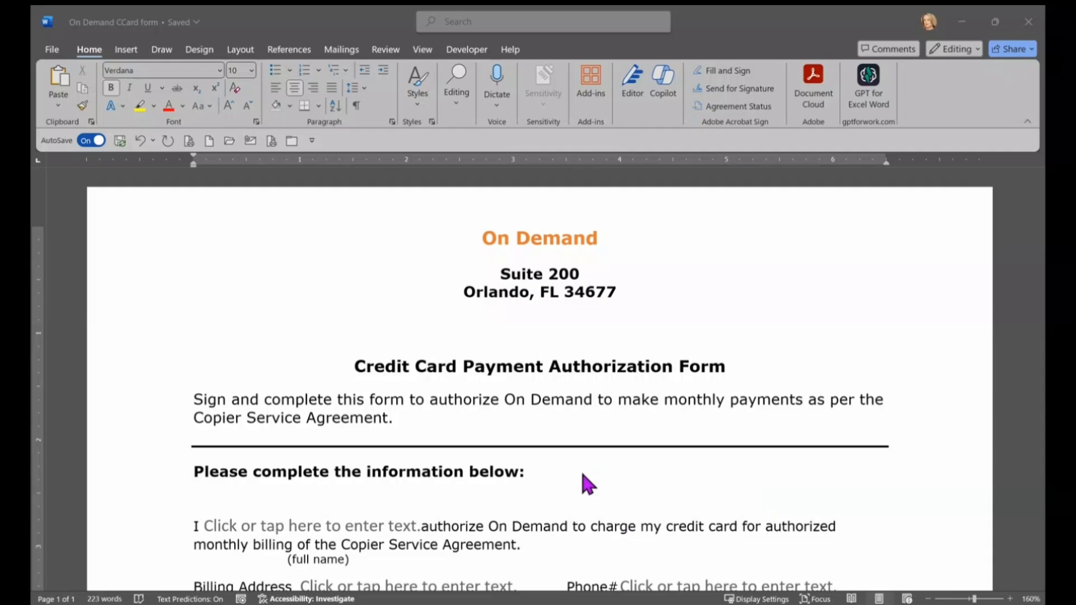
Step: Try padding the full-name placeholder with two tab spaces, then undo the padding
scroll(840, 426, "down", 2)
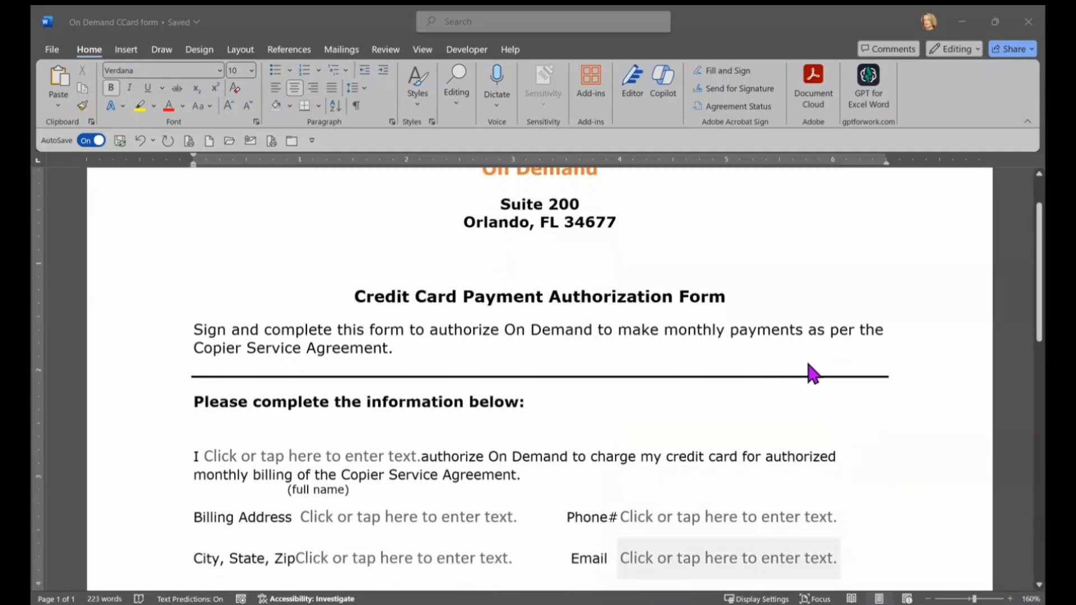
scroll(821, 463, "up", 2)
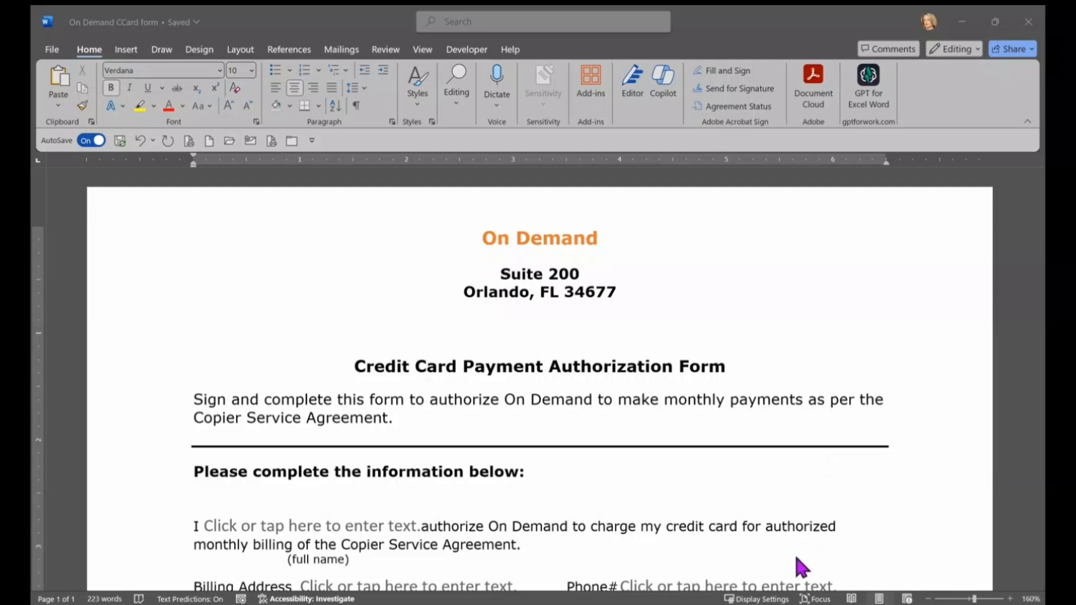
scroll(799, 401, "down", 2)
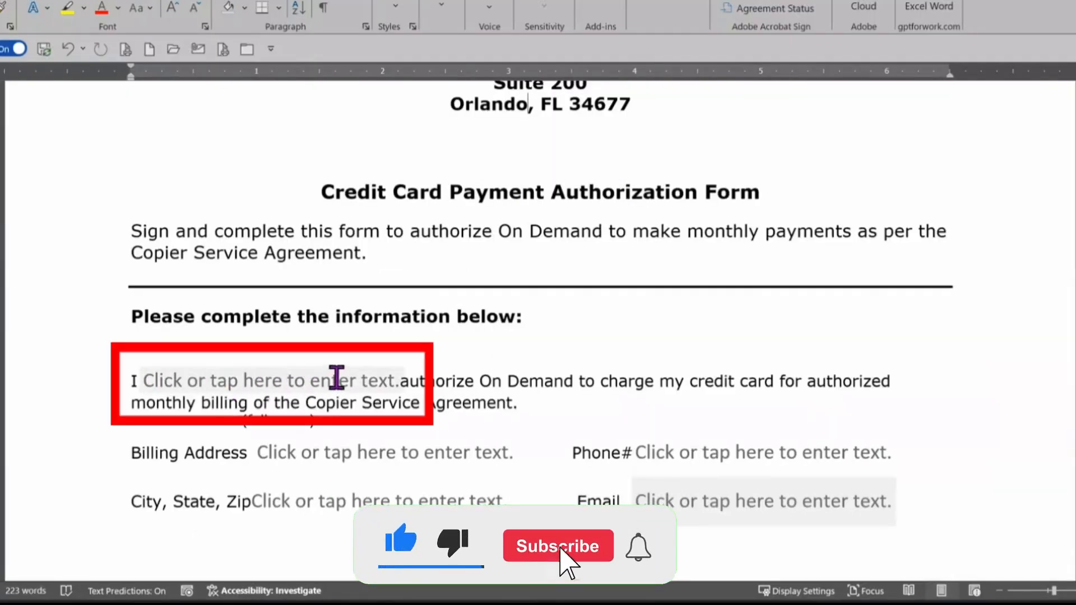
left_click(330, 382)
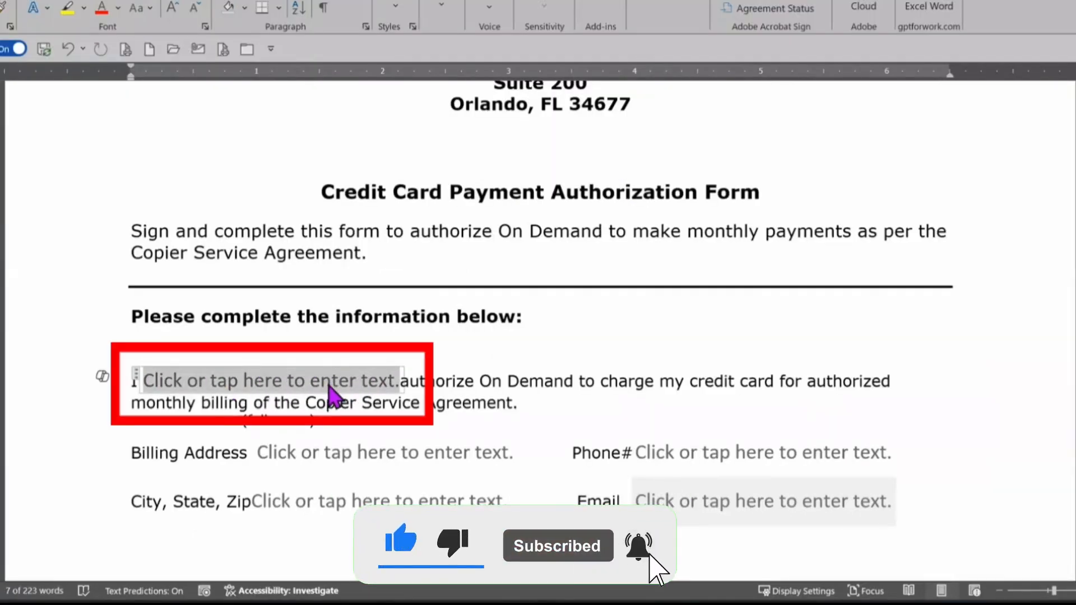
key("Tab")
key("Tab")
key("Tab")
key("Tab")
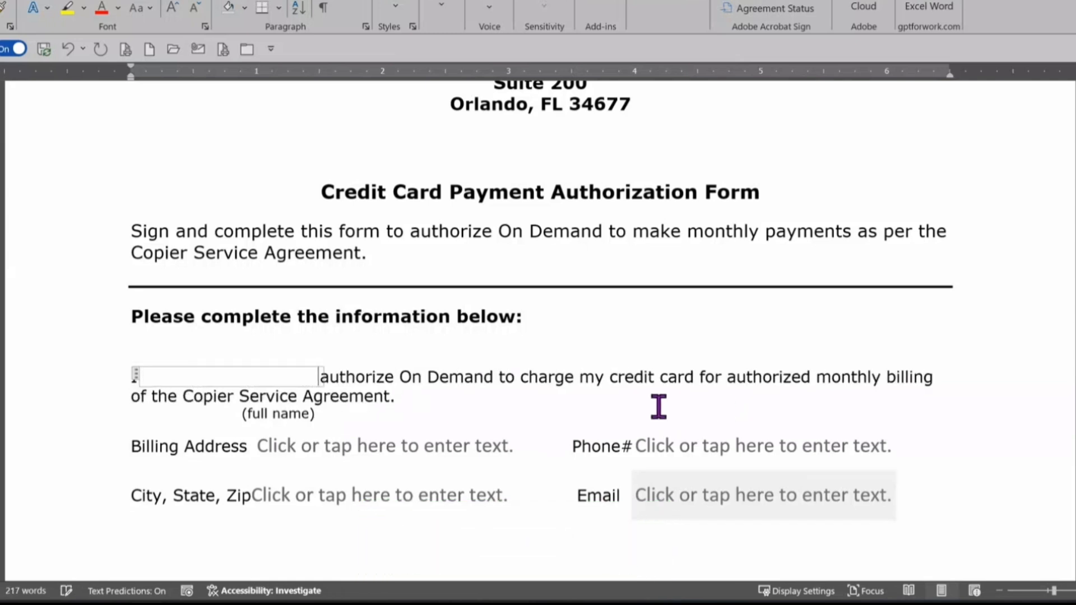
key("Tab")
key("Tab")
key("Tab")
key("Tab")
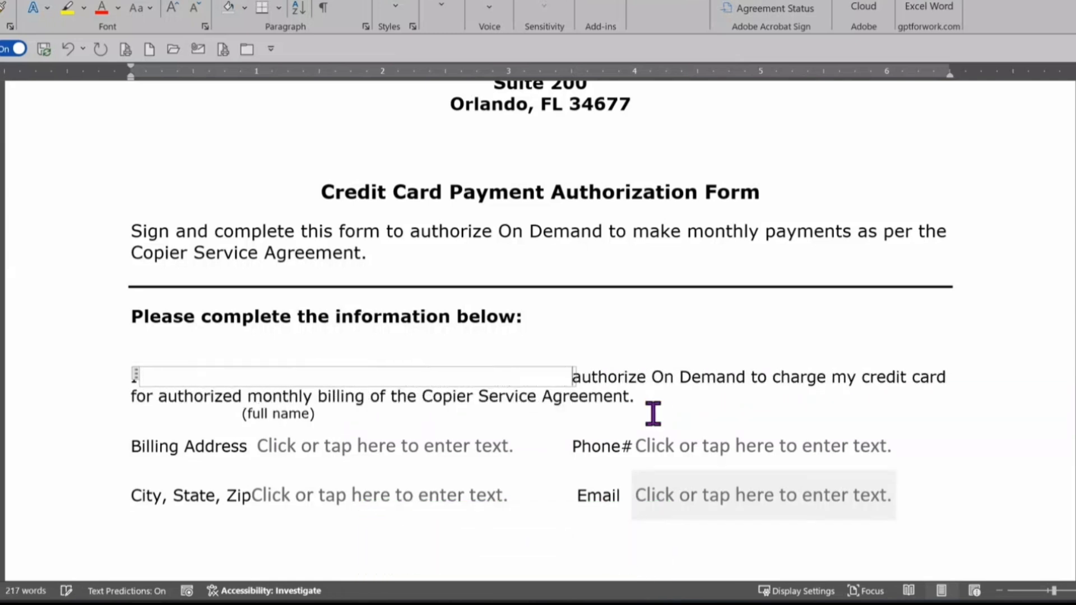
key("ctrl+z")
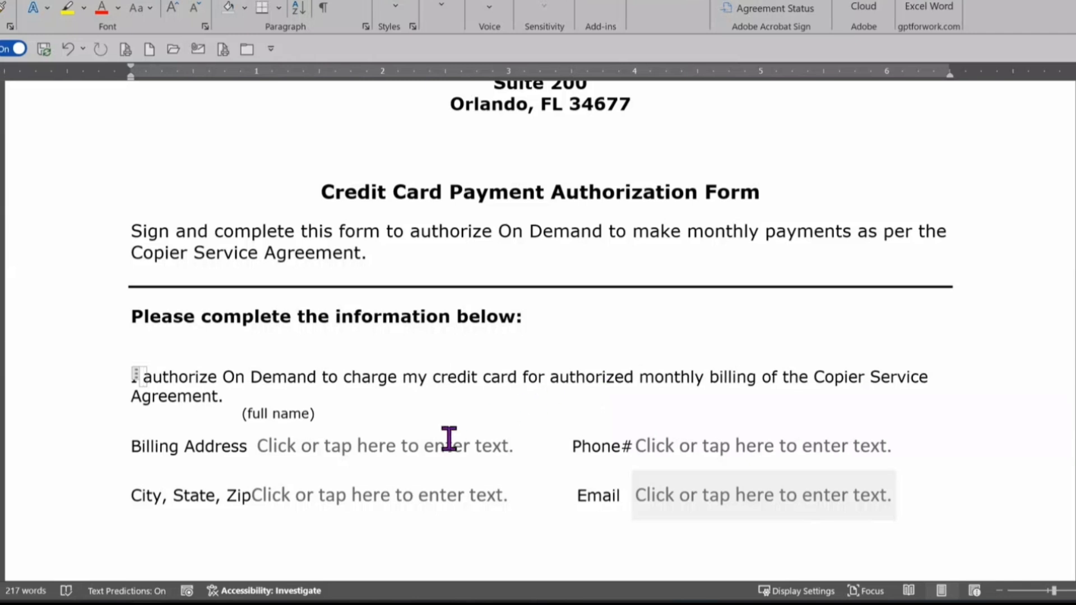
Step: Check the Billing Address, Phone#, City/State/Zip and Email placeholders, undoing a stray 'g' typed over the sentence
left_click(381, 447)
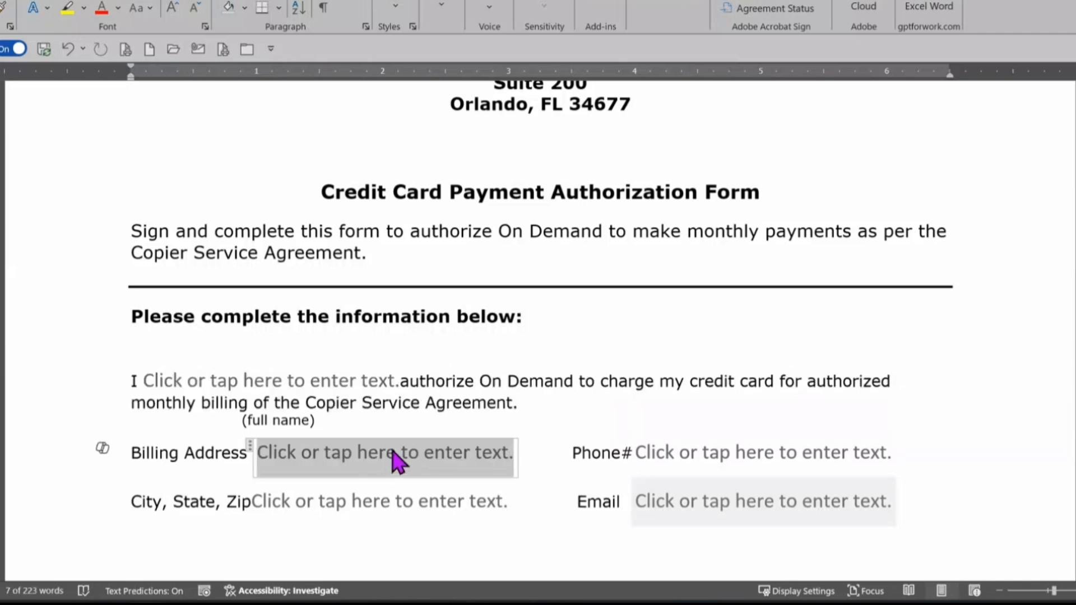
left_click(678, 454)
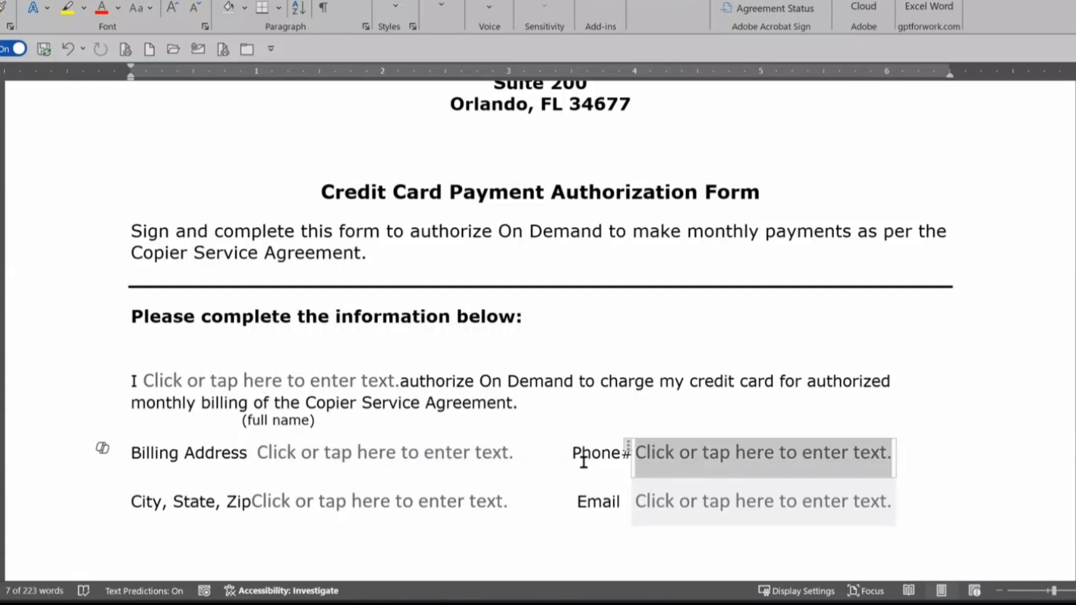
left_click(363, 510)
left_click(709, 520)
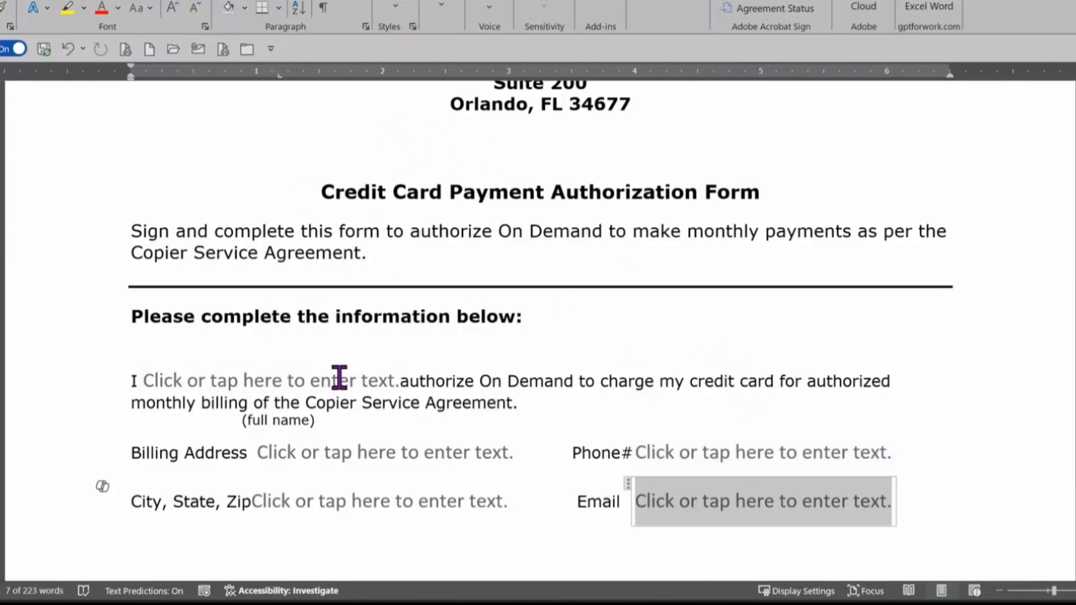
left_click(252, 387)
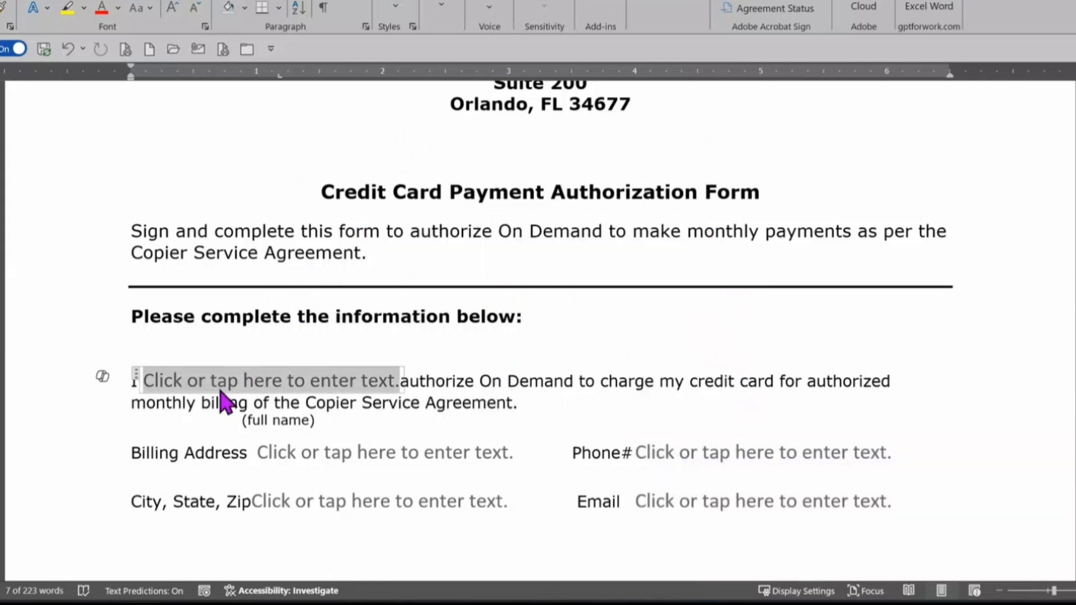
left_click_drag(508, 381, 785, 385)
type("g")
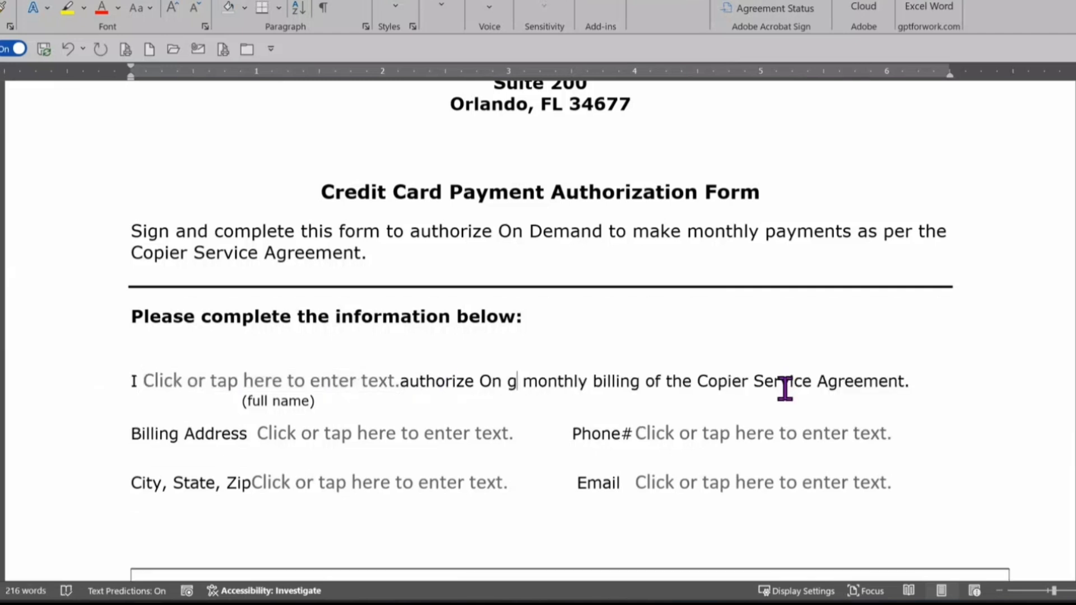
key("ctrl+z")
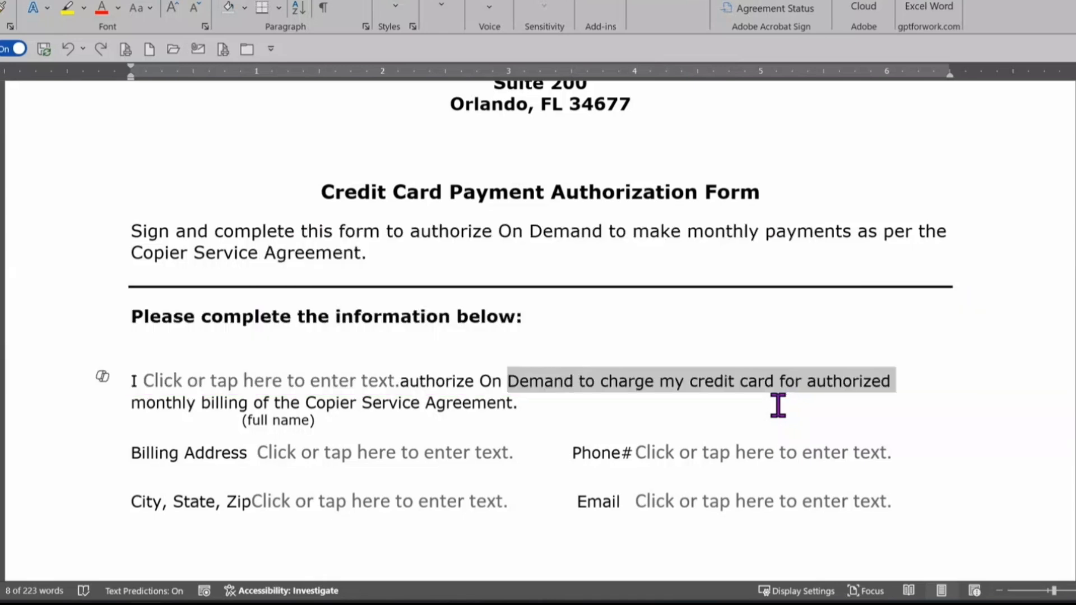
Step: Review the placeholders from Billing Address down through Cardholder Name, Account Number, Expiration Date and CVV2
scroll(782, 413, "down", 3)
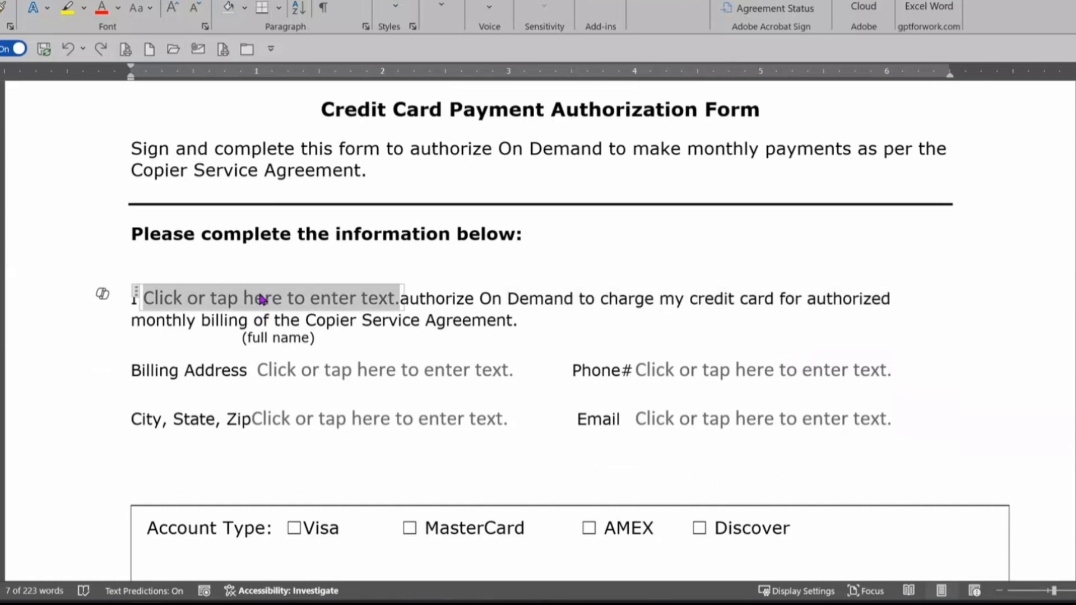
left_click(320, 376)
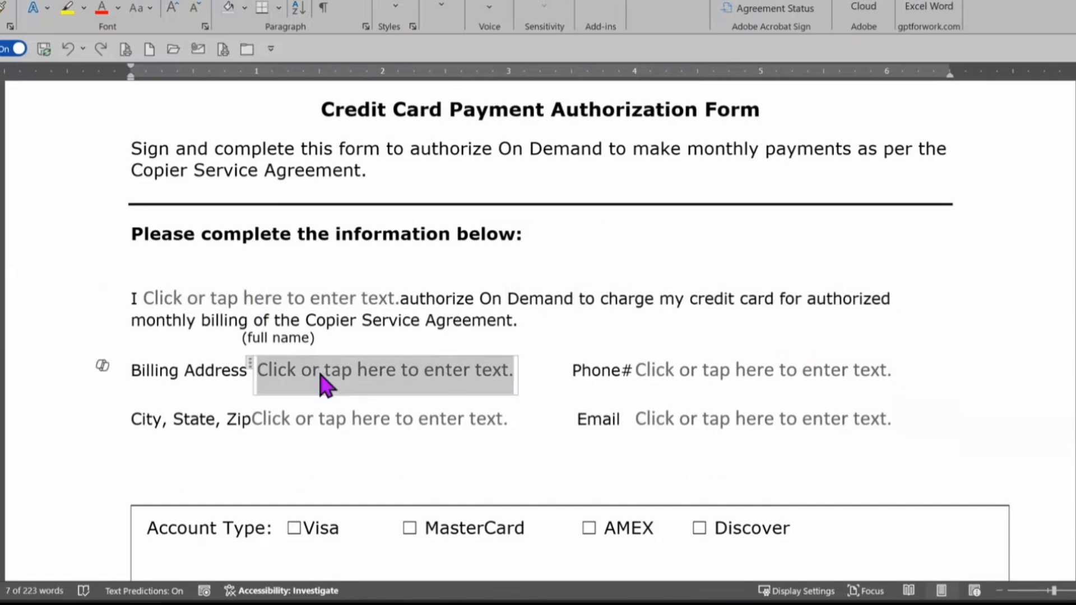
left_click(735, 372)
left_click(401, 418)
left_click(691, 422)
scroll(862, 447, "down", 6)
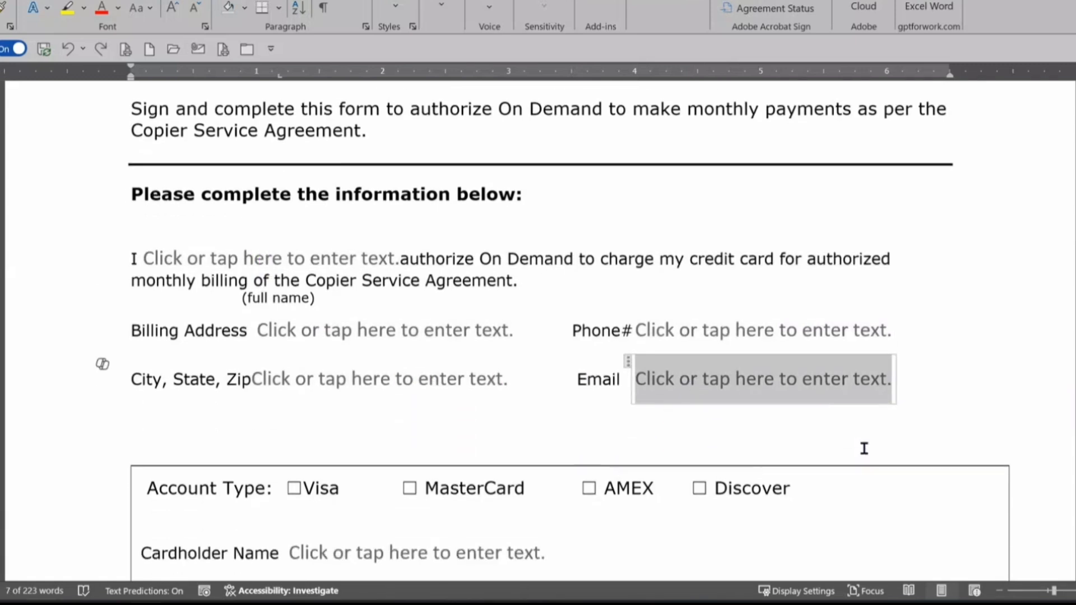
scroll(816, 363, "down", 5)
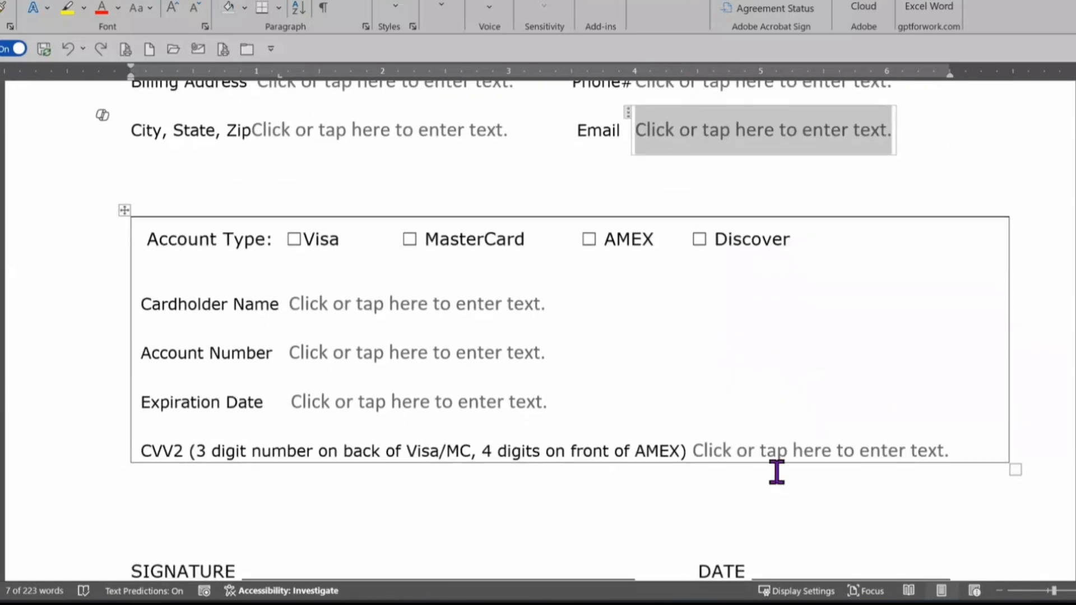
left_click(365, 304)
left_click(357, 353)
left_click(353, 402)
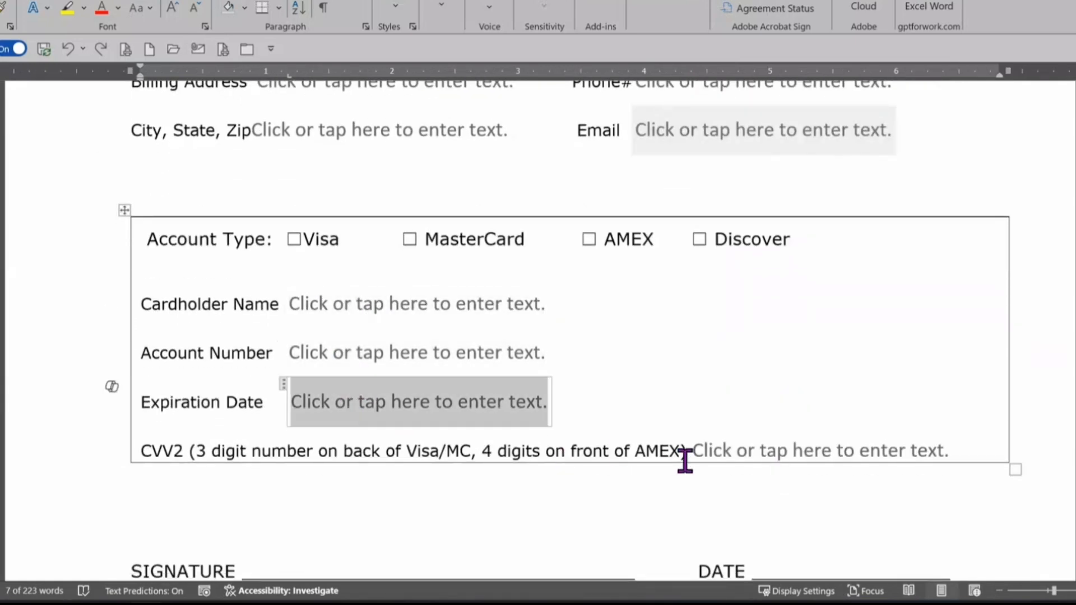
left_click(800, 455)
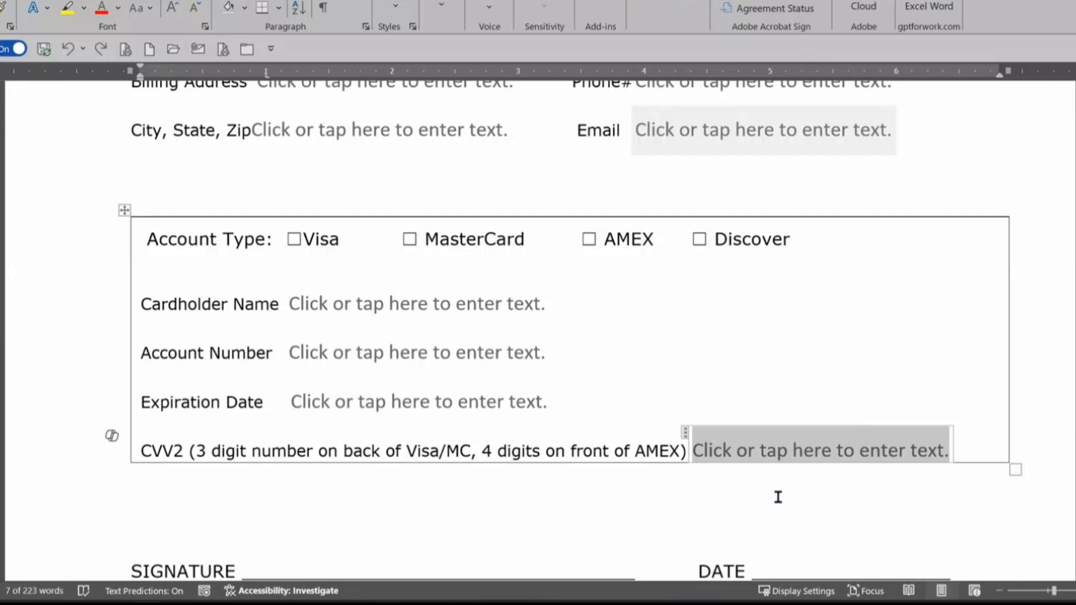
scroll(953, 367, "down", 2)
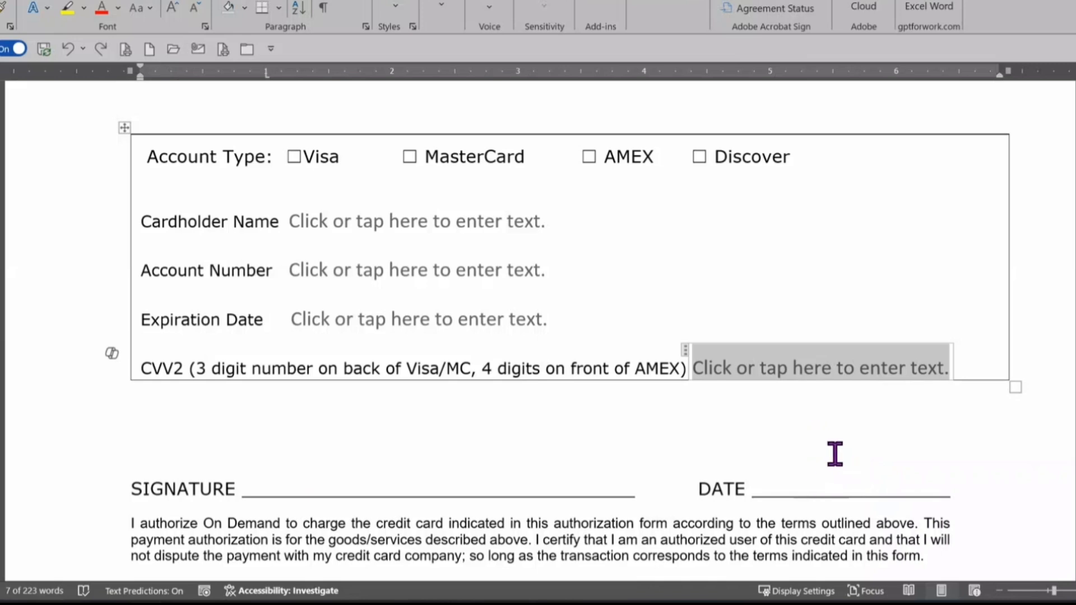
Step: Add two blank rows below the CVV2 row, then undo them
key("Tab")
key("Tab")
scroll(835, 450, "down", 3)
scroll(836, 444, "down", 2)
key("Tab")
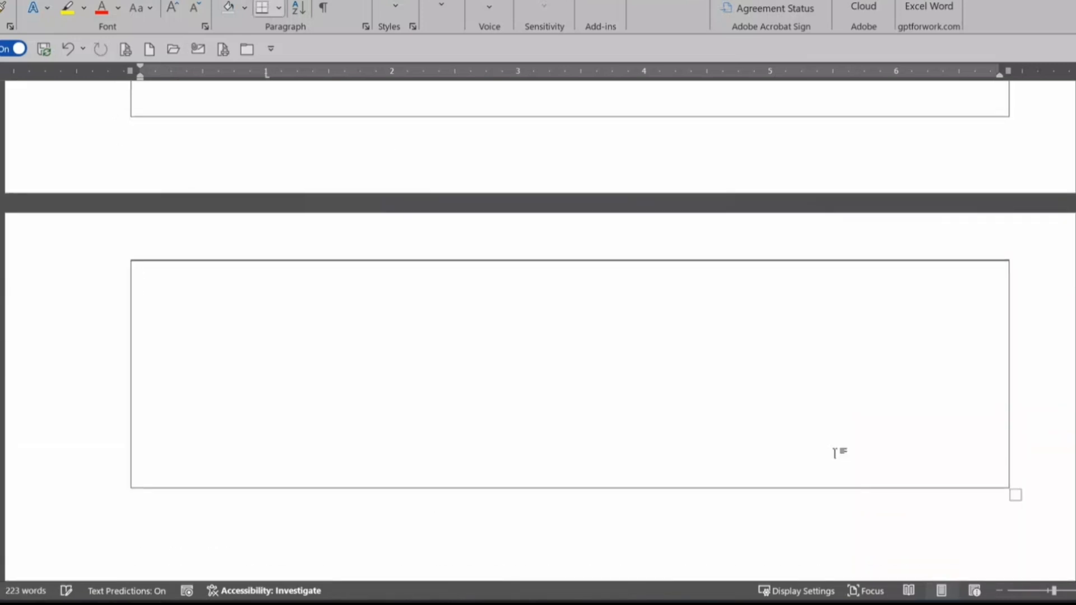
scroll(860, 456, "up", 5)
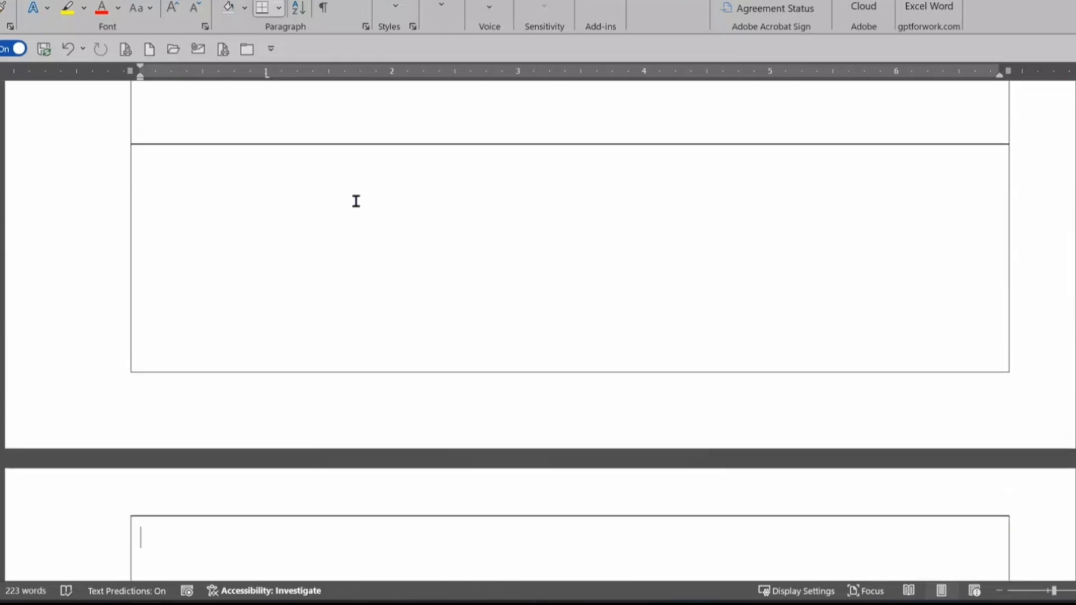
key("ctrl+z")
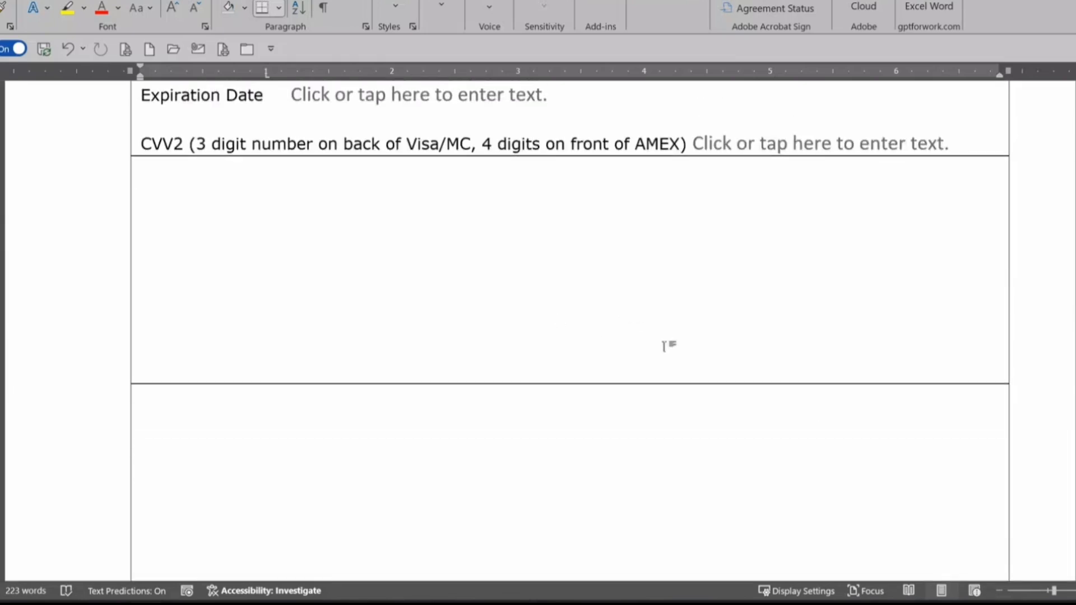
key("ctrl+z")
key("ctrl+z")
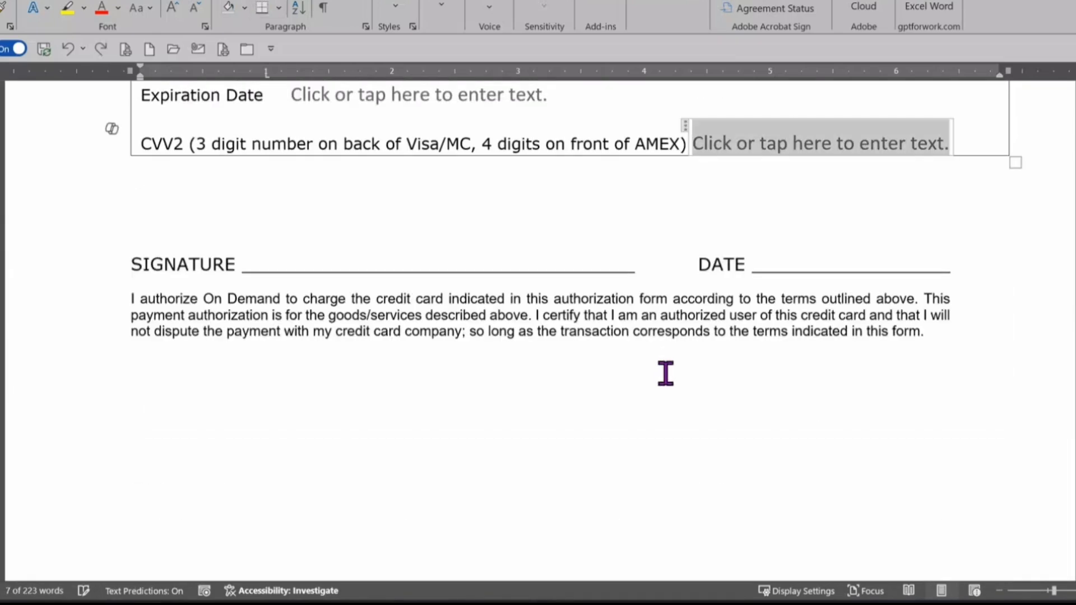
scroll(818, 367, "up", 7)
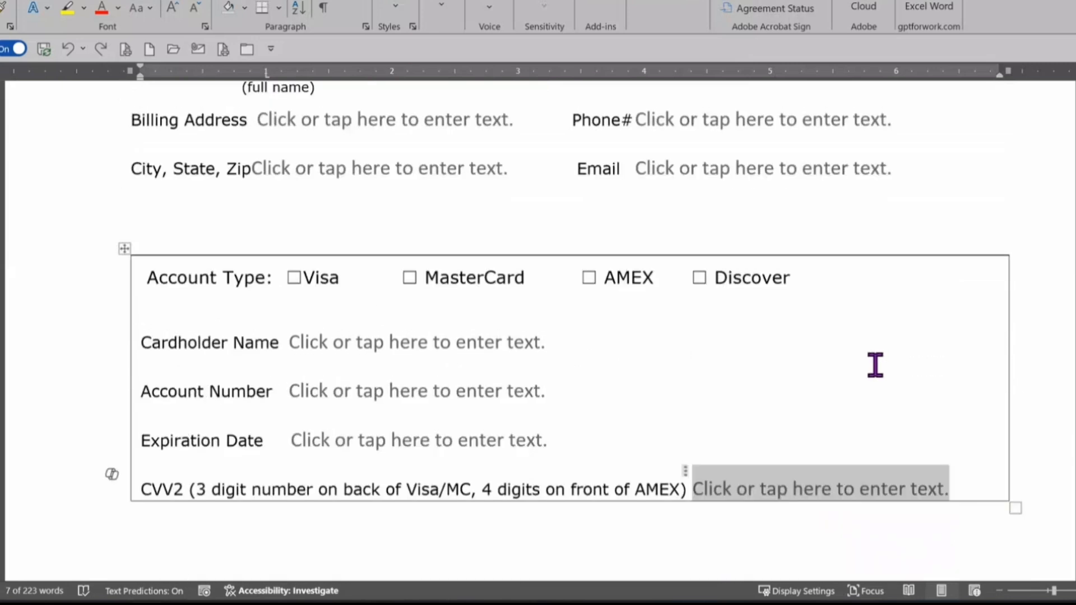
scroll(257, 262, "up", 5)
Step: Enter a sample full name in the full-name field, pad it with tabs, then remove the tab gaps
left_click(227, 363)
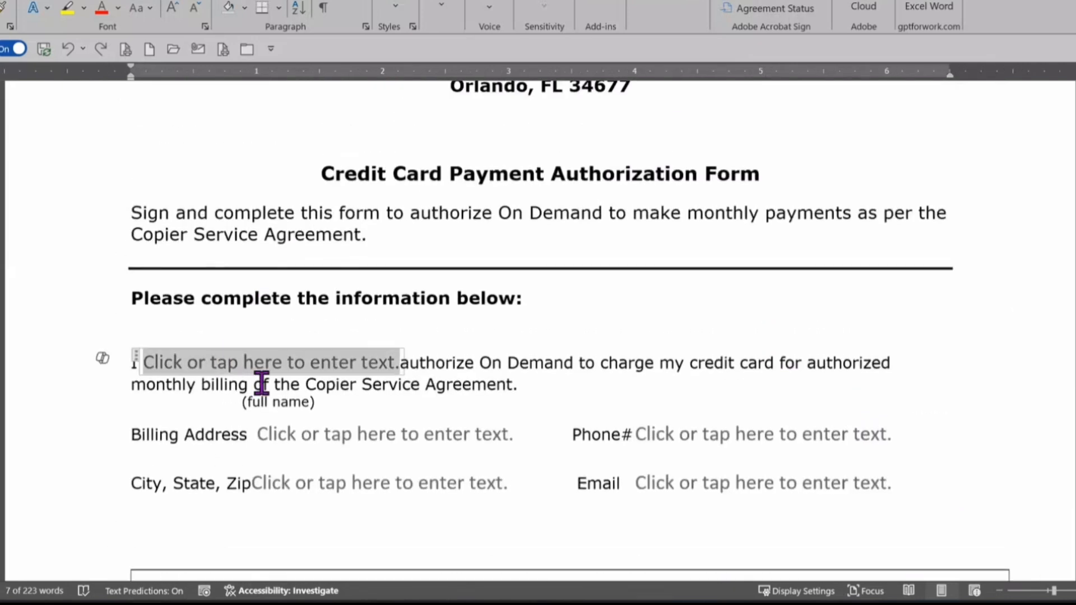
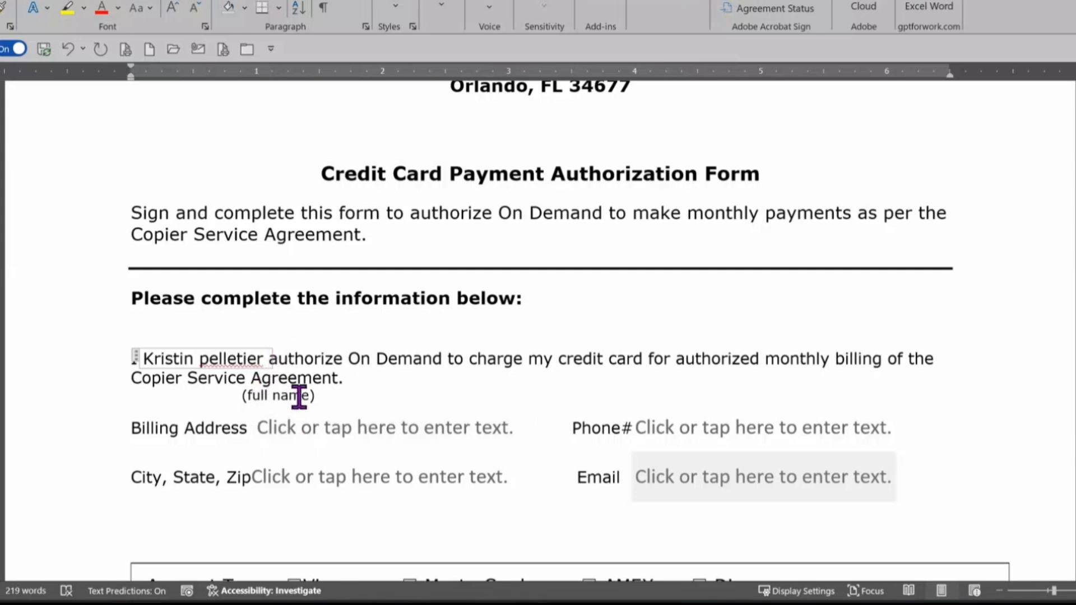
key("Tab")
key("Tab")
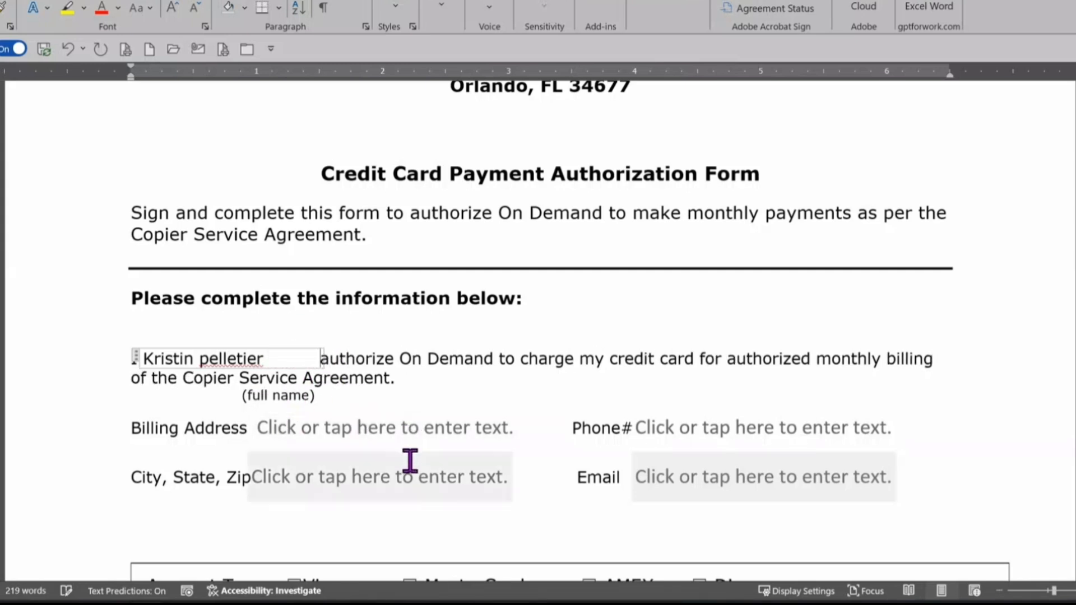
key("Tab")
key("Tab")
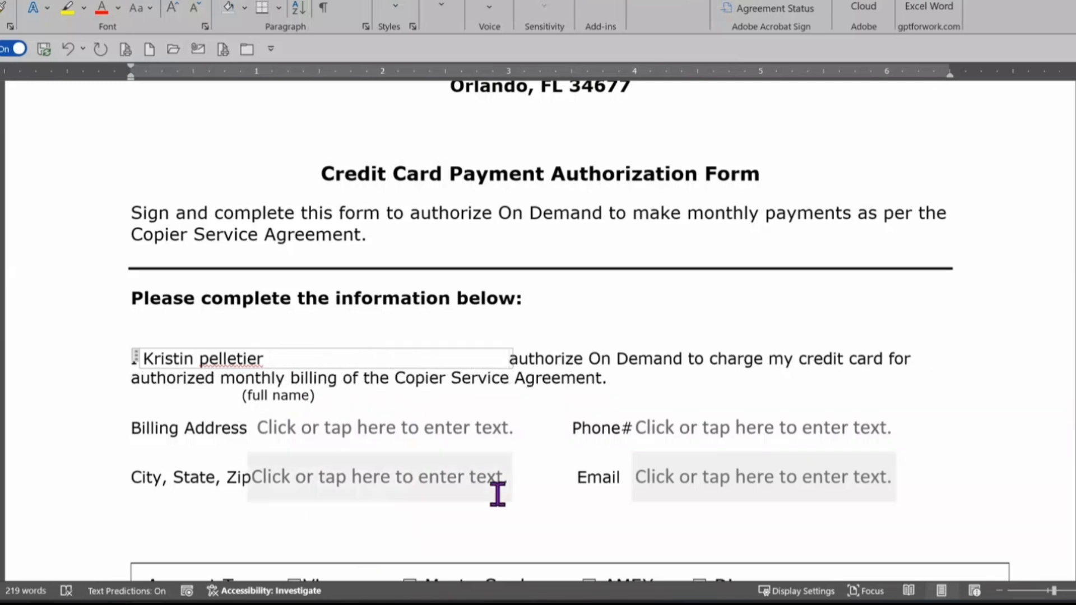
key("Tab")
key("Tab")
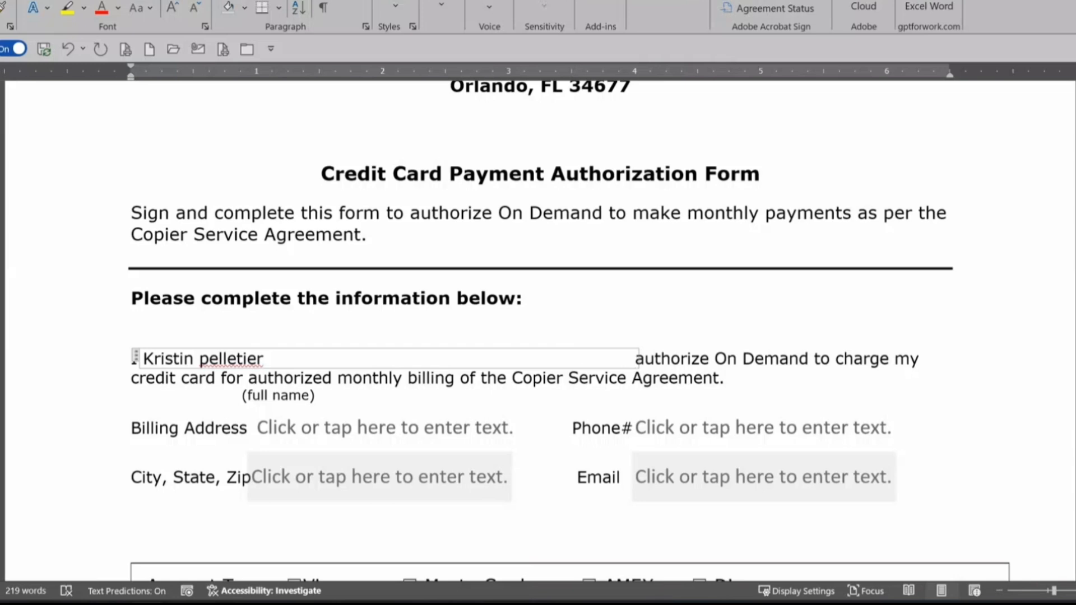
key("BackSpace")
key("BackSpace")
key("BackSpace")
key("BackSpace")
key("BackSpace")
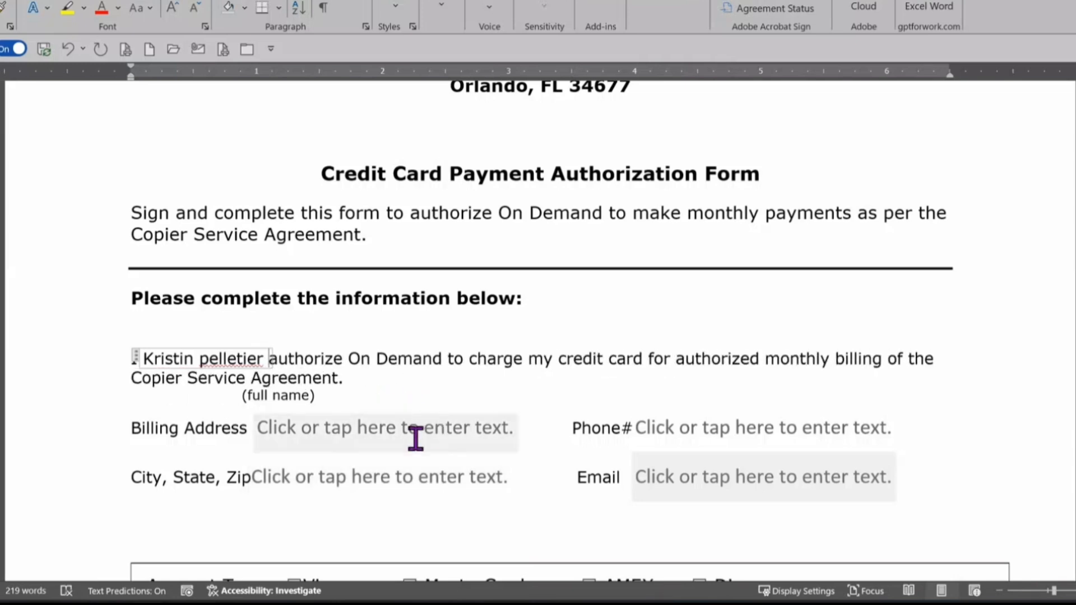
Step: Undo the sample name edits and delete the full-name placeholder after 'I'
left_click(381, 432)
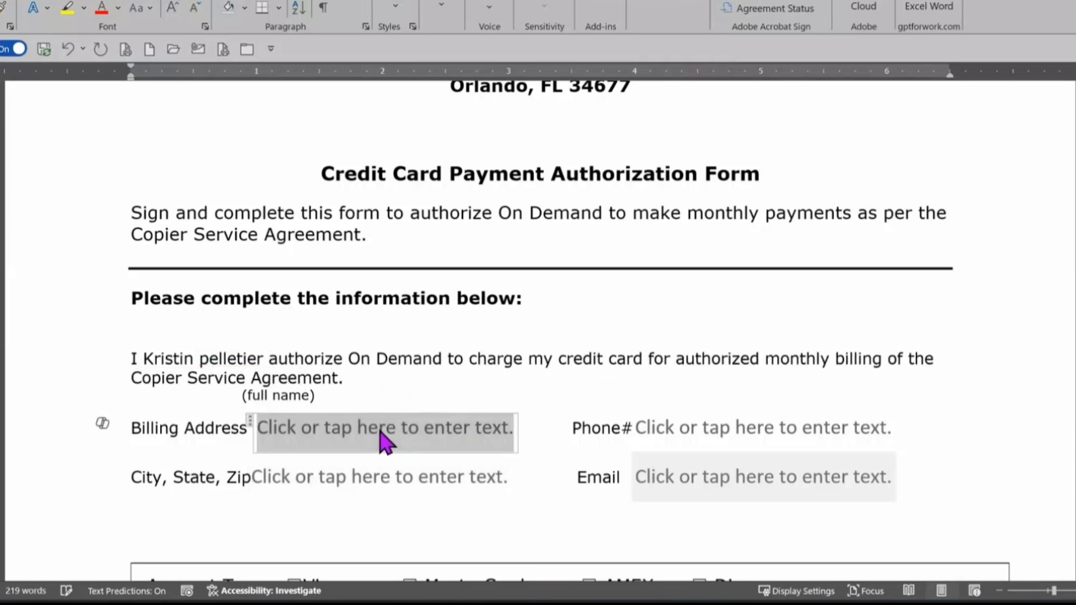
left_click(744, 430)
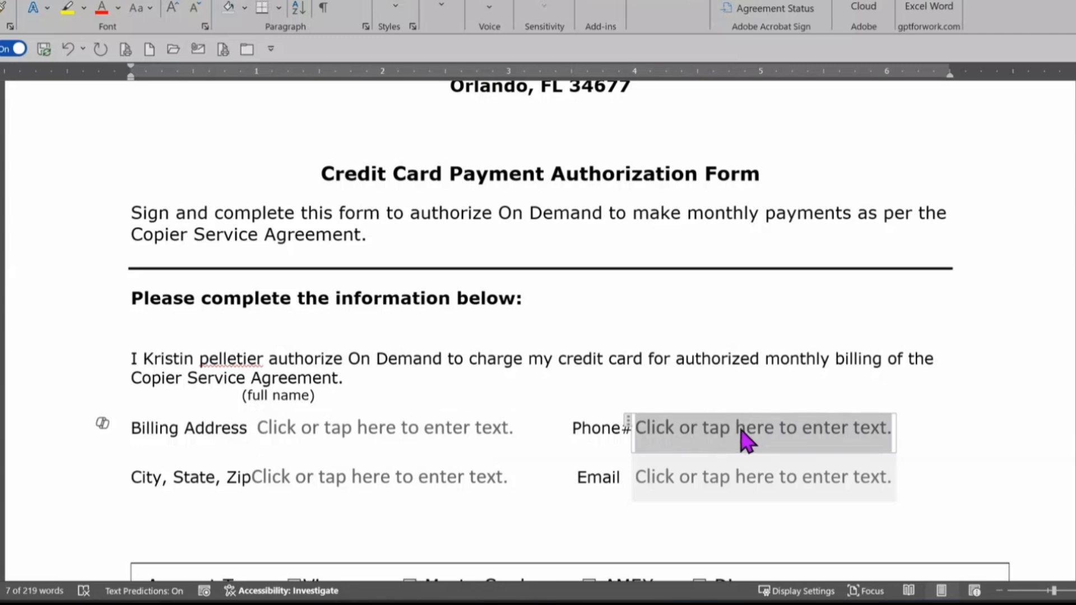
key("ctrl+z")
key("ctrl+z")
key("ctrl+z")
key("ctrl+z")
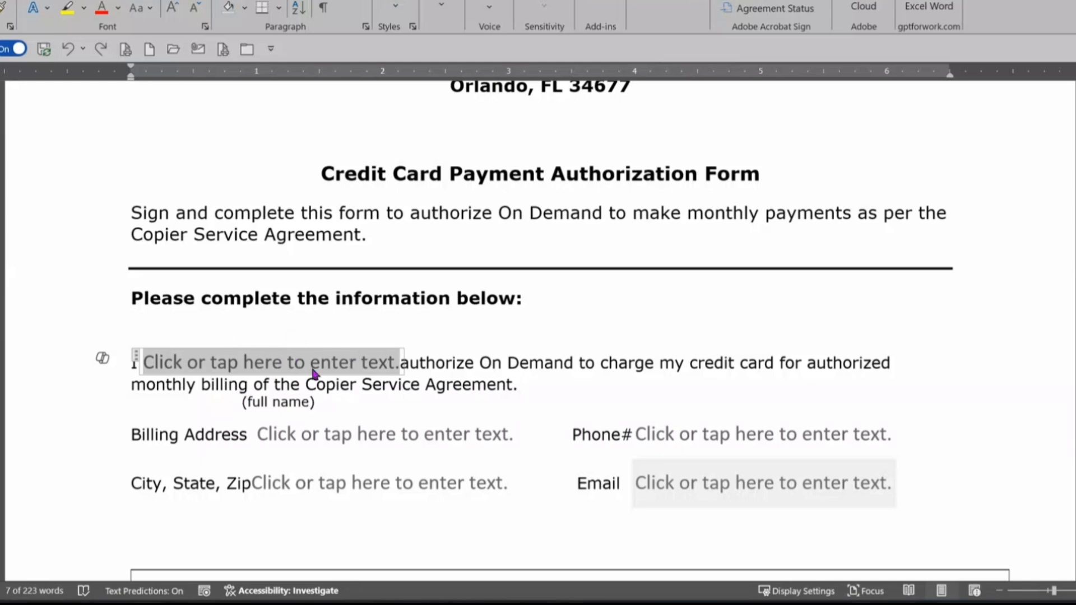
key("Delete")
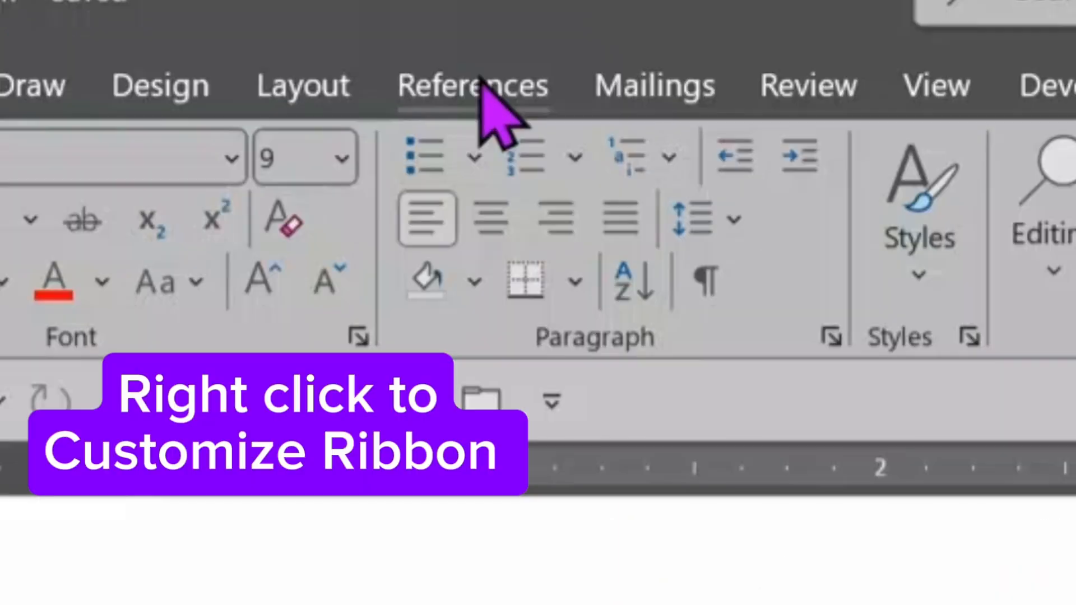
Step: Open Customize the Ribbon and confirm Draw and Developer are ticked under Main Tabs
right_click(549, 102)
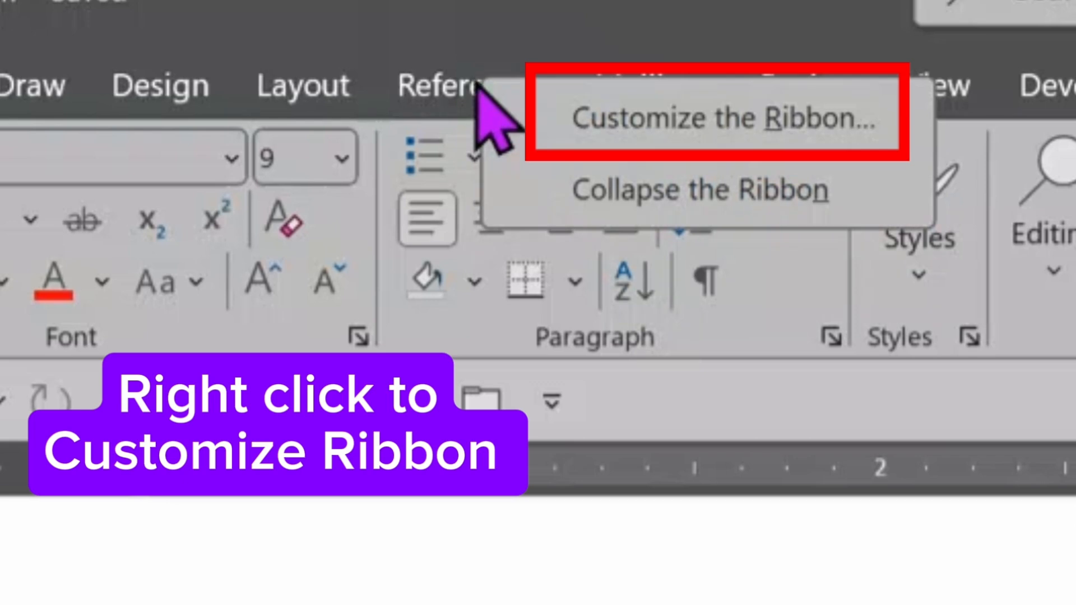
left_click(702, 122)
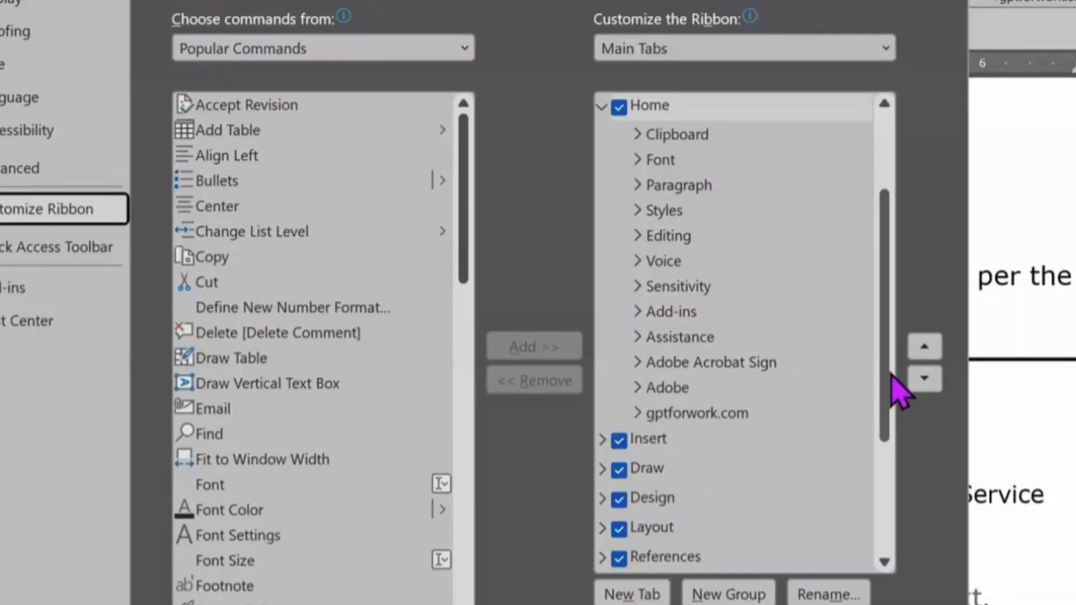
scroll(887, 334, "up", 3)
scroll(897, 392, "down", 3)
scroll(899, 426, "down", 3)
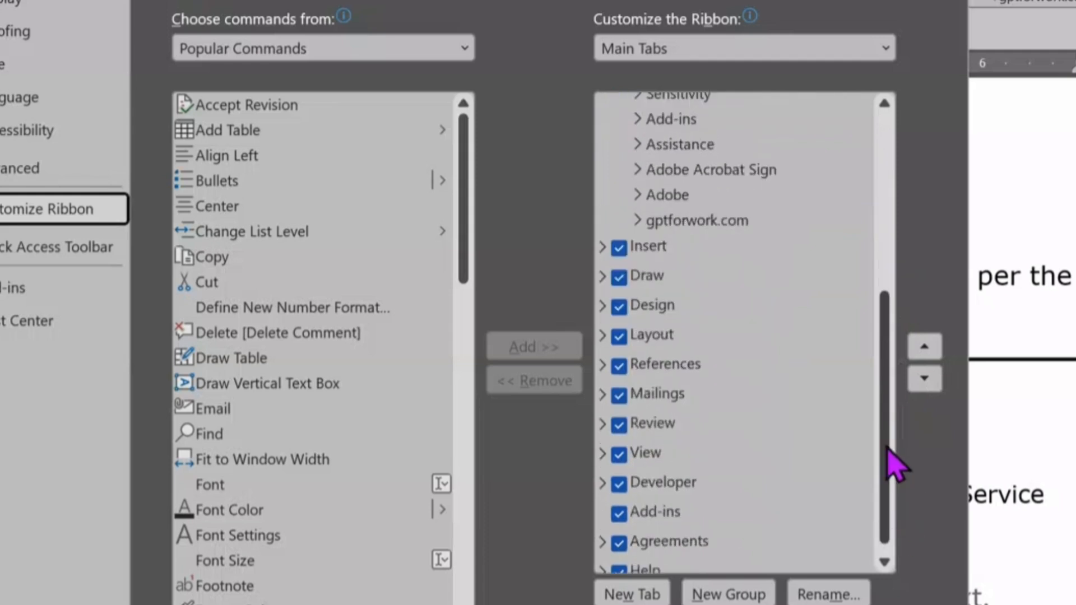
scroll(893, 464, "up", 5)
scroll(898, 384, "down", 3)
scroll(899, 448, "down", 1)
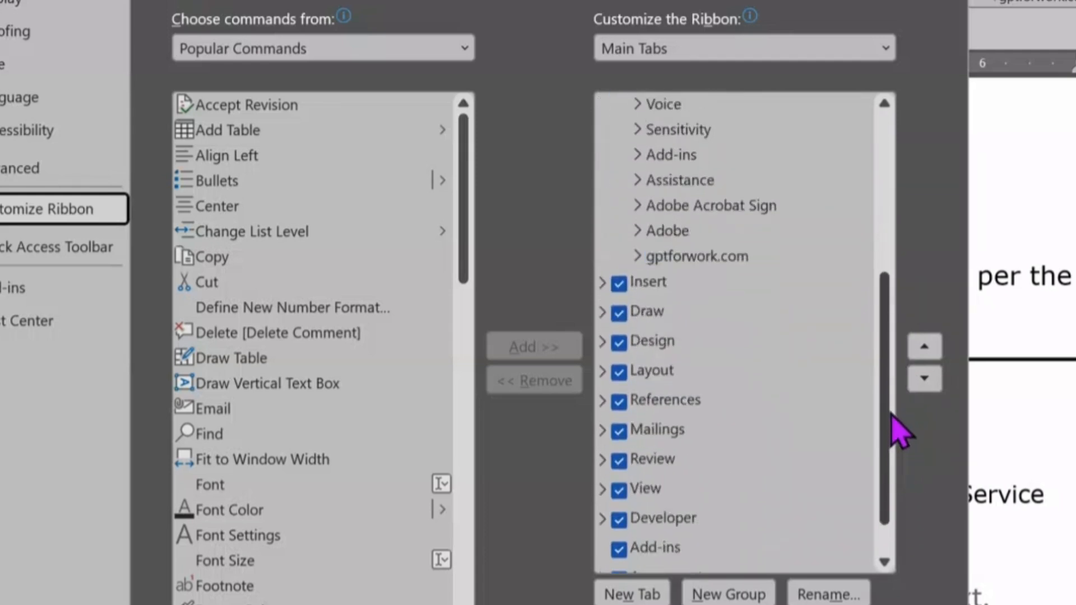
scroll(891, 336, "up", 4)
scroll(885, 392, "down", 2)
scroll(893, 431, "down", 2)
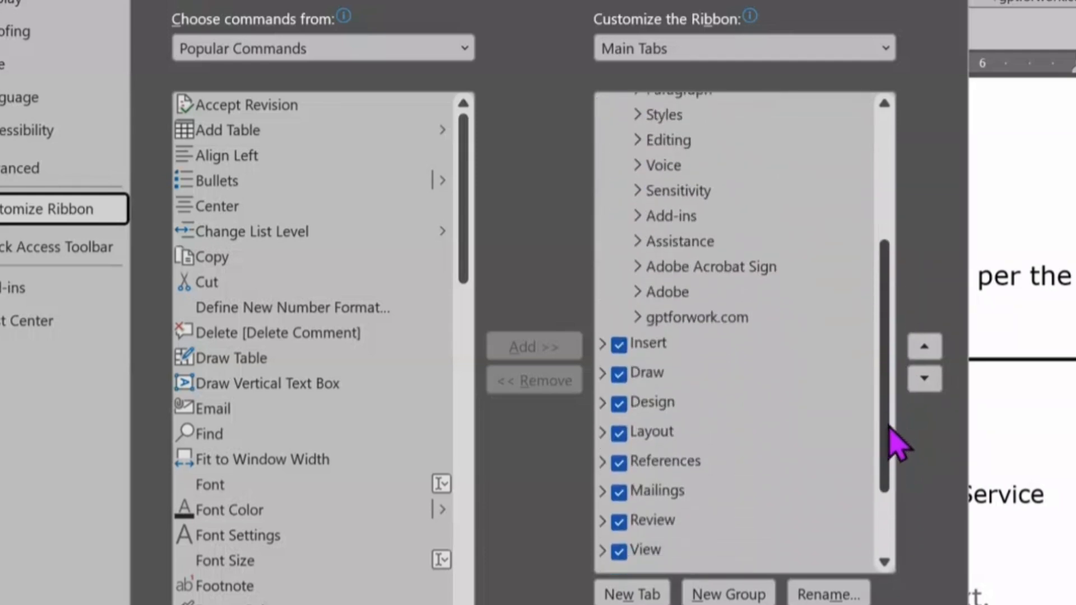
left_click(675, 404)
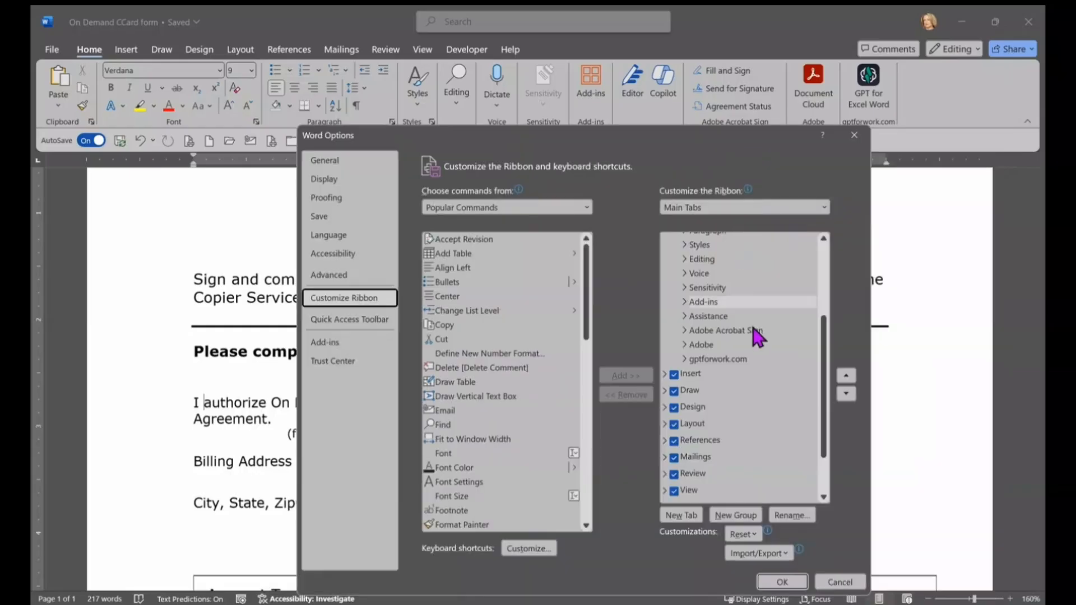
scroll(758, 339, "up", 2)
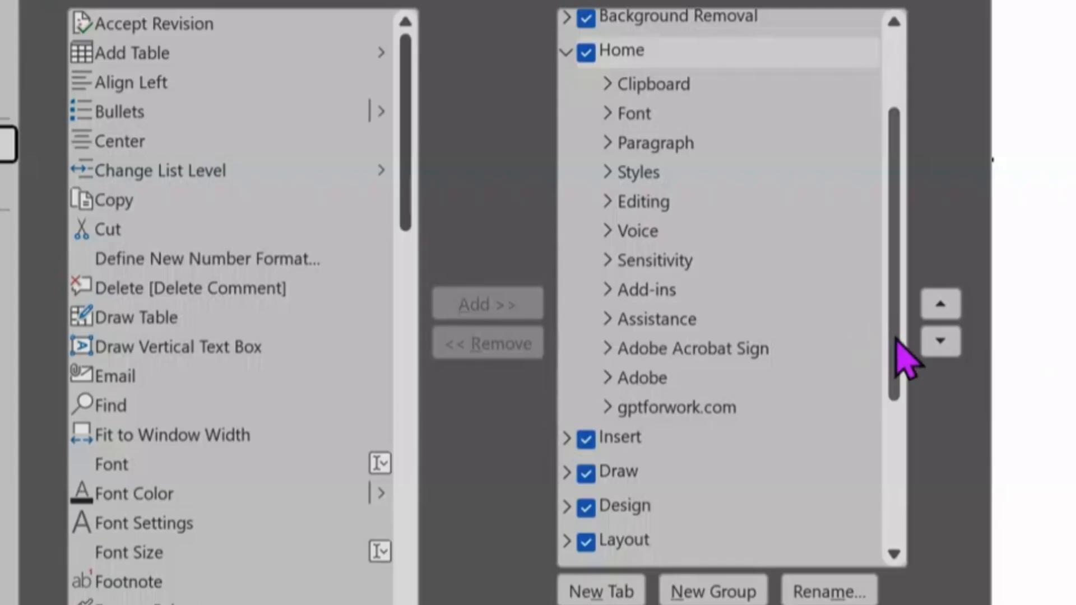
mouse_move(896, 339)
left_mouse_down()
mouse_move(902, 328)
mouse_move(900, 420)
left_mouse_up()
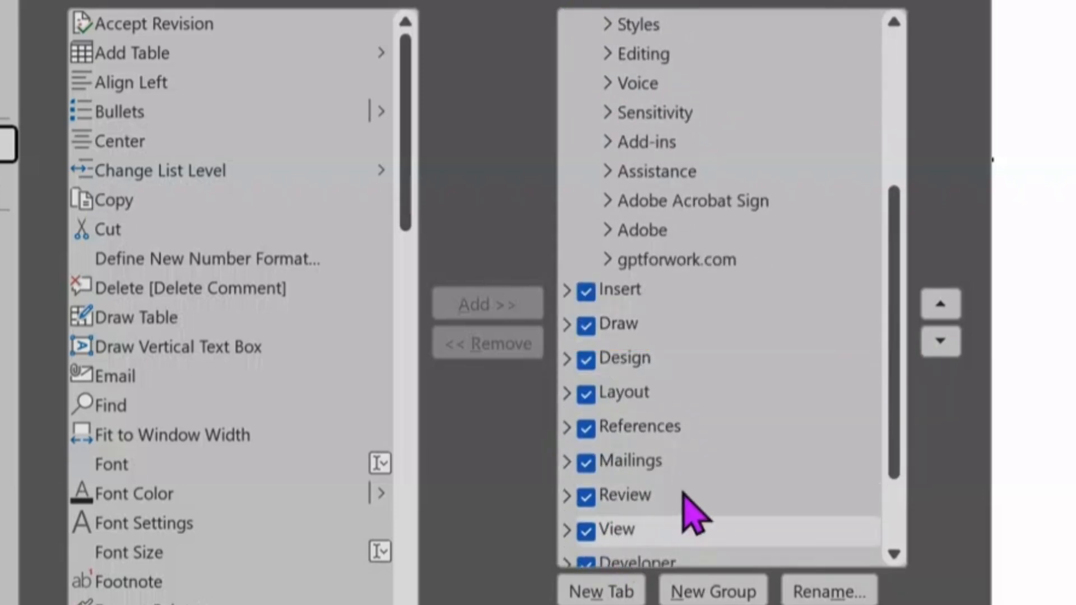
scroll(637, 540, "down", 1)
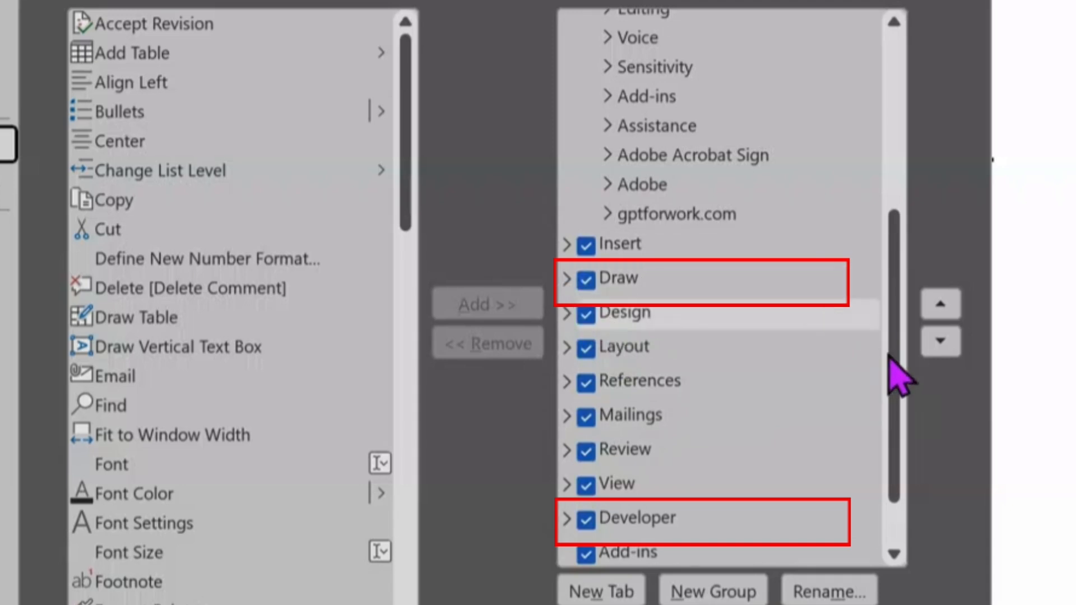
scroll(894, 364, "down", 2)
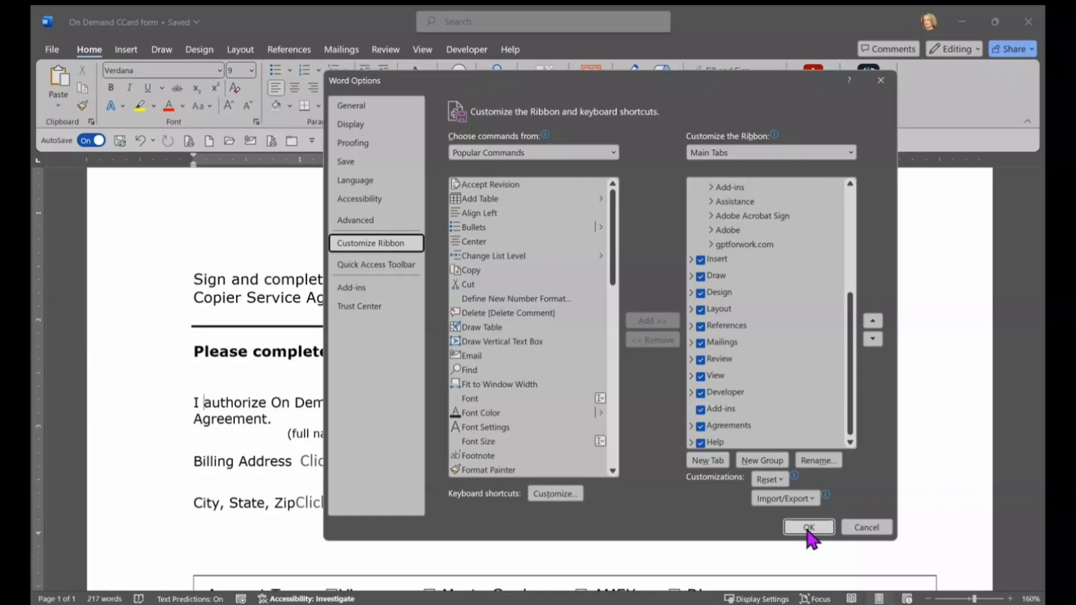
Step: Close Word Options with OK and switch to the Developer tab
left_click(808, 527)
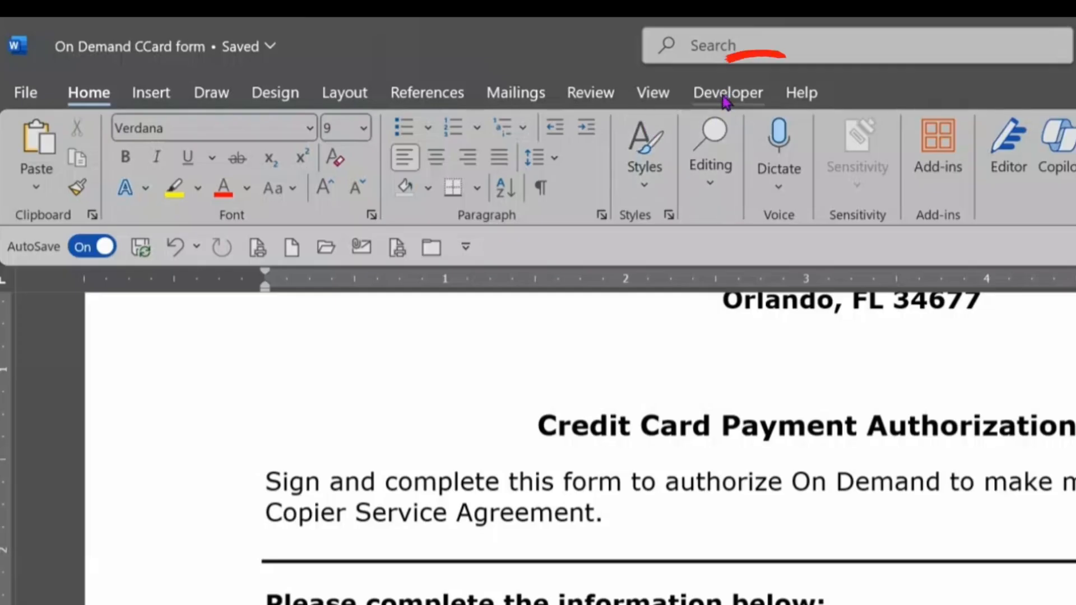
left_click(467, 51)
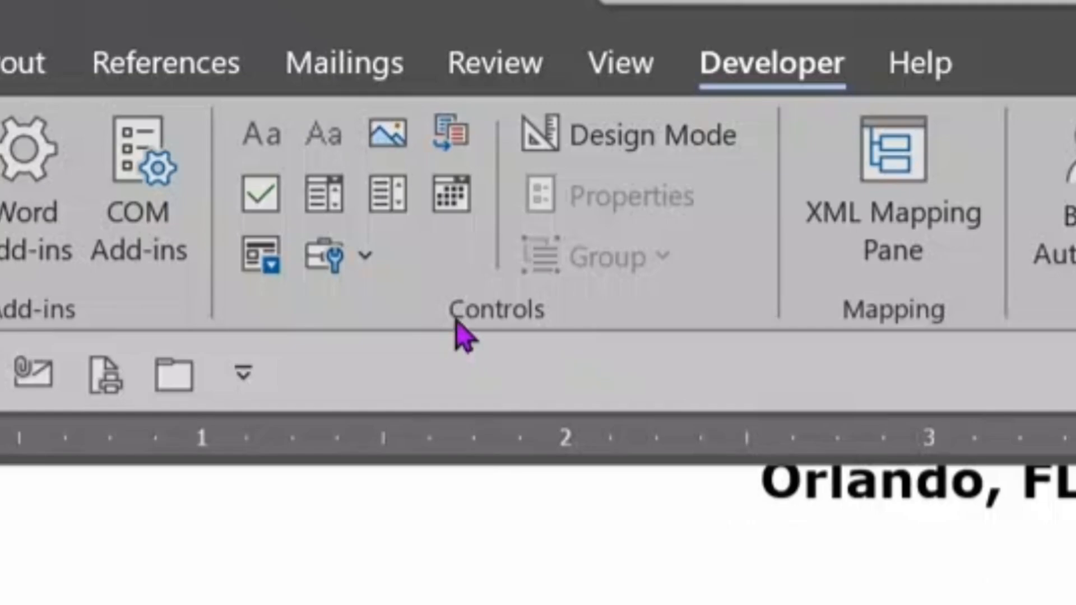
Step: Open the Legacy Tools palette in the Developer tab's Controls group
scroll(299, 391, "down", 1)
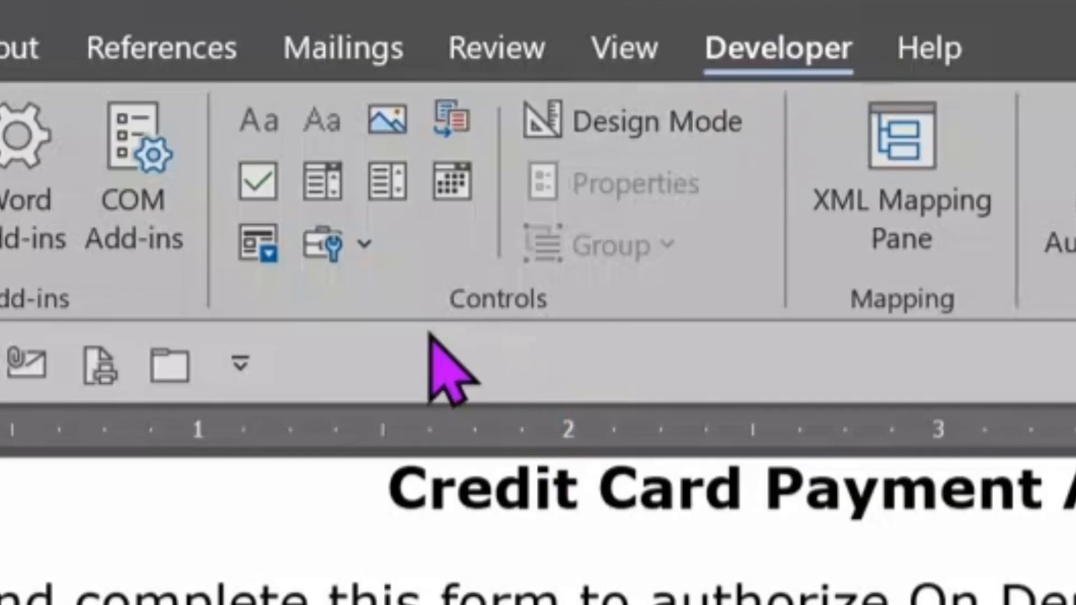
left_click(364, 243)
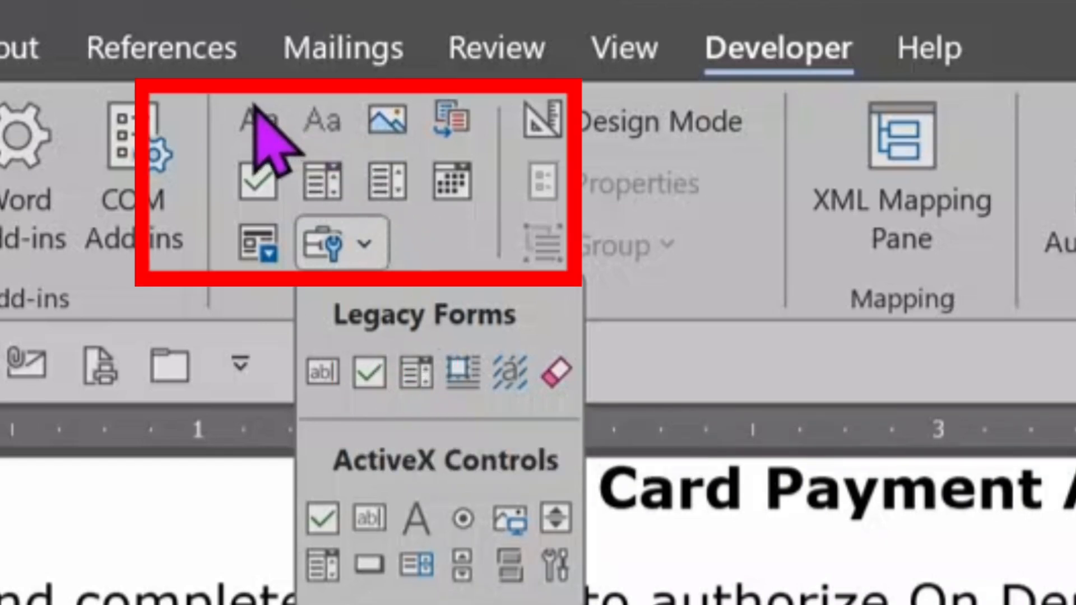
left_click(270, 305)
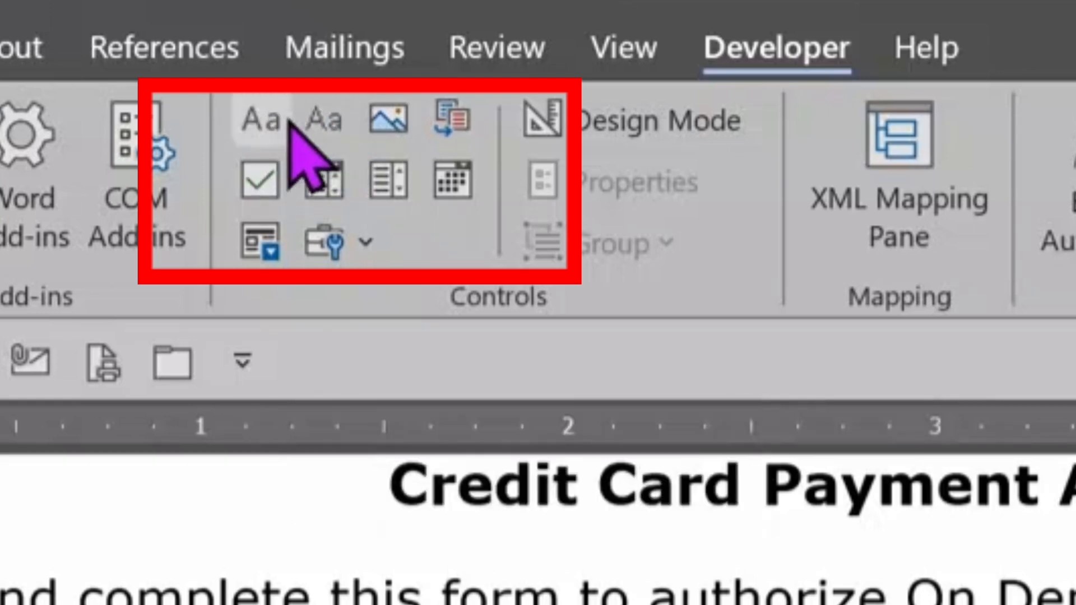
left_click(363, 242)
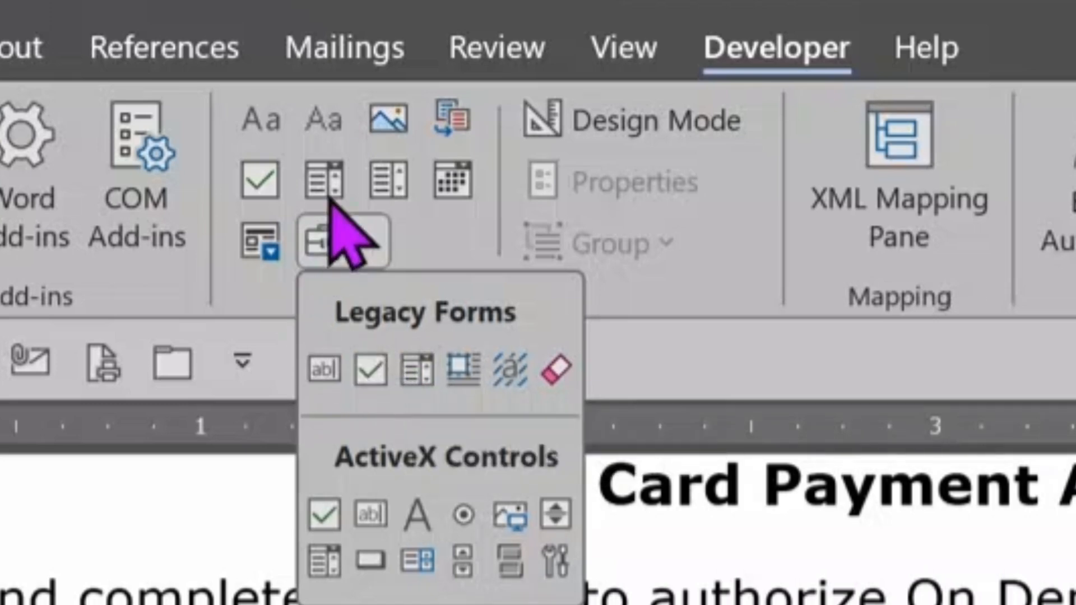
Step: Dismiss the Legacy Tools dropdown, leaving the form and controls in view
left_click(444, 250)
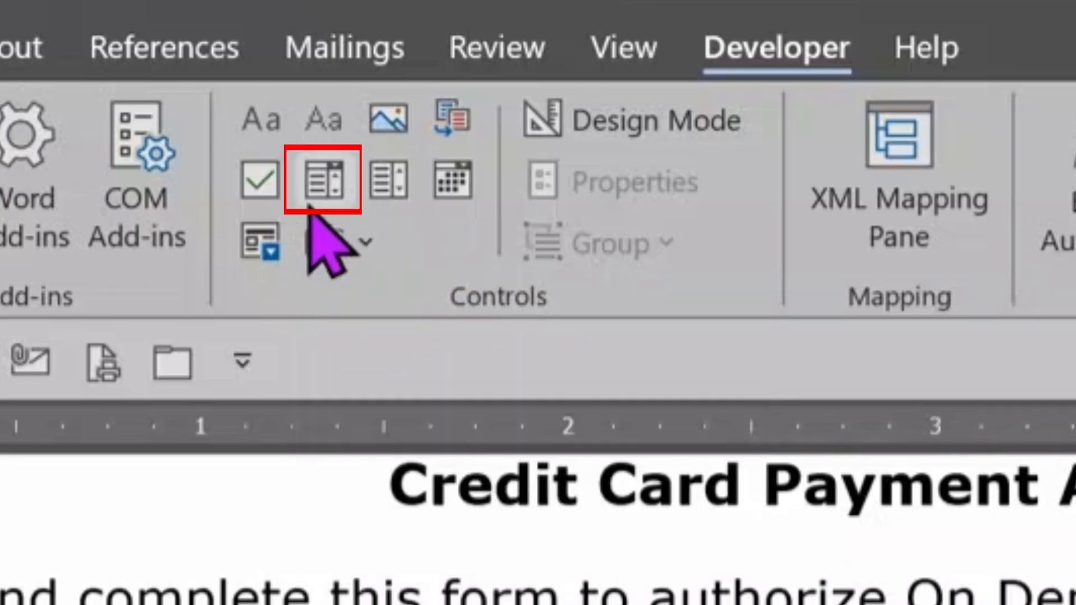
left_click(384, 187)
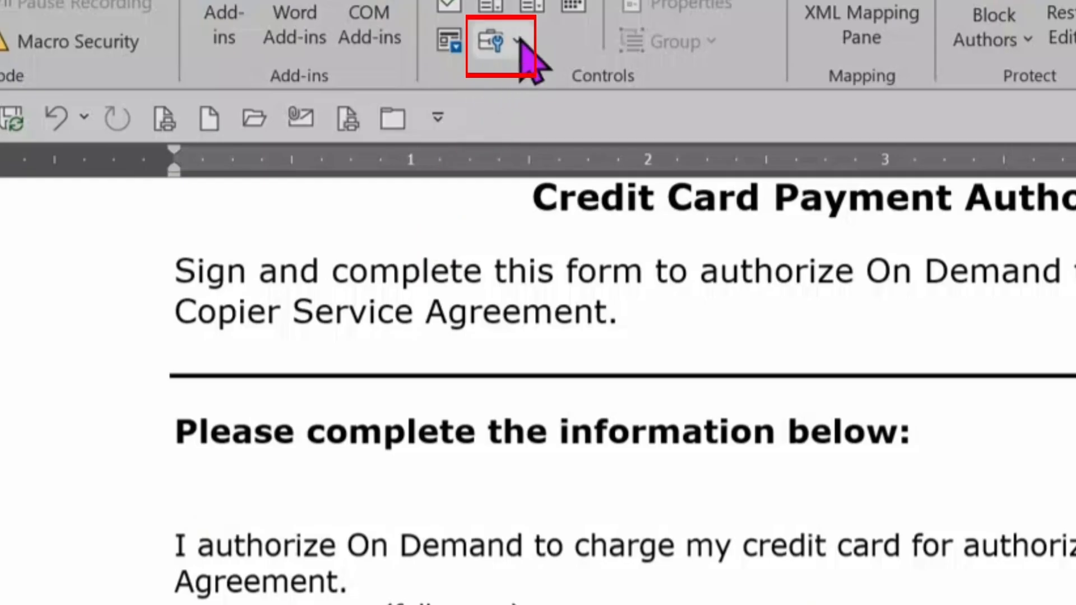
Step: Insert a legacy text form field after 'I' and copy it
left_click(311, 24)
left_click(491, 122)
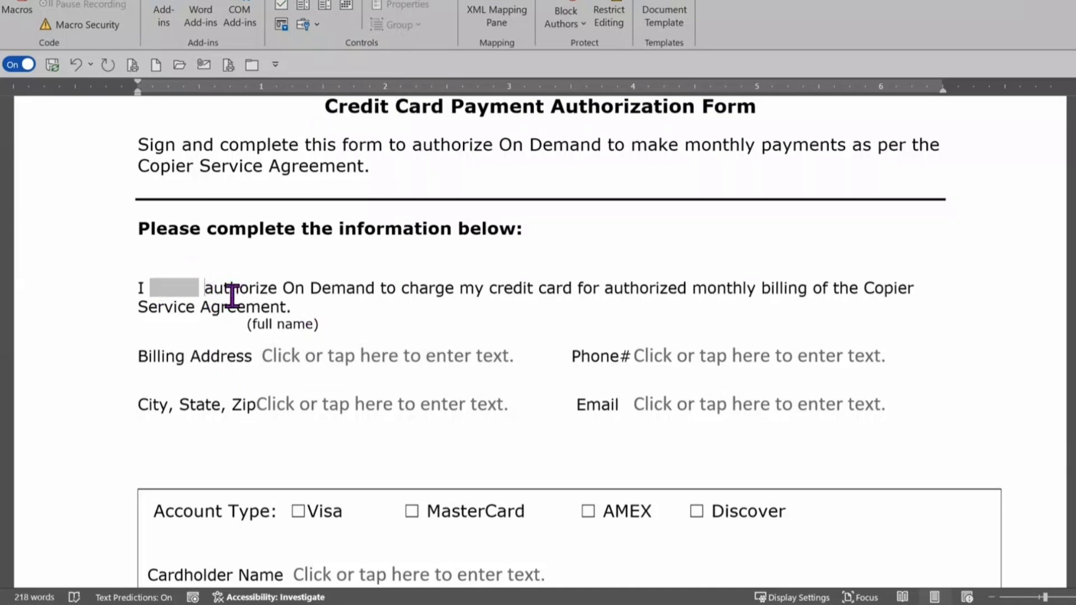
left_click(168, 287)
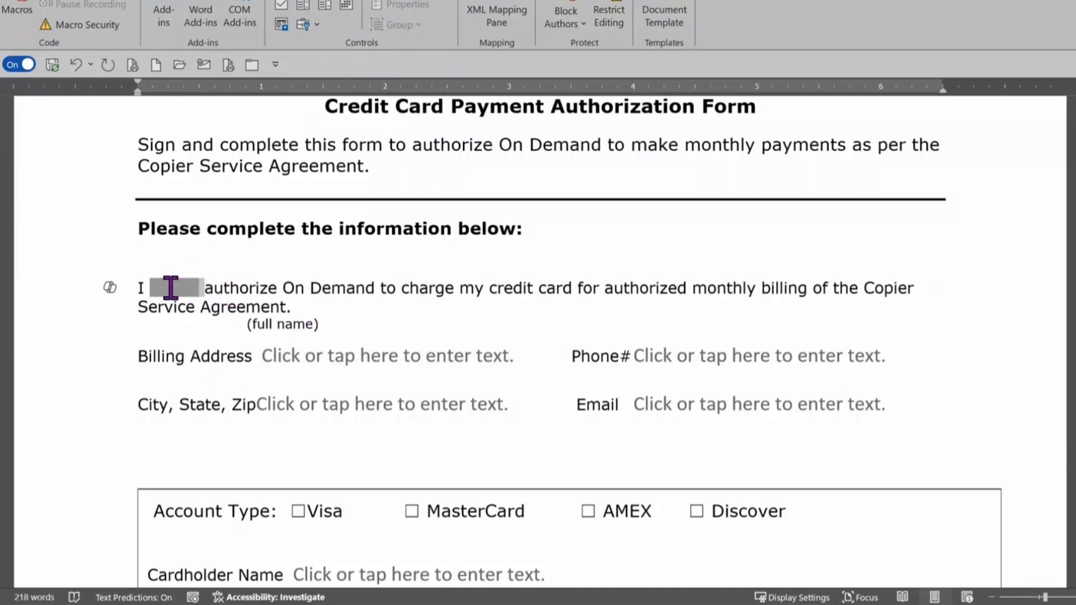
left_click(178, 288)
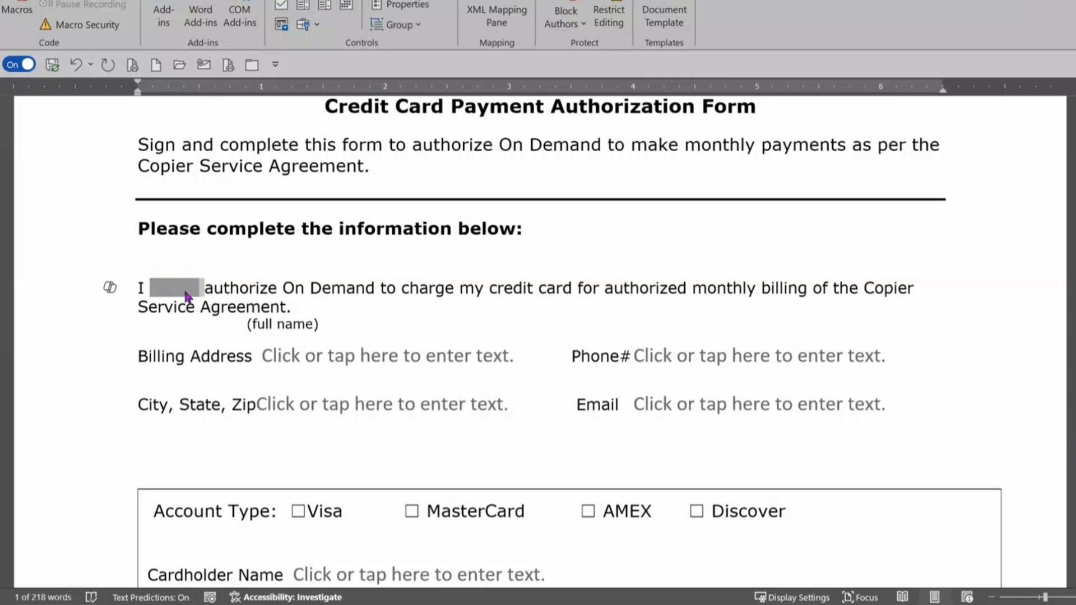
key("ctrl+c")
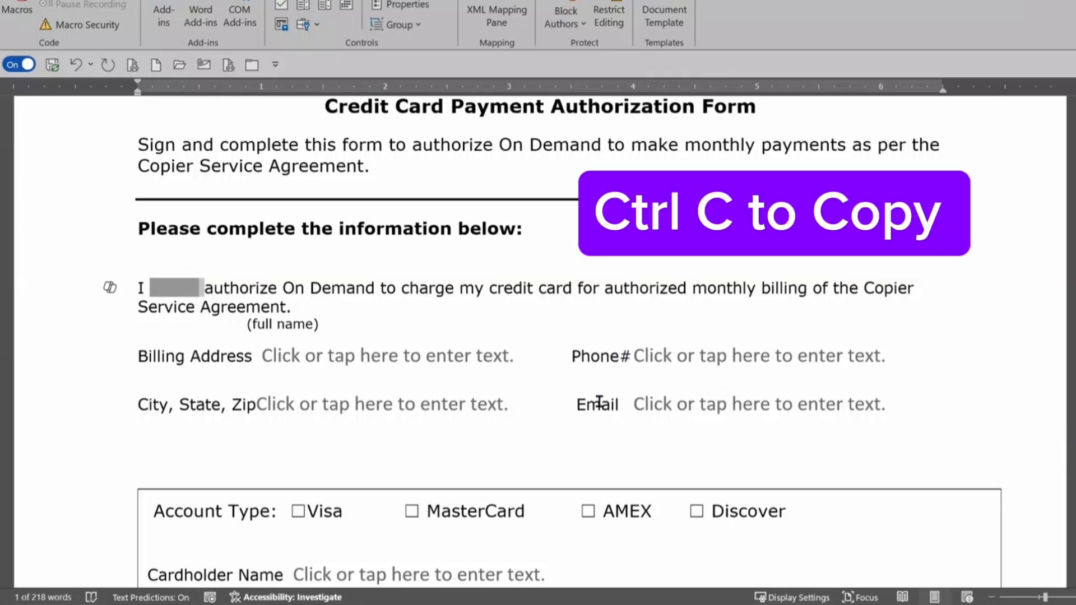
Step: Replace the Billing Address and Phone# placeholders with the copied legacy text field
left_click(359, 373)
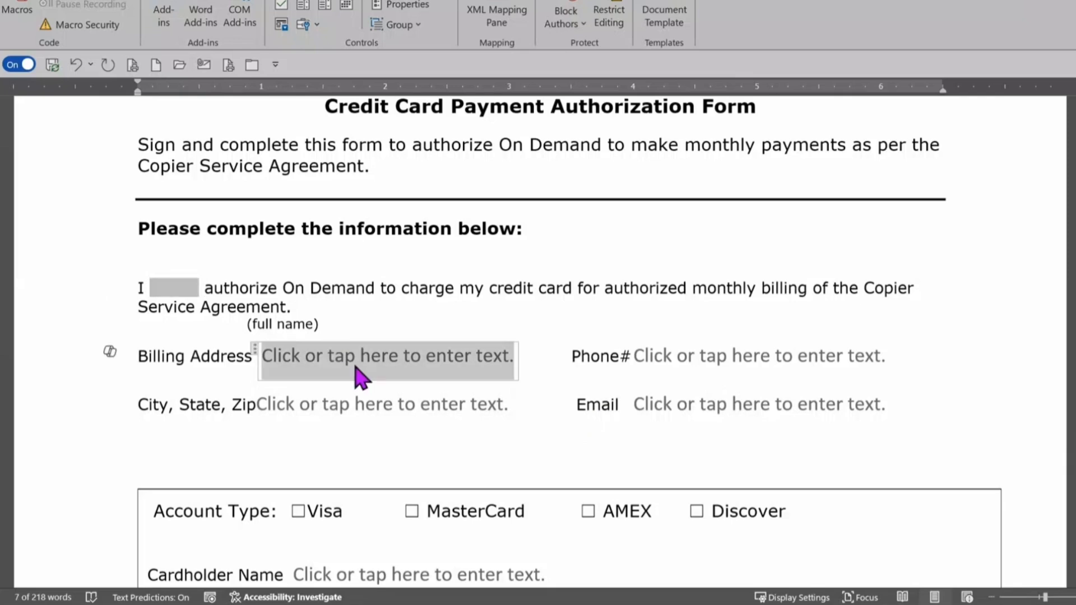
key("Delete")
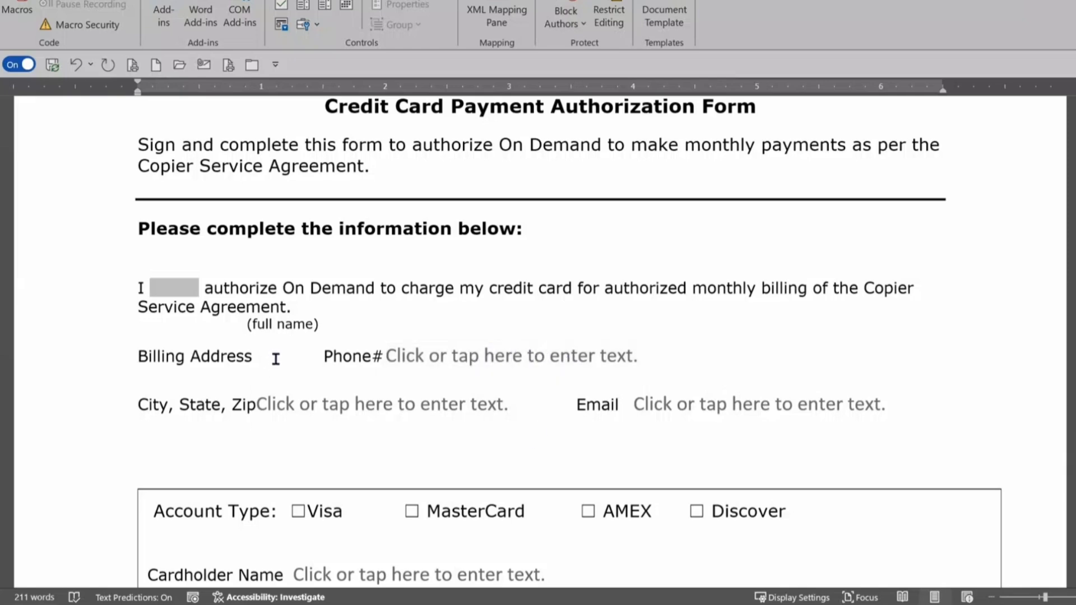
key("ctrl+v")
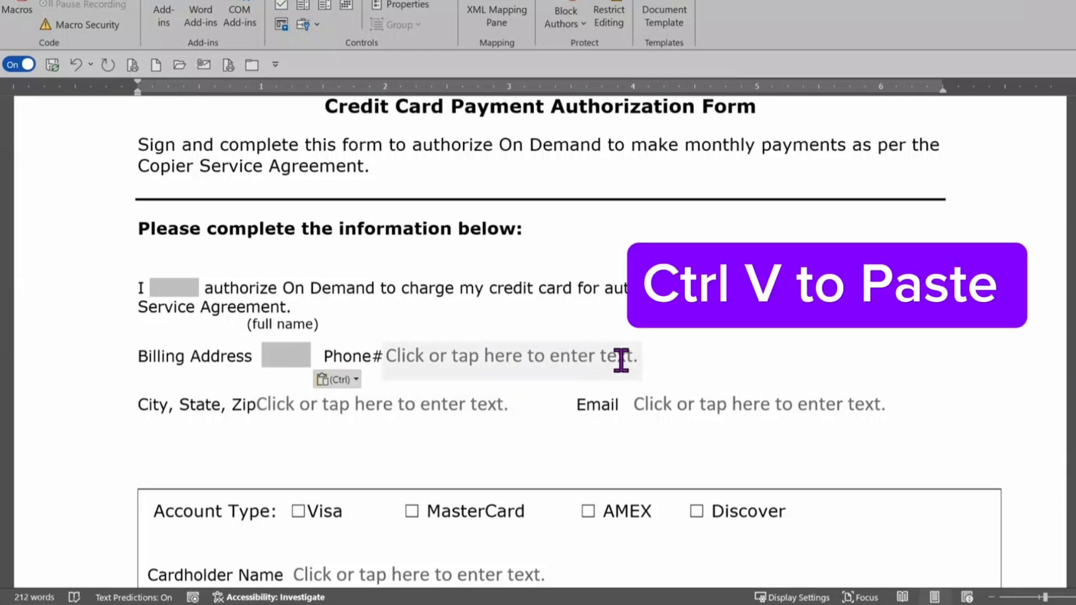
left_click(636, 360)
key("Delete")
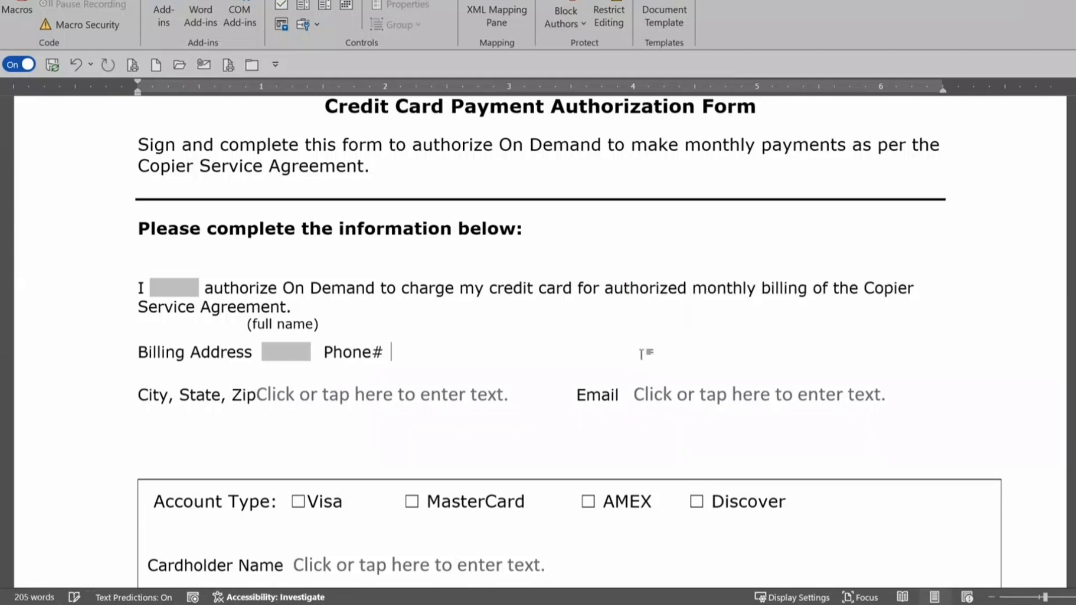
key("ctrl+v")
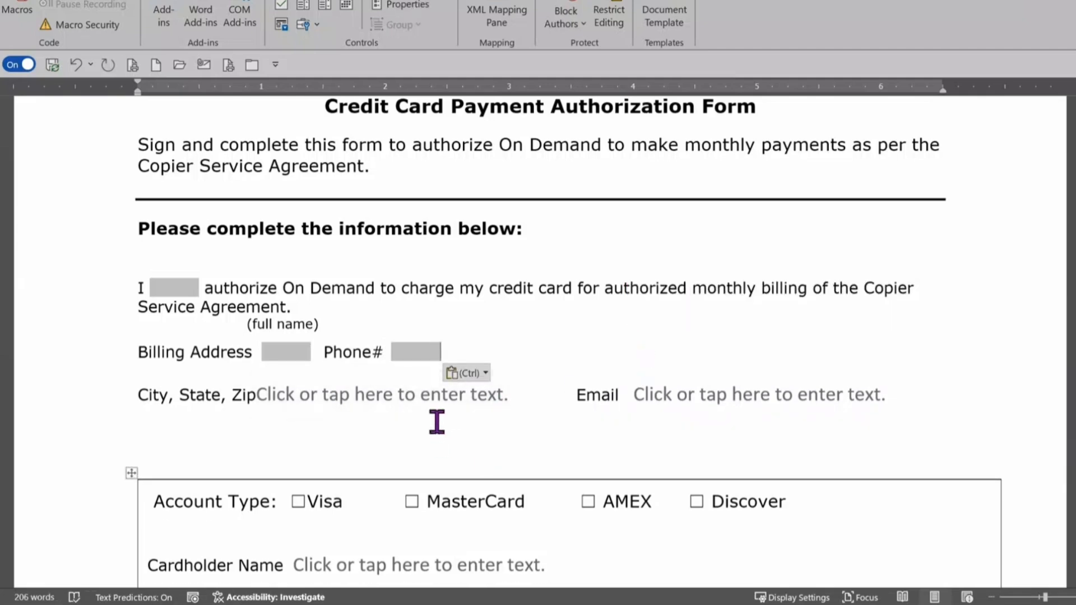
Step: Replace the City, State, Zip placeholder (adding a colon) and the Email placeholder with legacy text fields
left_click(421, 399)
key("Delete")
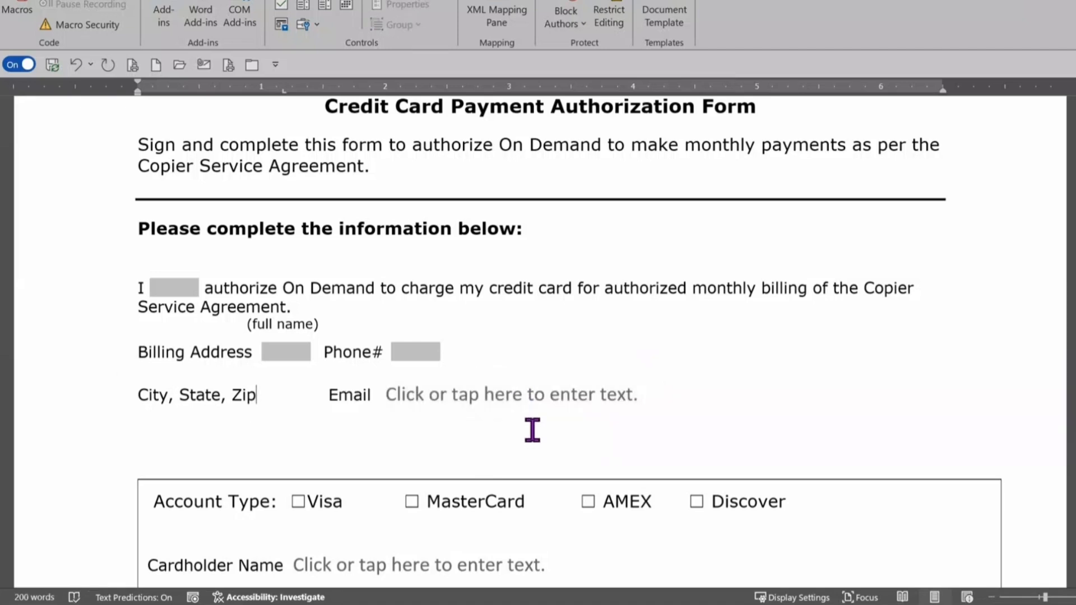
type(":")
key("ctrl+v")
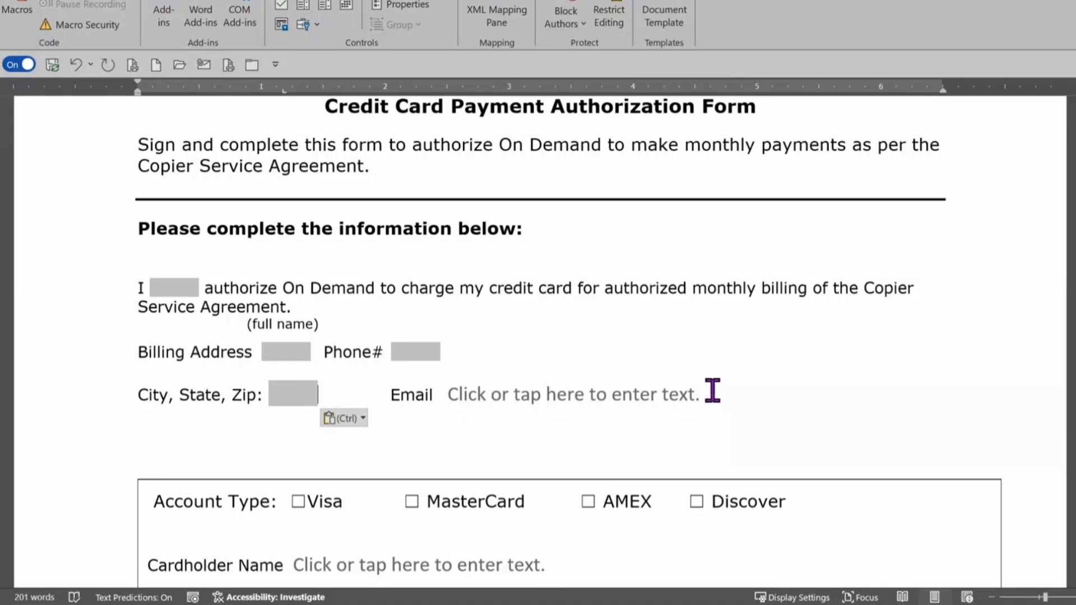
left_click(473, 390)
key("Delete")
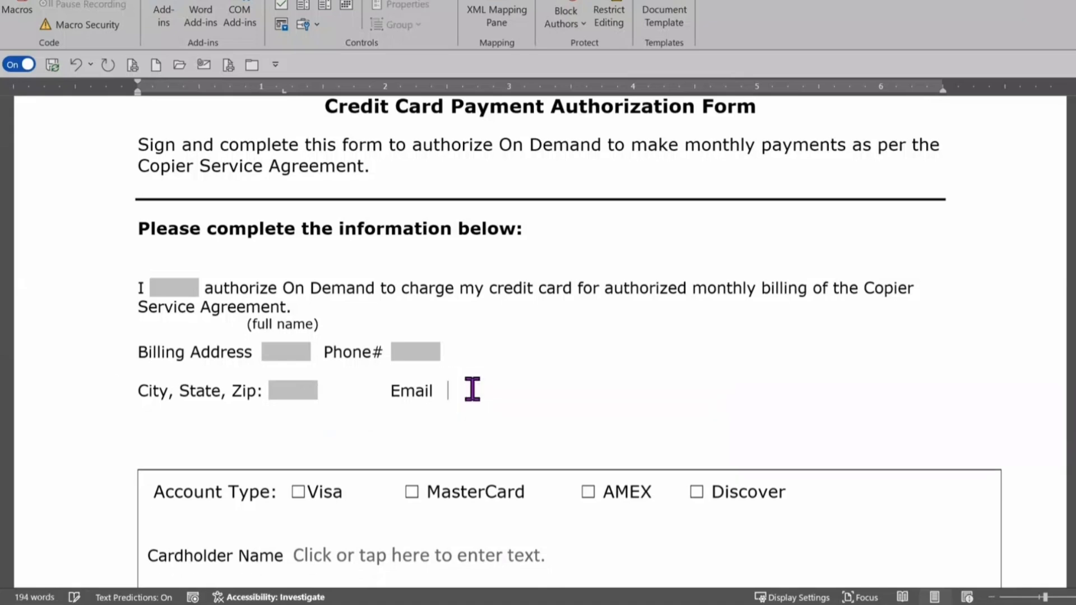
key("ctrl+v")
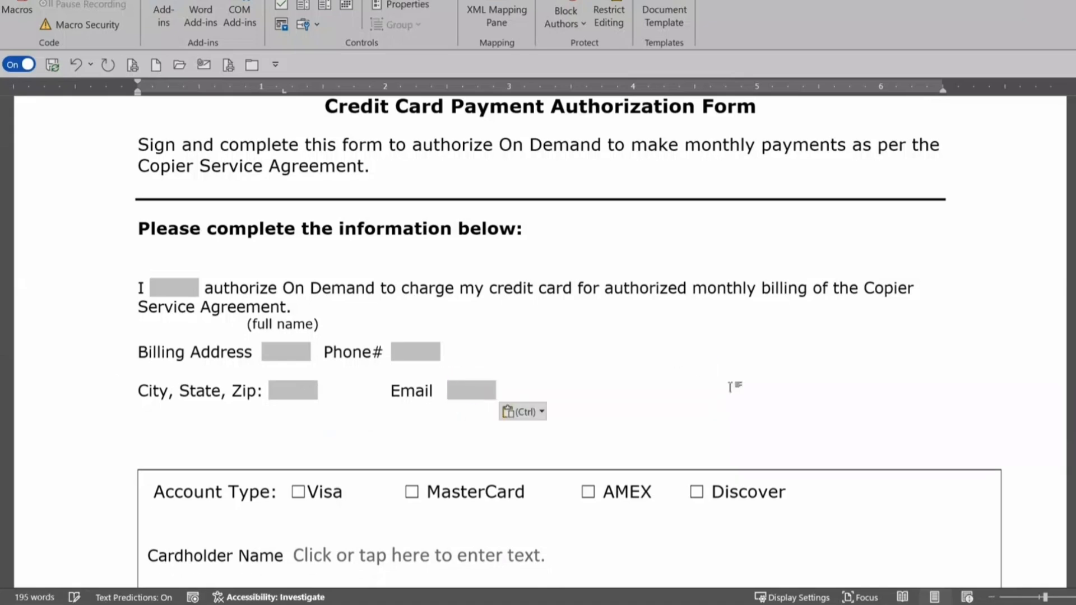
scroll(859, 419, "down", 1)
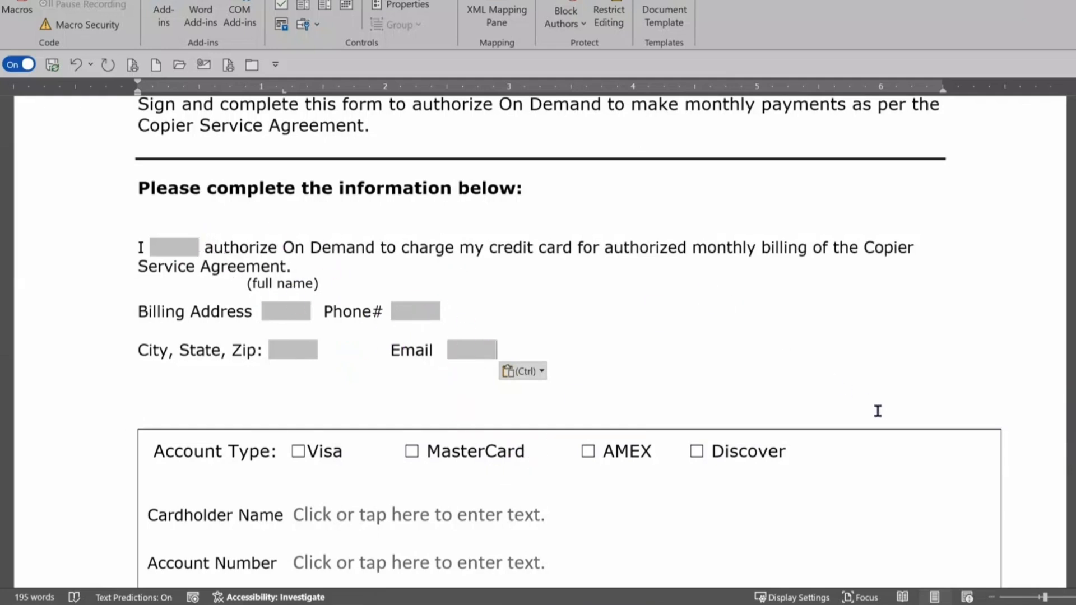
scroll(882, 421, "down", 2)
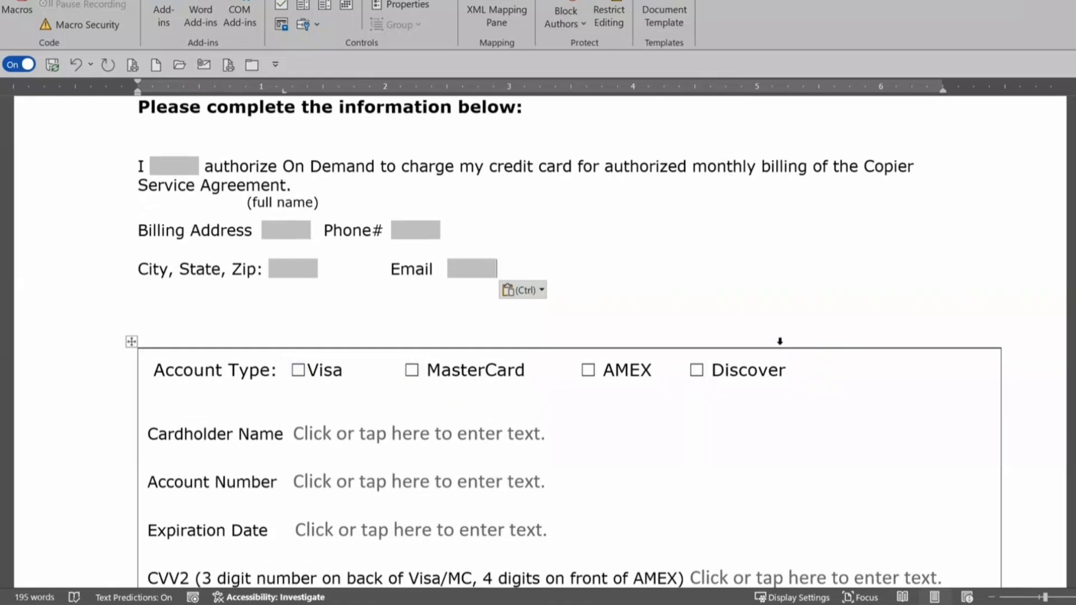
left_click(295, 371)
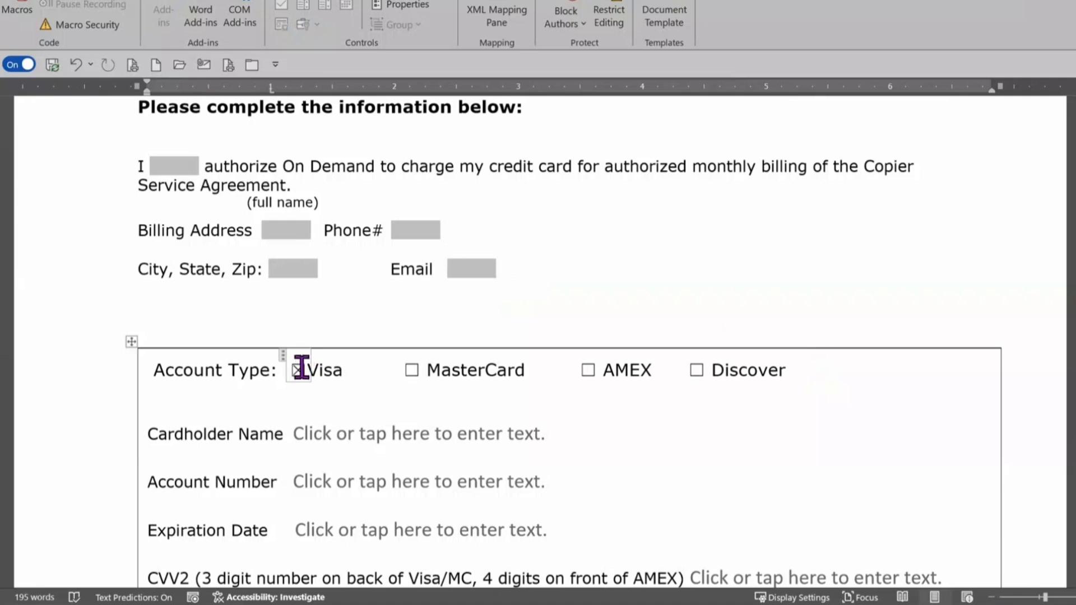
left_click(298, 368)
left_click(296, 369)
left_click(296, 370)
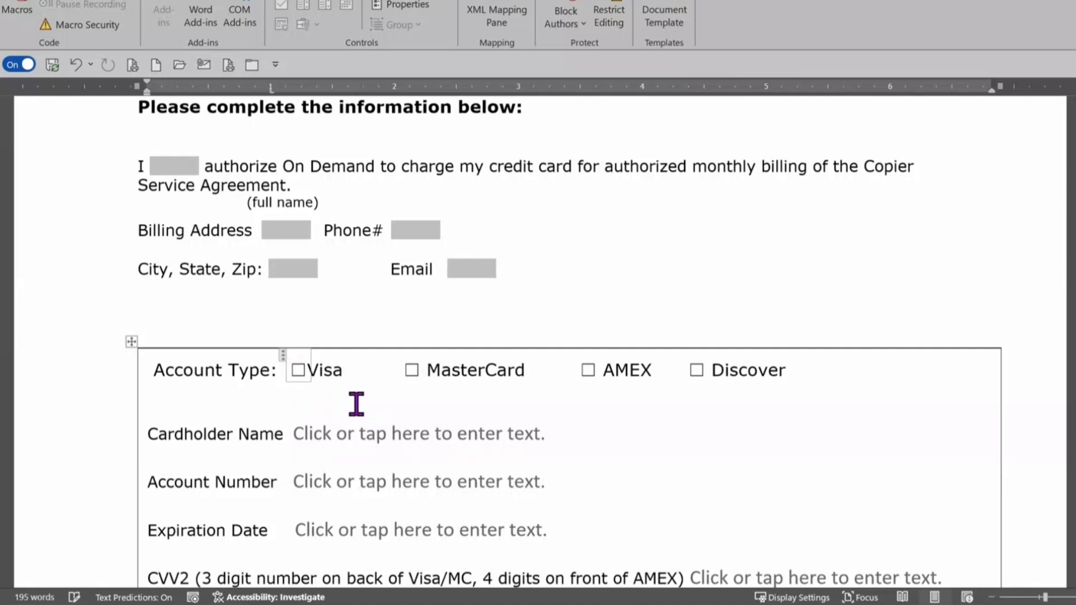
key("Tab")
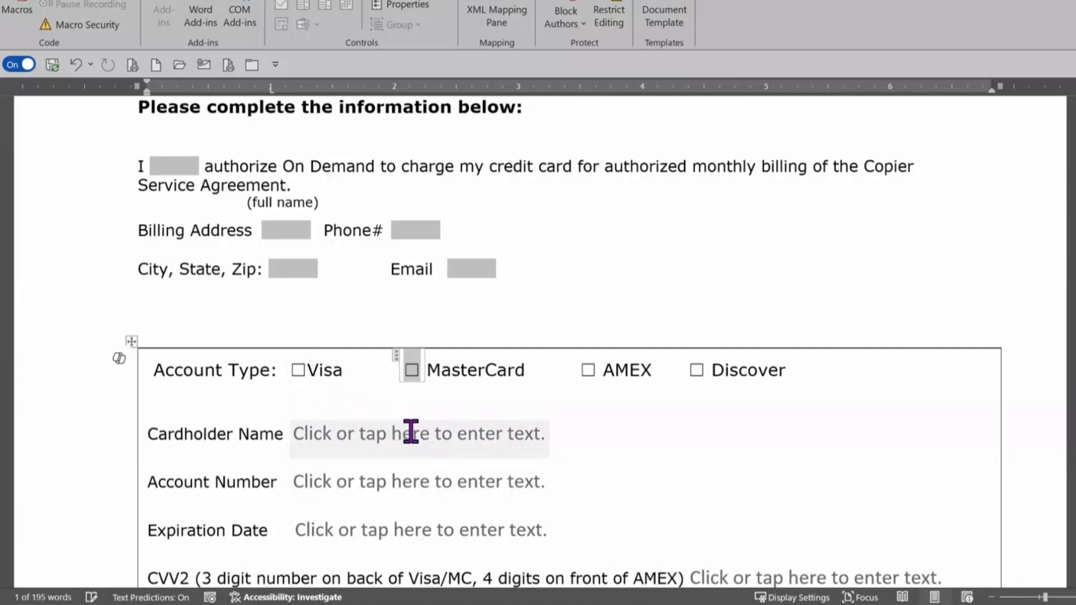
key("Tab")
key("Tab")
key("Tab")
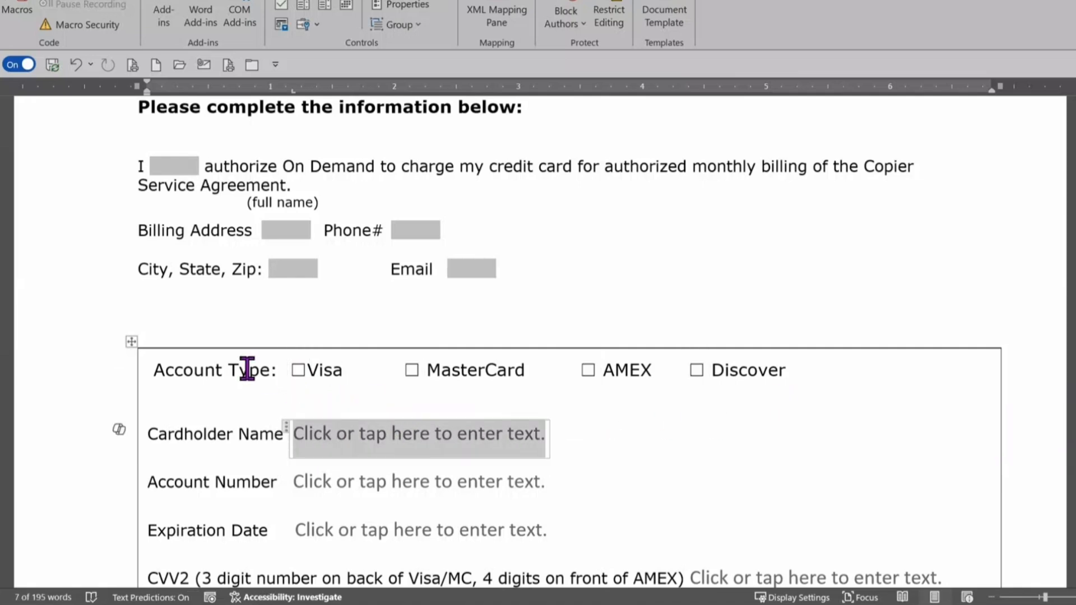
key("Tab")
scroll(675, 468, "up", 2)
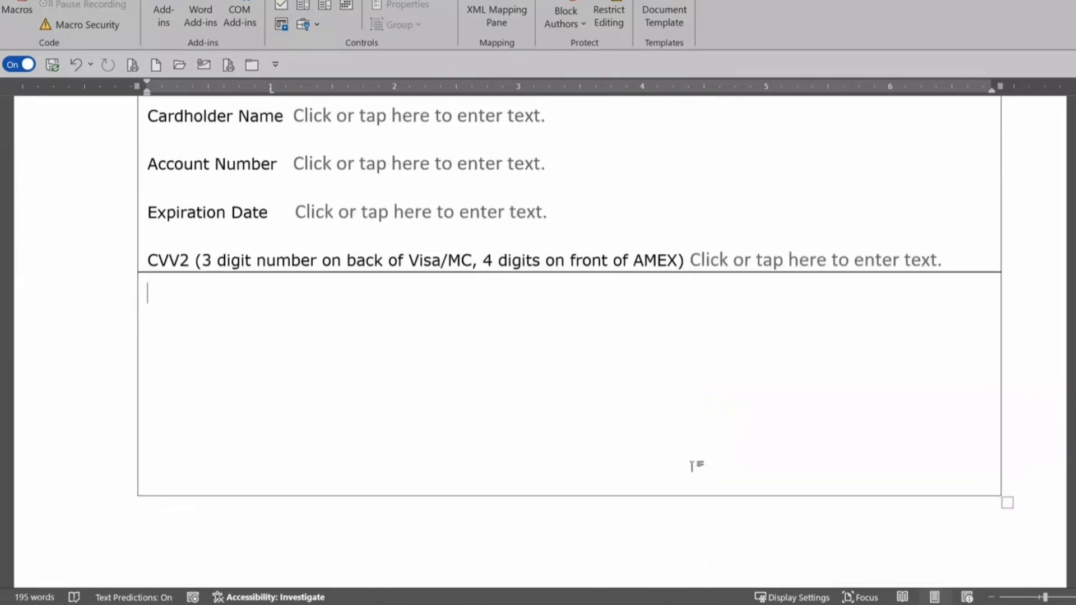
scroll(692, 465, "up", 3)
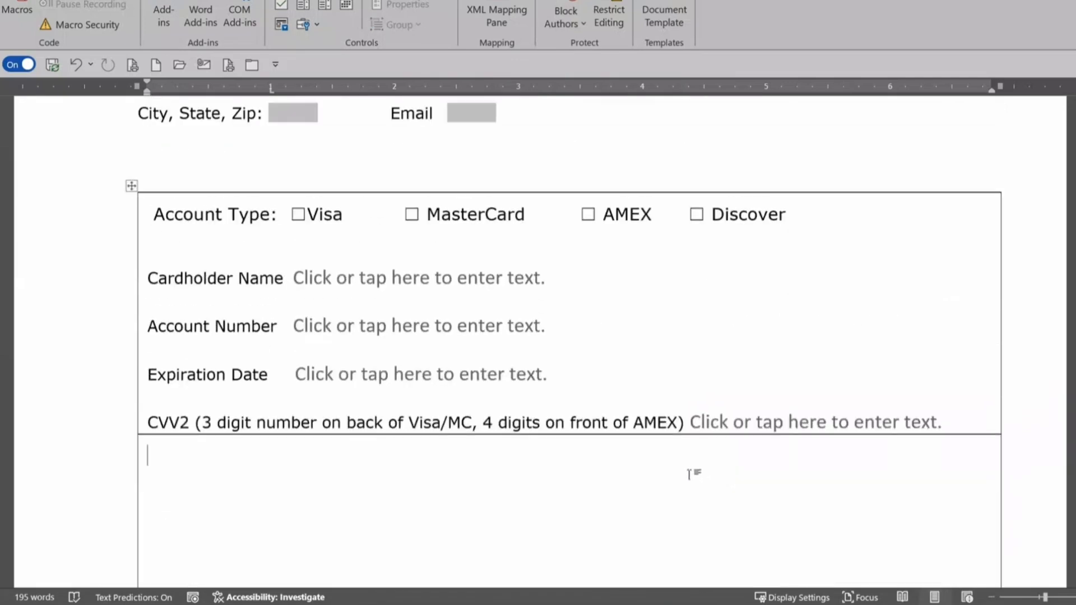
scroll(673, 486, "up", 5)
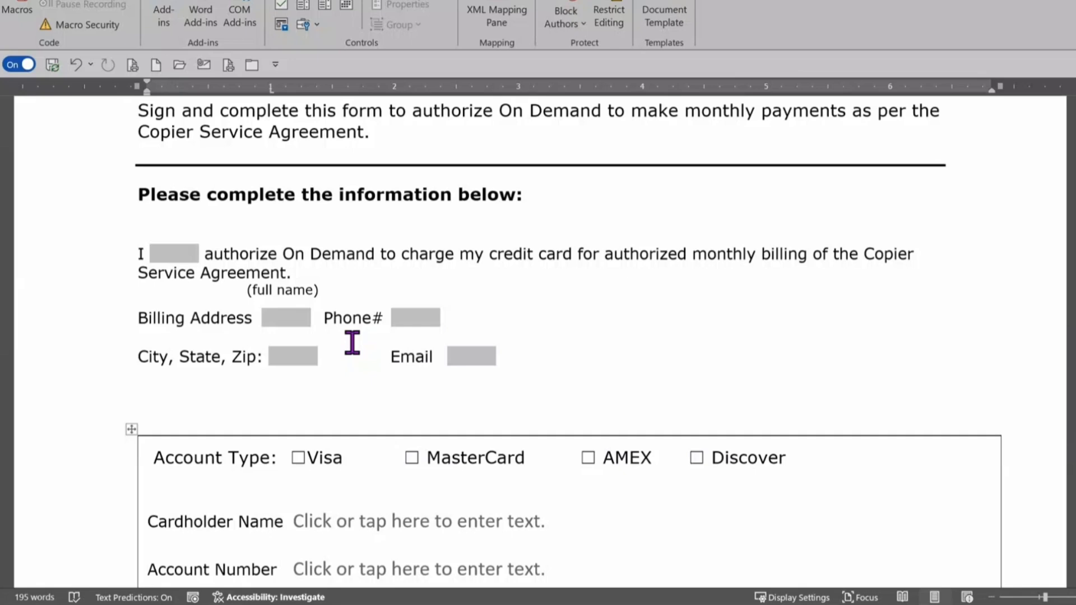
Step: Correct the mistyped Visa checkbox label back to 'Visa'
scroll(377, 365, "down", 3)
left_click(324, 377)
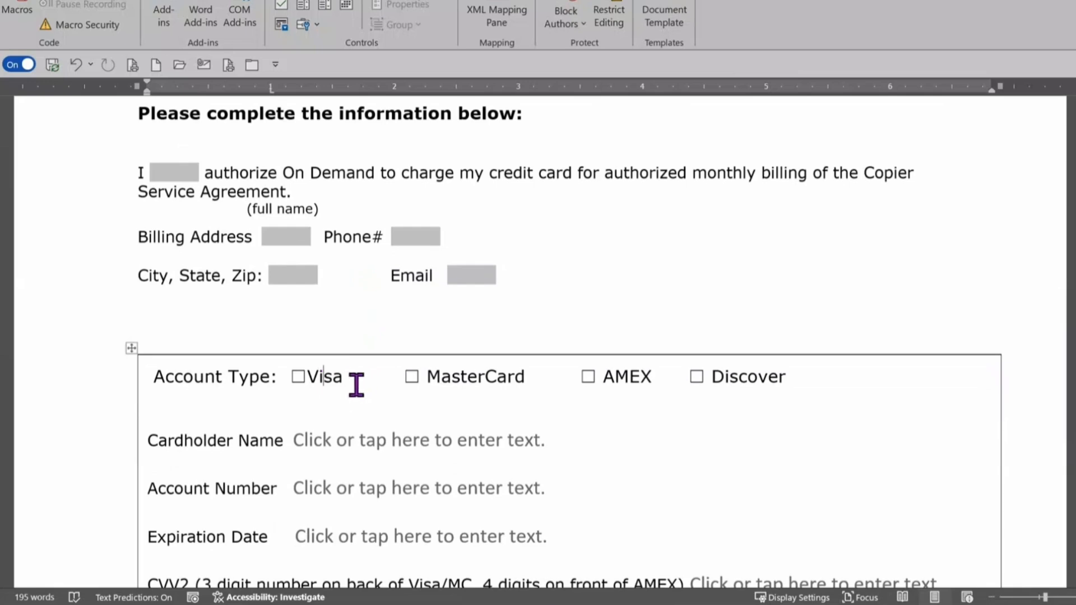
key("BackSpace")
key("BackSpace")
key("BackSpace")
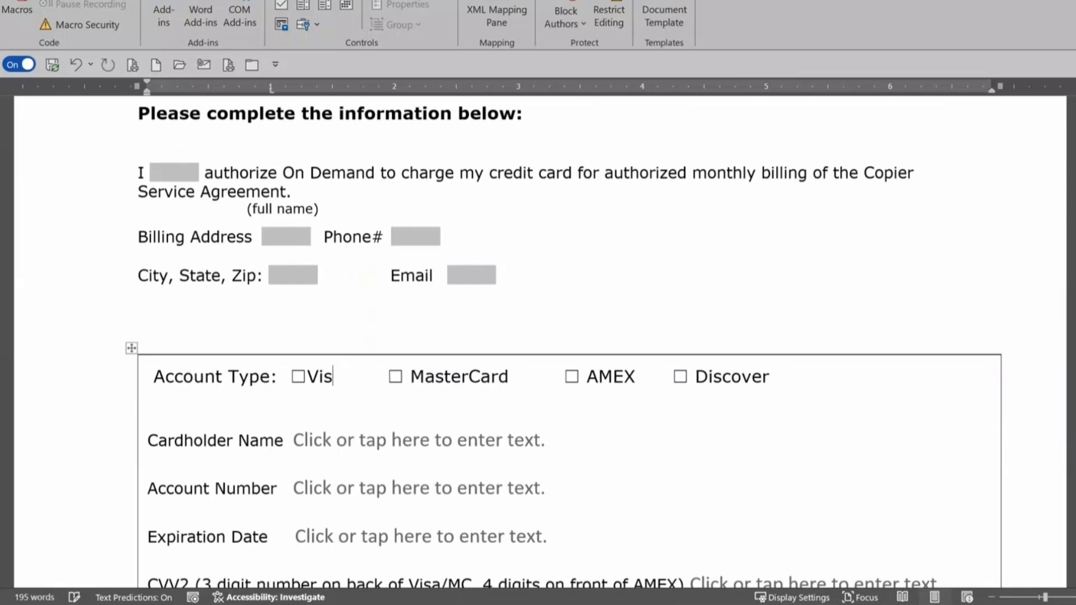
type("isxa")
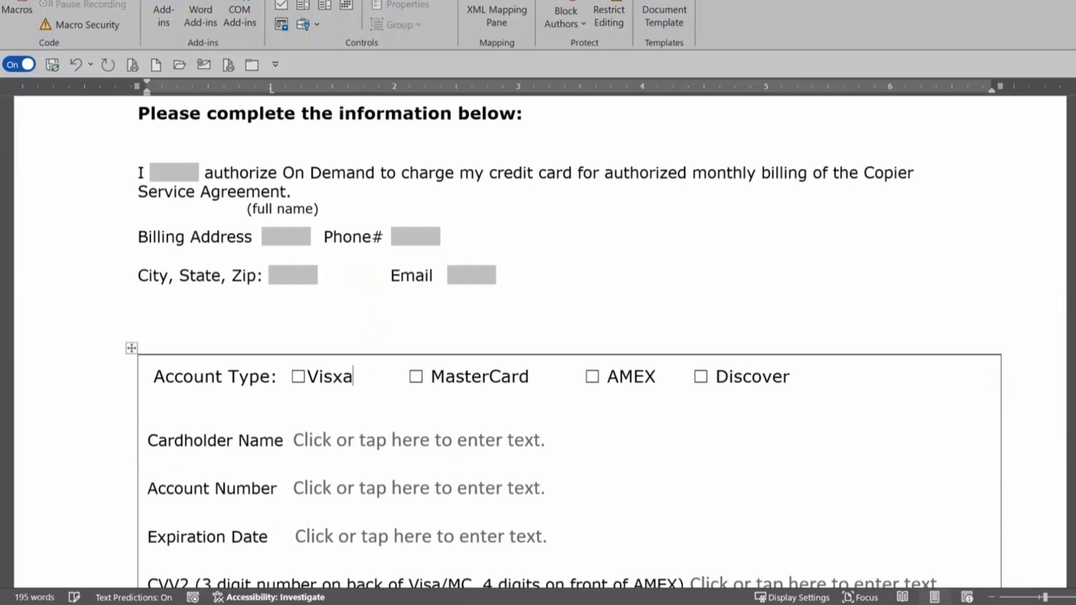
key("Left")
key("BackSpace")
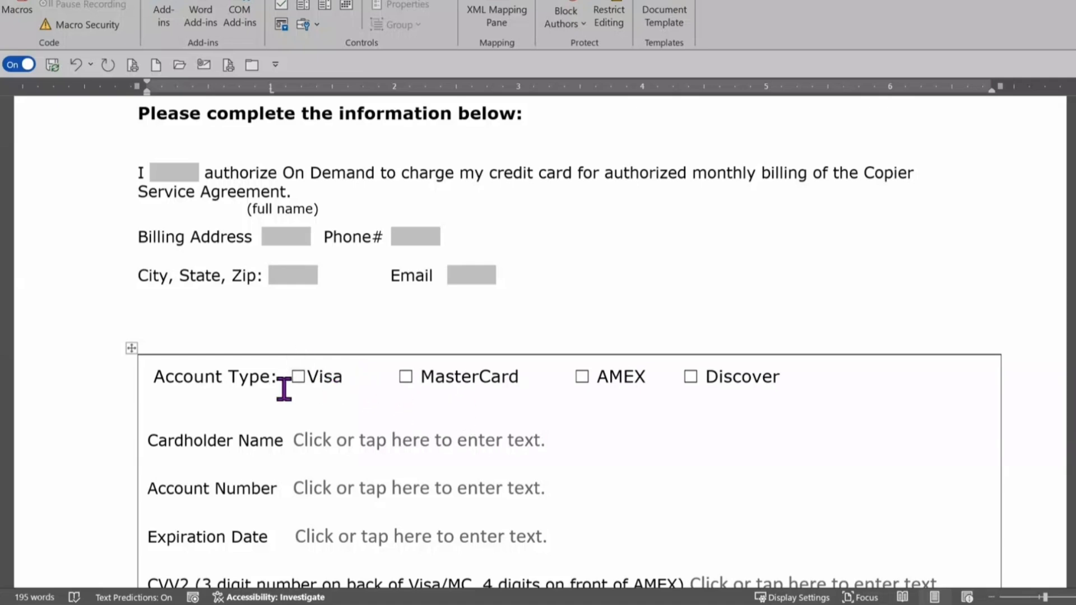
Step: Add two empty lines after the end of the Account Type row
left_click(790, 376)
key("Return")
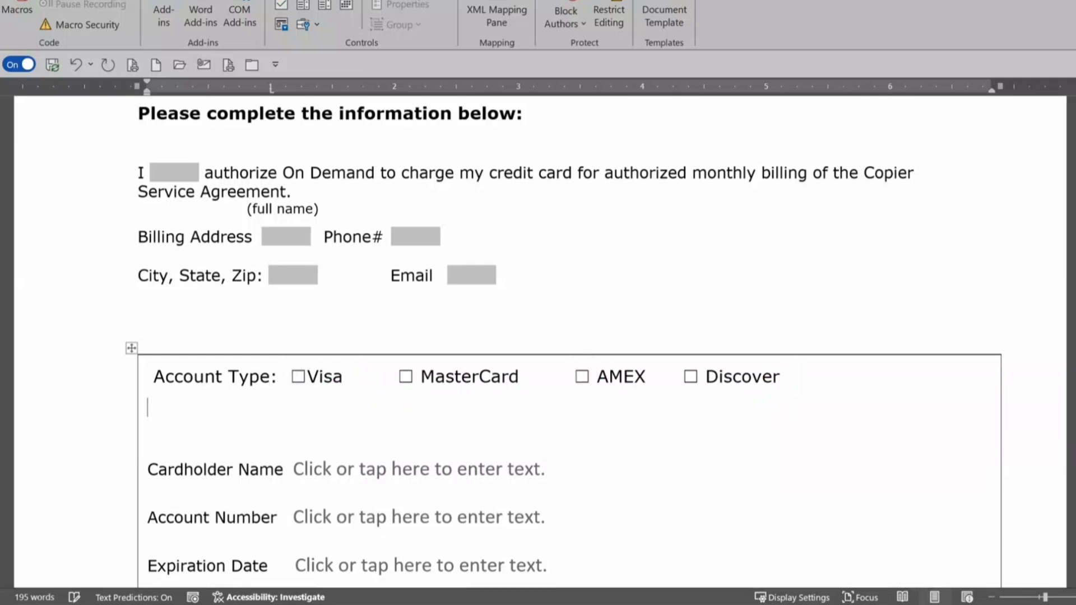
key("Return")
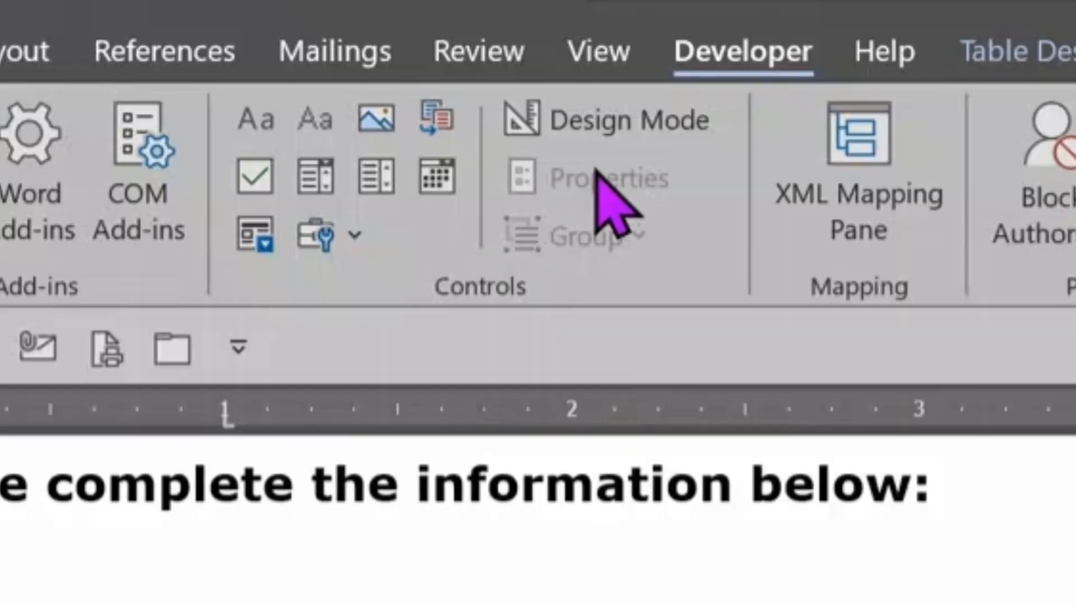
Step: Insert a legacy Drop-Down Form Field below Account Type and zoom in three steps
left_click(354, 247)
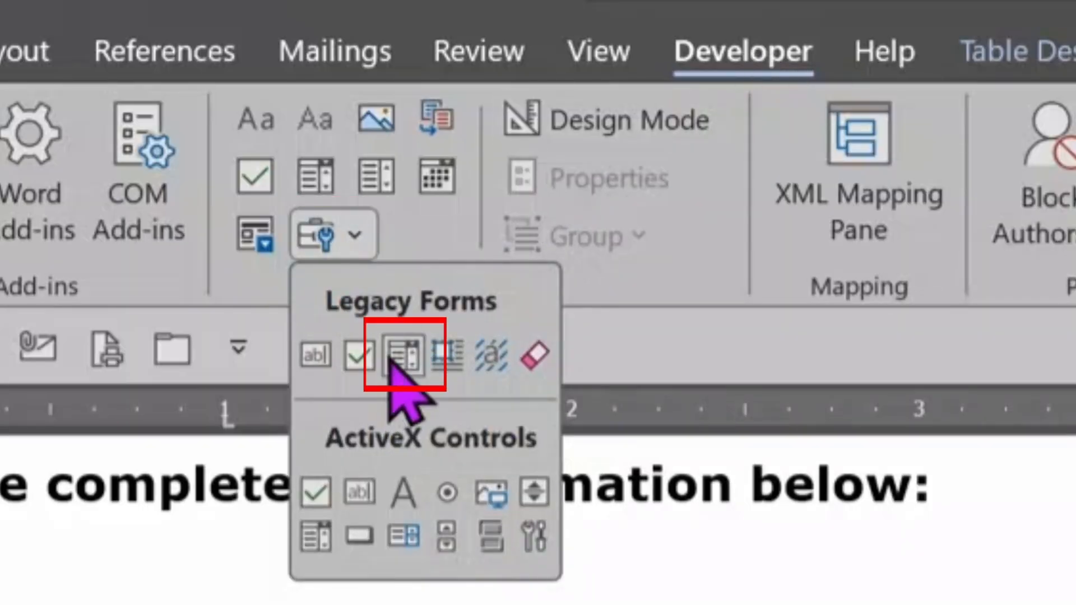
left_click(405, 367)
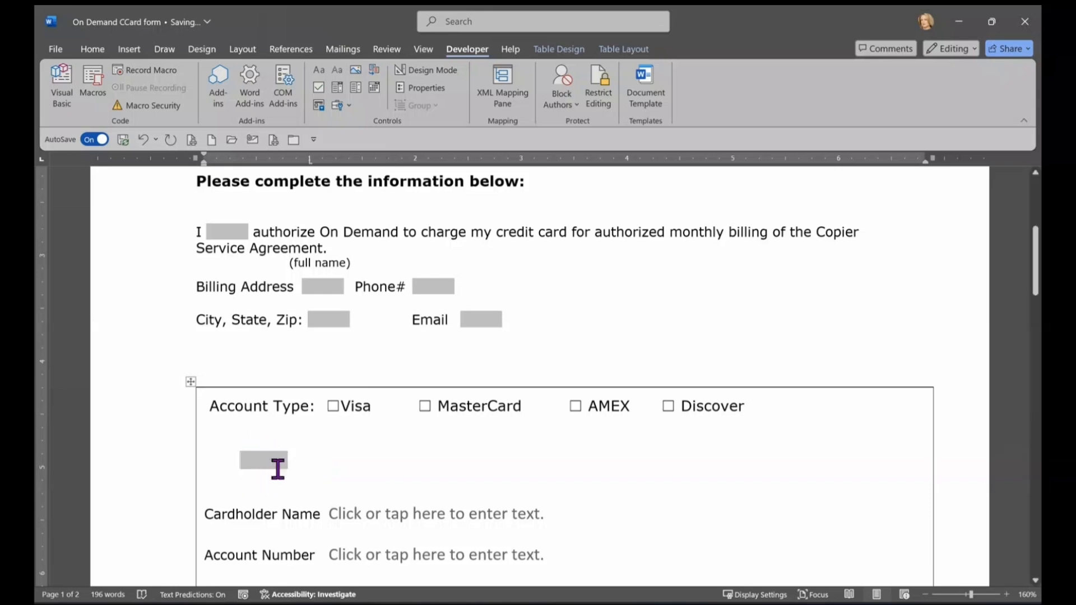
scroll(359, 451, "down", 5)
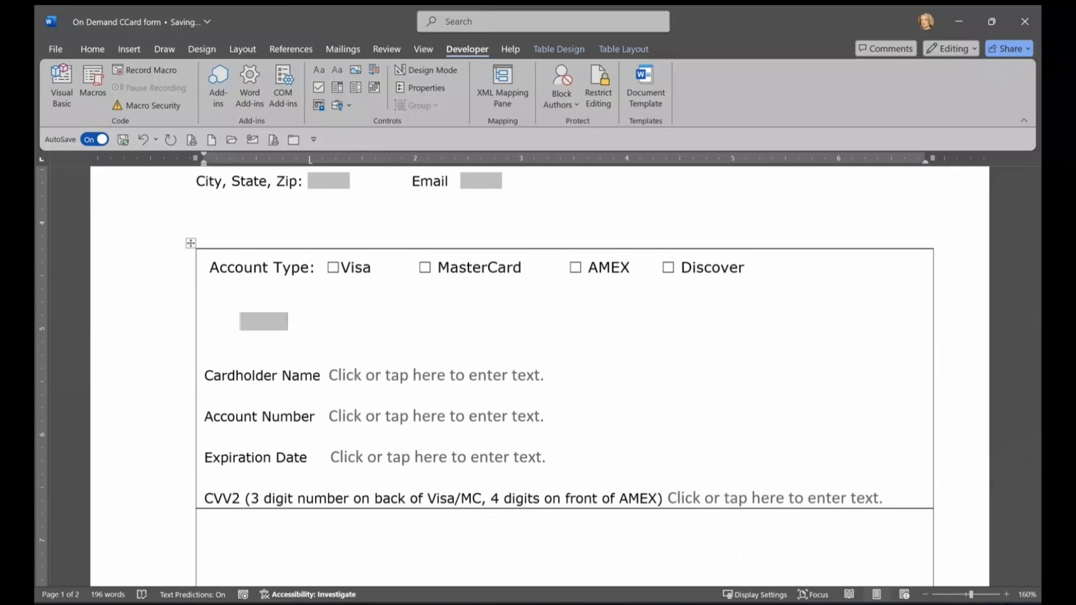
left_click(1006, 595)
left_click(1006, 595)
left_click(1005, 595)
left_click(1006, 595)
left_click(1006, 596)
left_click(1005, 596)
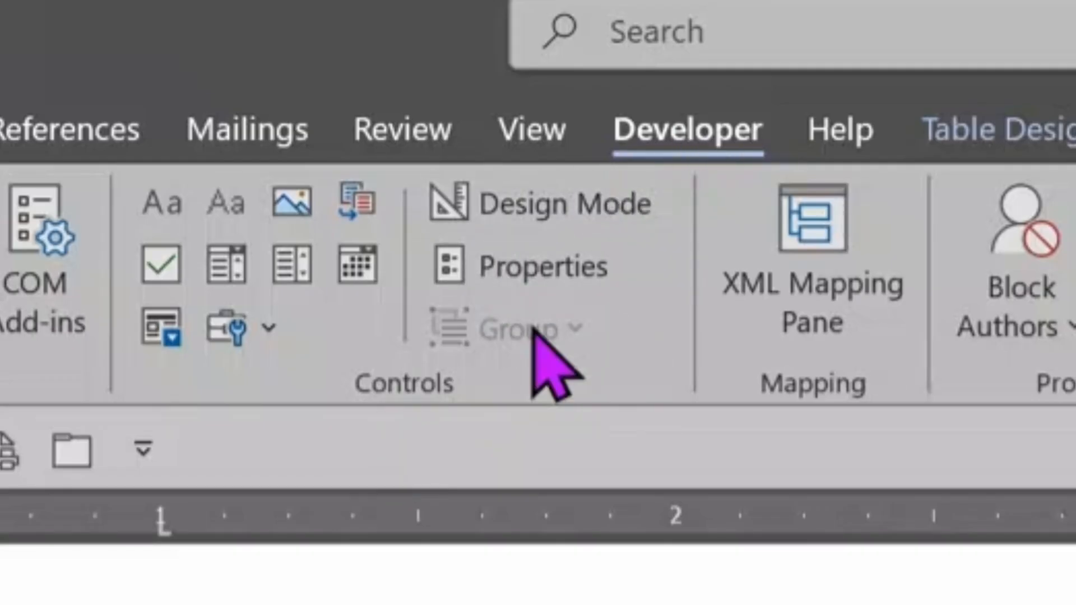
Step: Add the drop-down choices Choose One, Visa, MasterCard, Amex and Discover
left_click(529, 272)
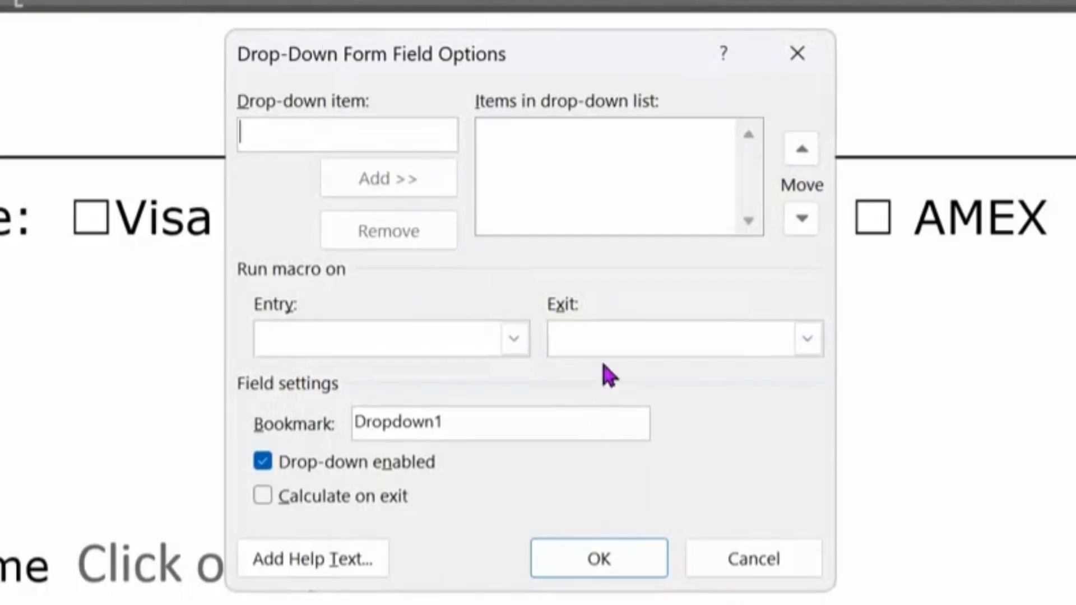
left_click(281, 130)
type("Choose One")
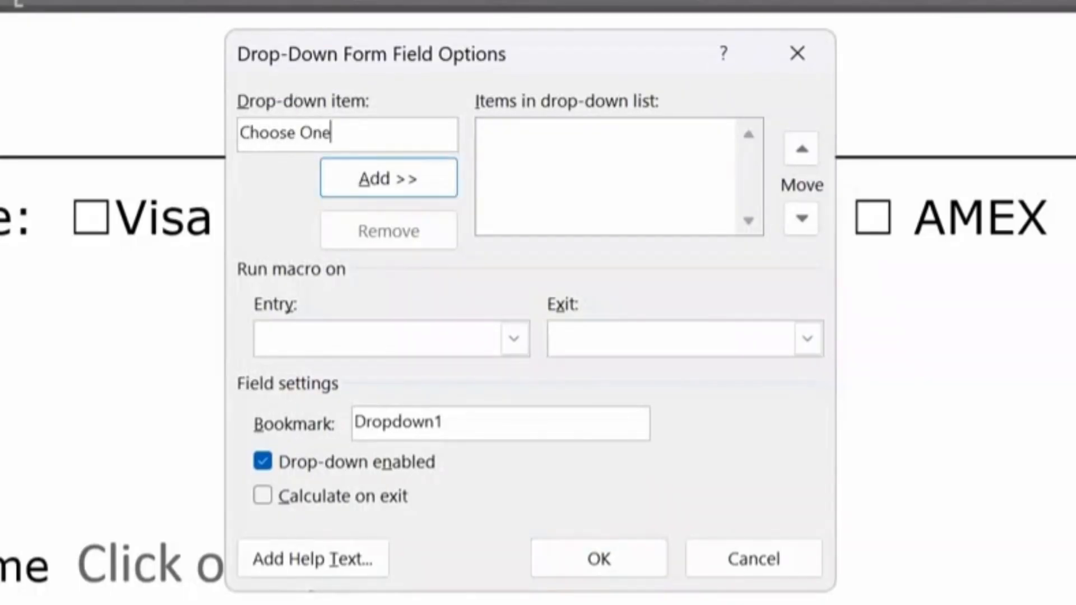
key("Return")
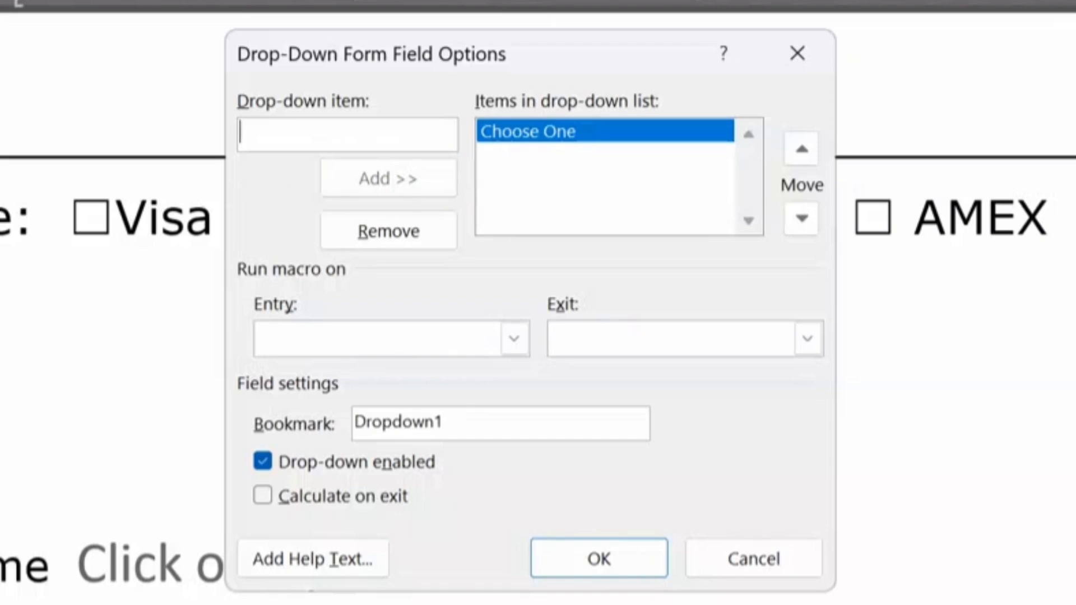
type("Visa")
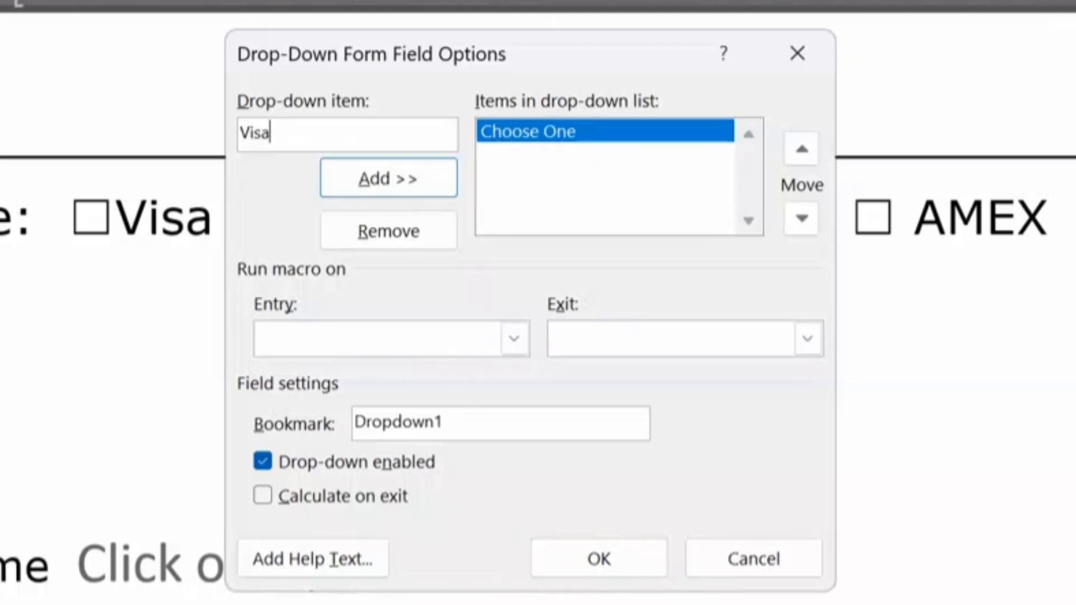
key("Return")
type("MasterCard")
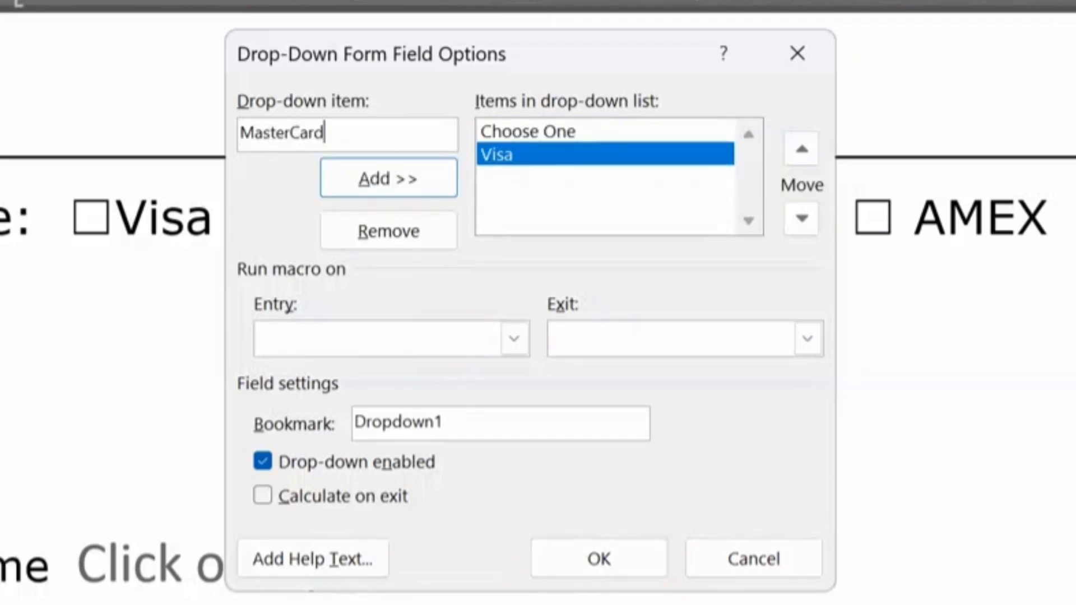
key("Return")
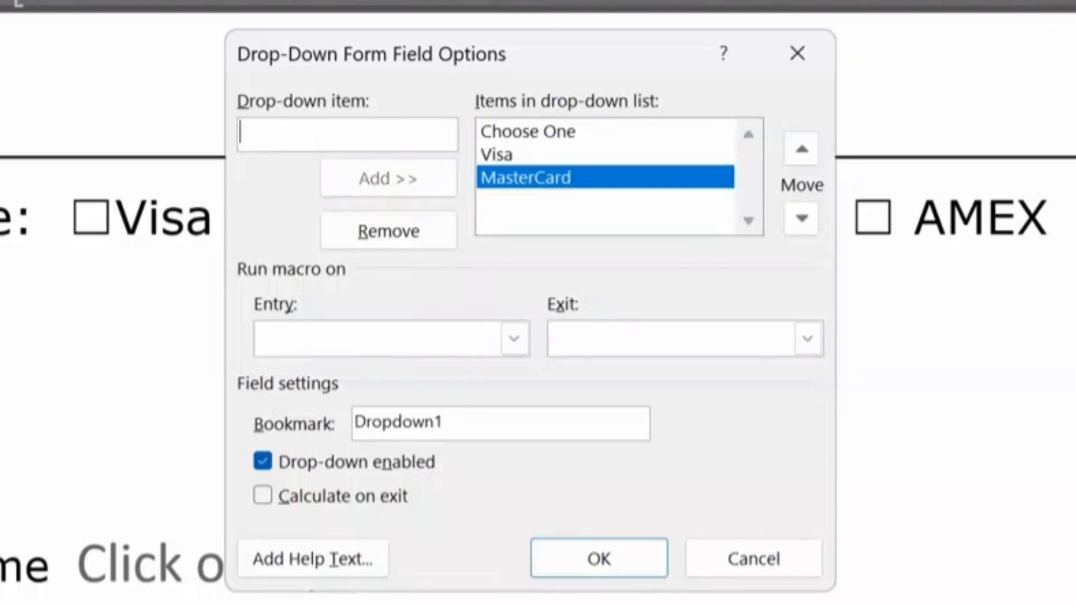
type("Amex")
key("Return")
type("Discover")
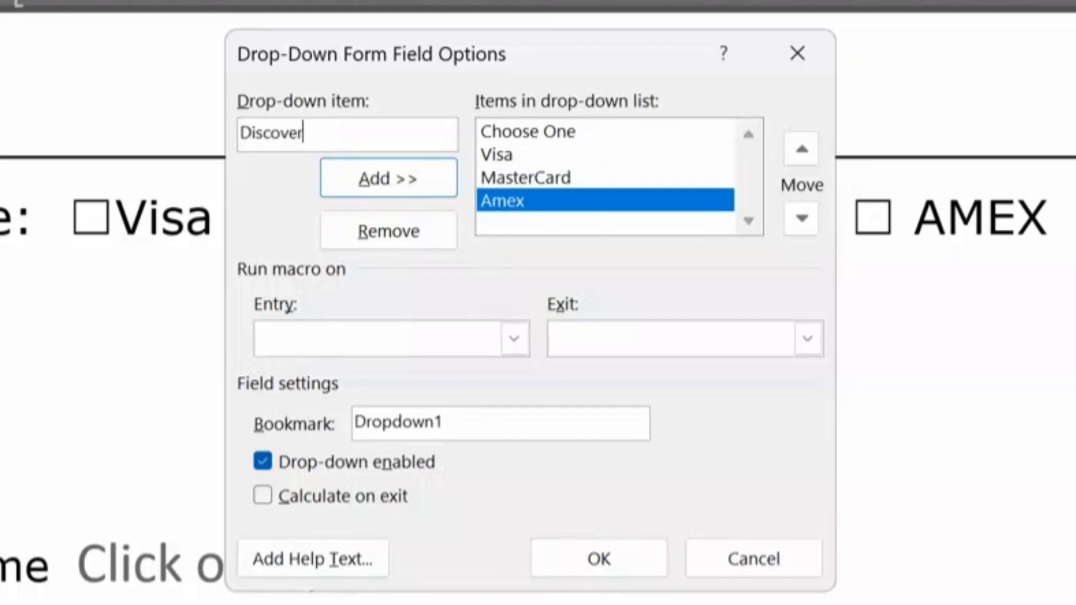
key("Return")
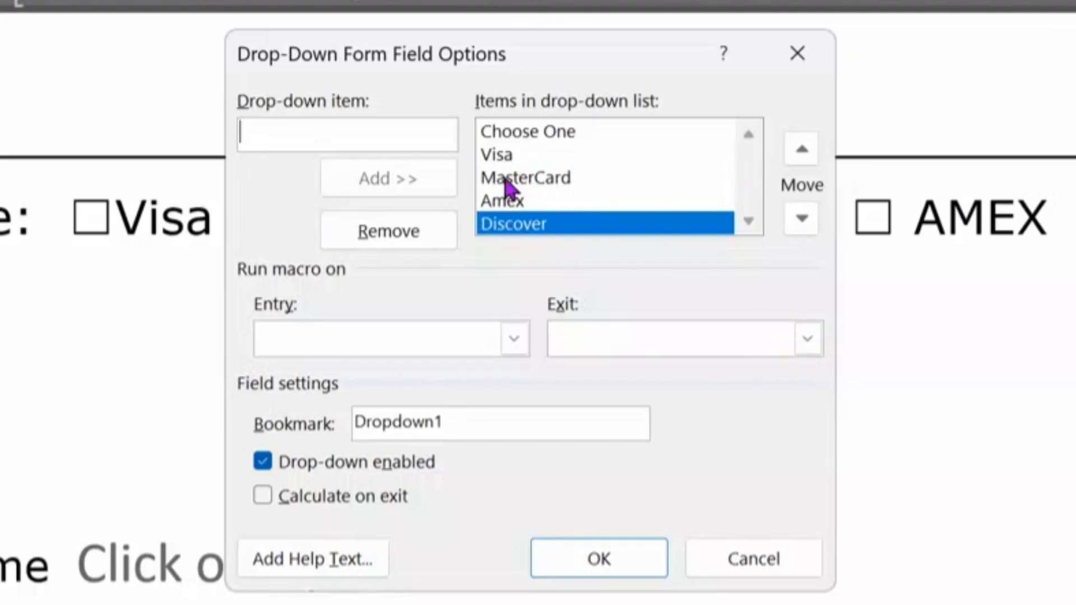
Step: Test moving Discover up and back to the bottom, then confirm the options with OK
left_click(807, 151)
left_click(807, 152)
left_click(804, 218)
left_click(804, 218)
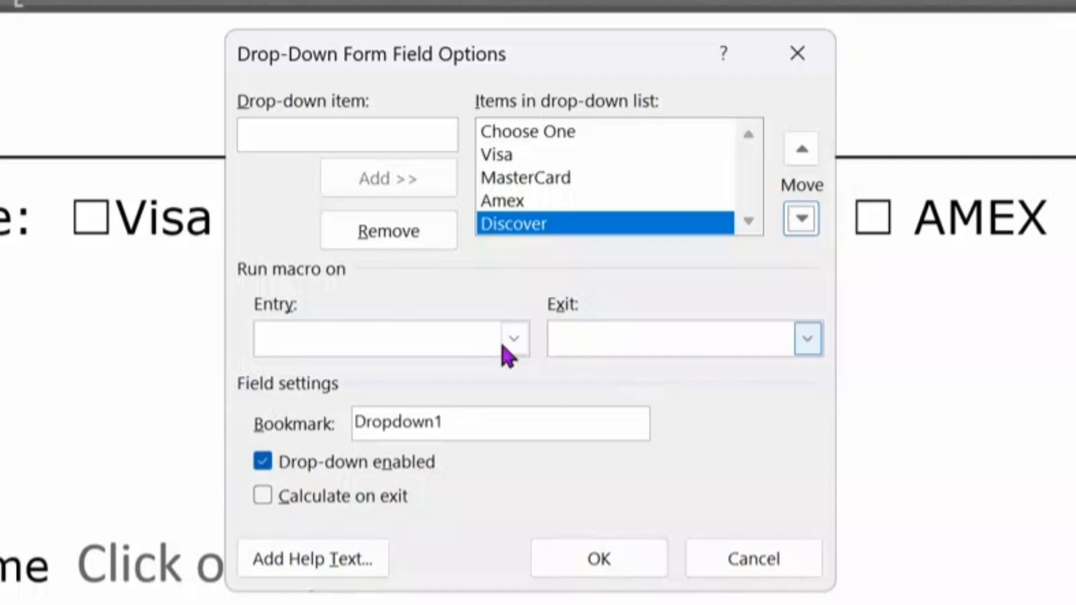
left_click(598, 558)
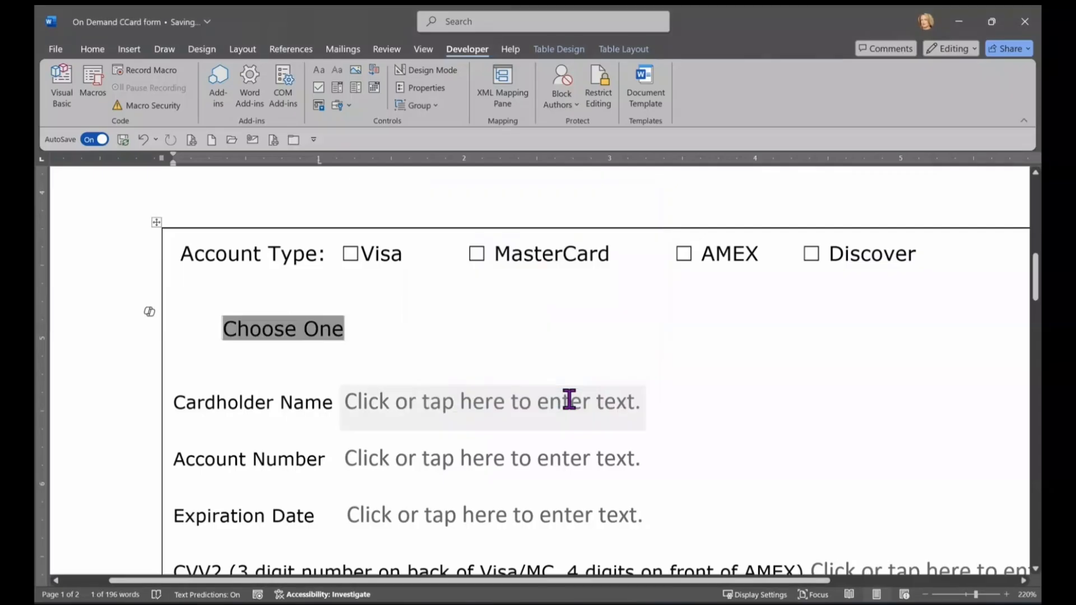
left_click(338, 331)
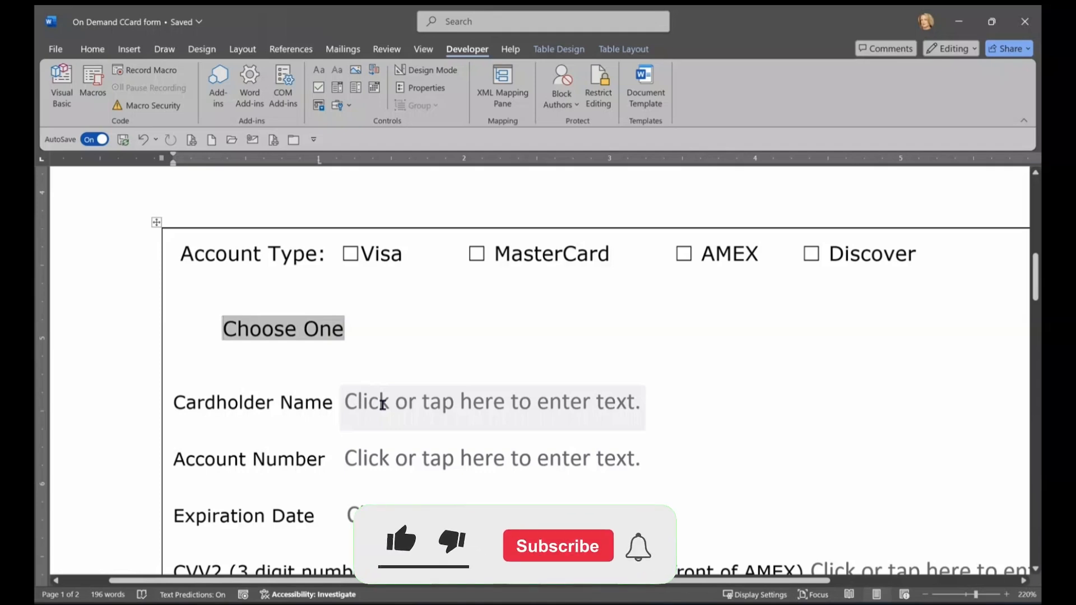
Step: Replace the Cardholder Name and Account Number placeholders with a colon and a pasted legacy text field
left_click(384, 407)
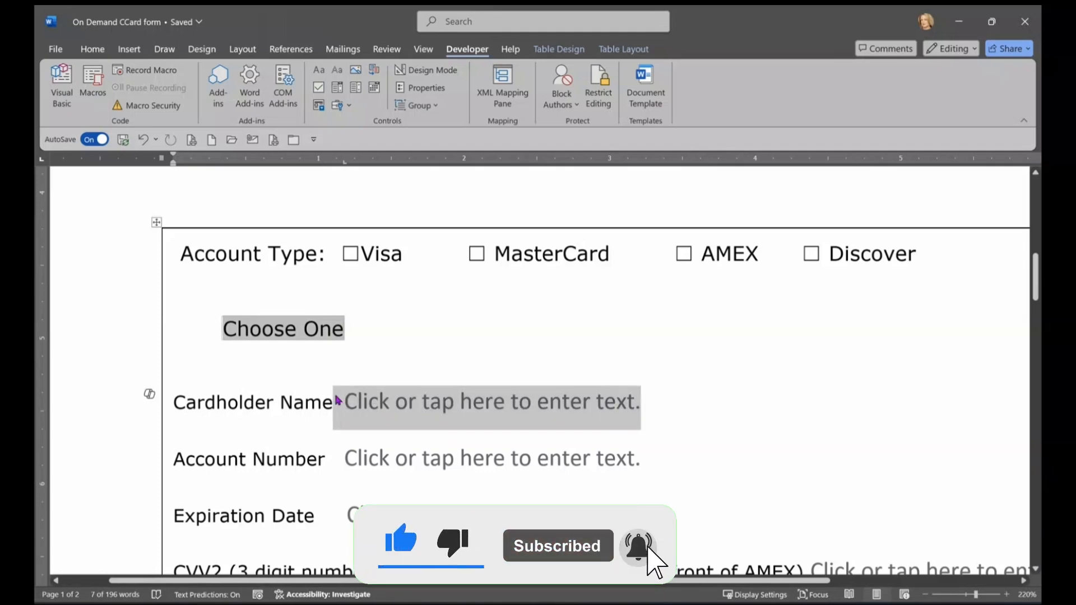
key("Delete")
type(":")
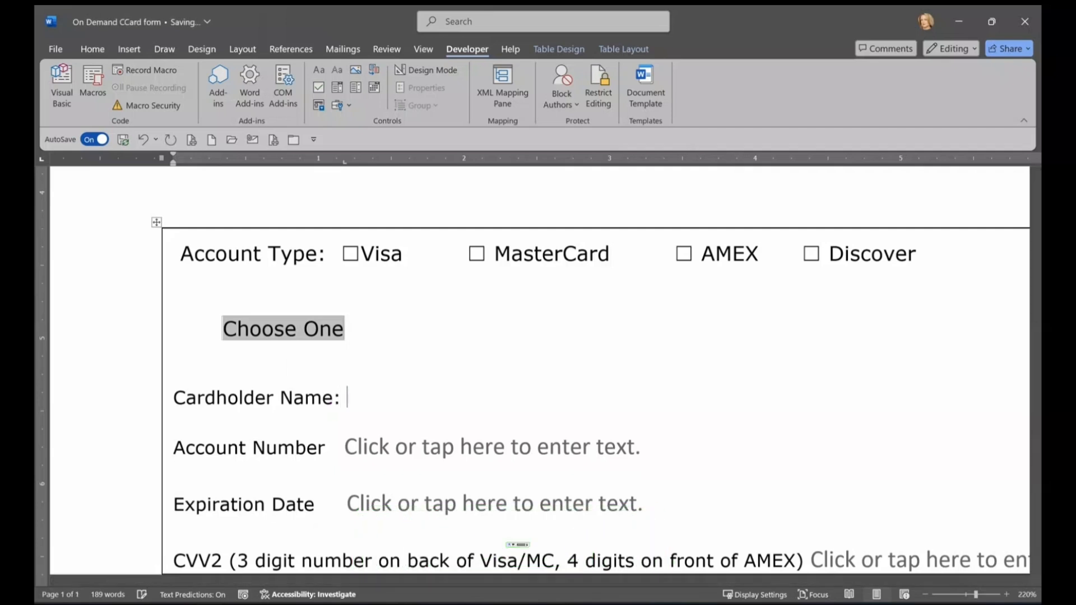
key("ctrl+v")
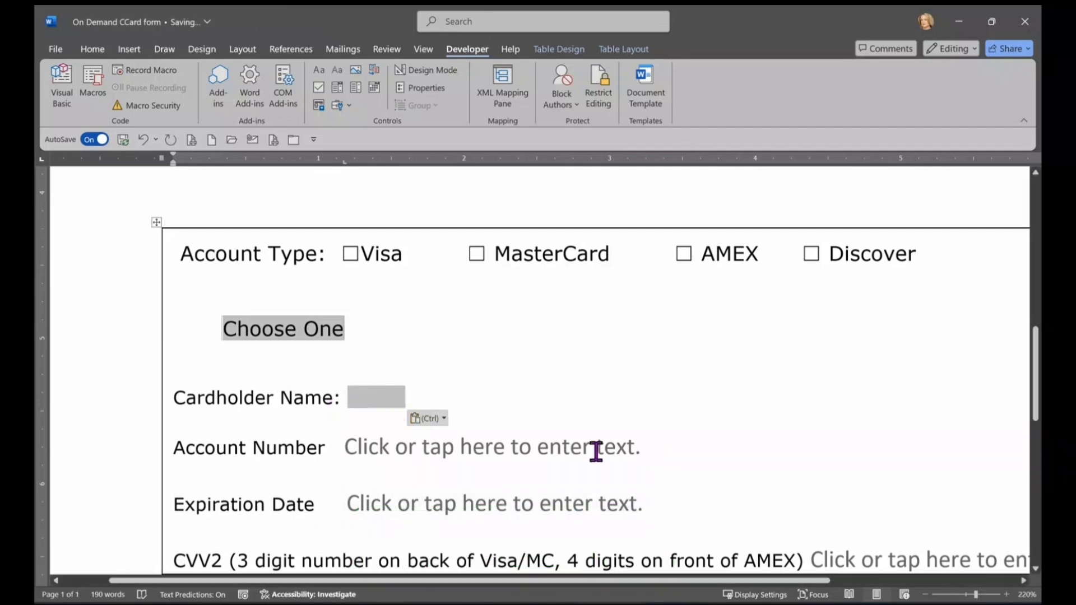
left_click(401, 449)
key("Delete")
key("Delete")
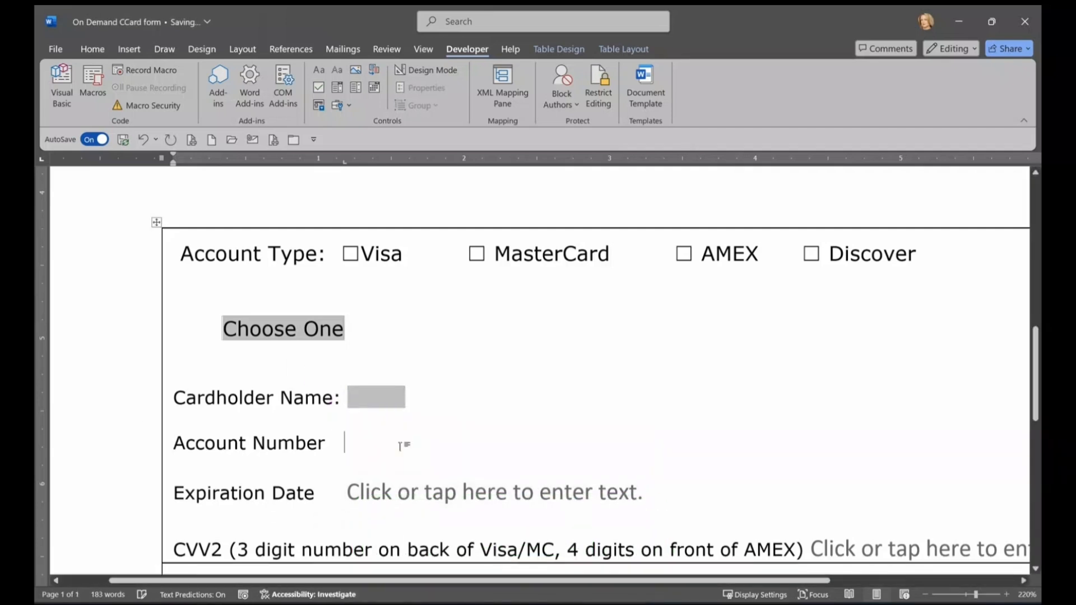
left_click(400, 446)
type(":")
key("ctrl+v")
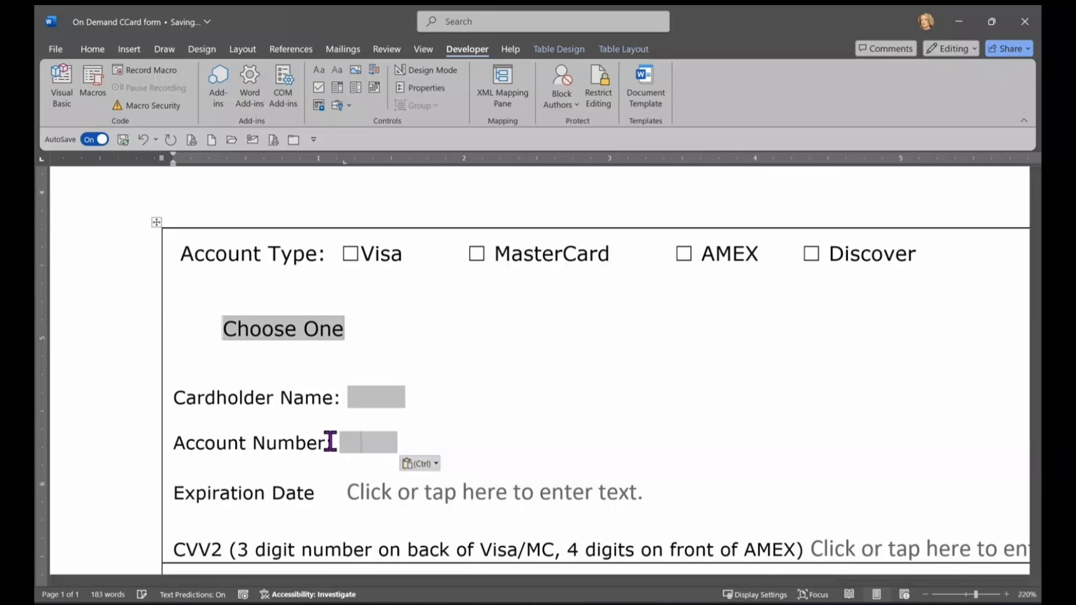
Step: Replace the Expiration Date and CVV2 placeholders with pasted legacy text fields, adding a colon after Expiration Date
left_click(420, 489)
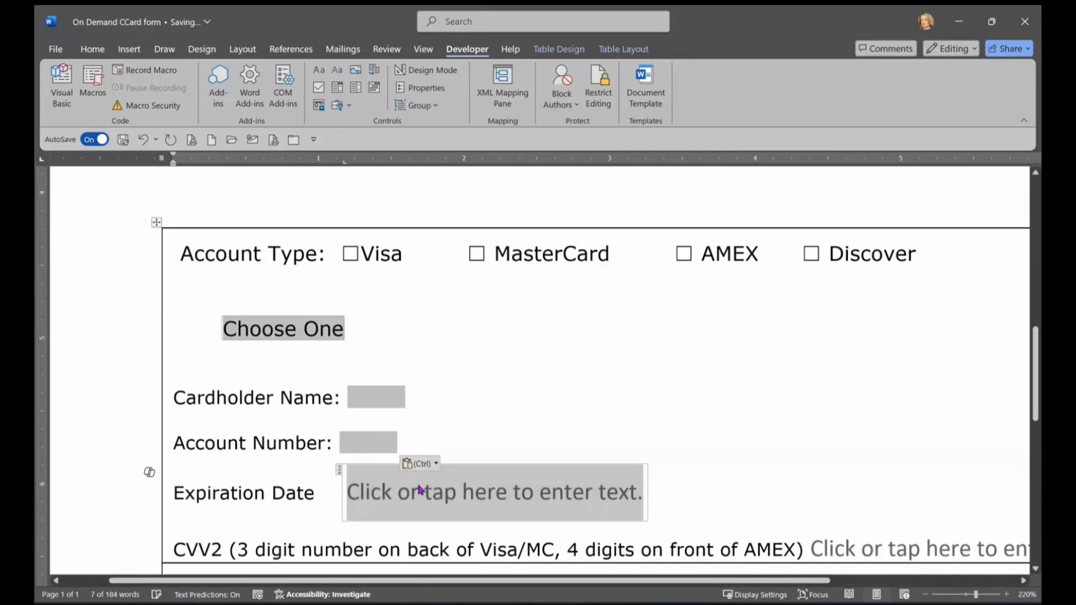
key("Delete")
key("BackSpace")
key("ctrl+v")
left_click(315, 489)
scroll(422, 459, "down", 1)
type(":")
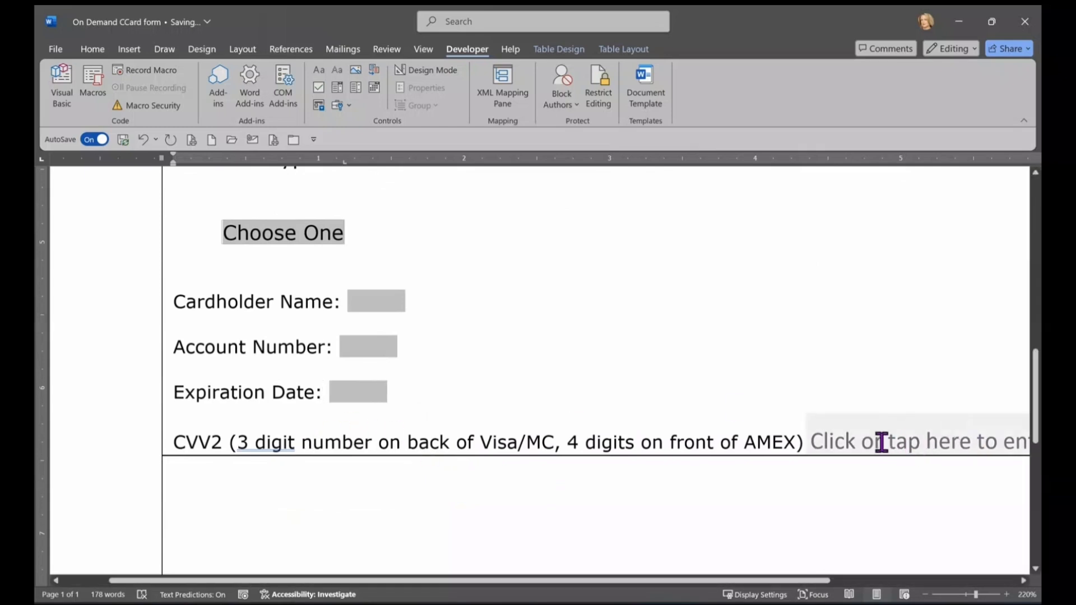
left_click_drag(816, 581, 954, 583)
left_click(766, 437)
key("Delete")
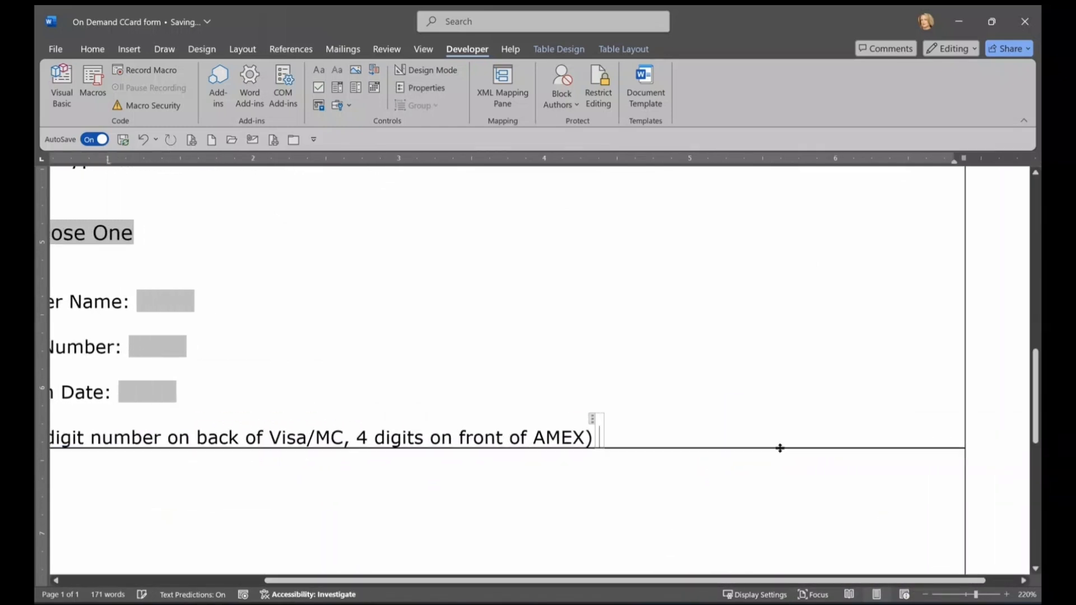
key("ctrl+v")
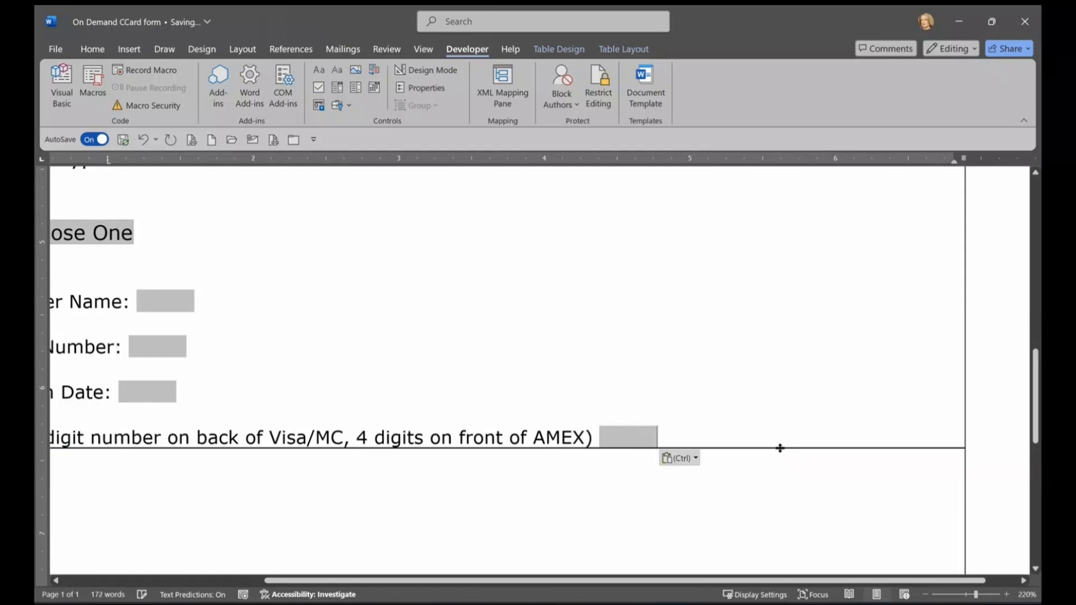
scroll(779, 456, "down", 3)
Step: Delete the signature underline and its field, keeping the word SIGNATURE intact
left_click(955, 595)
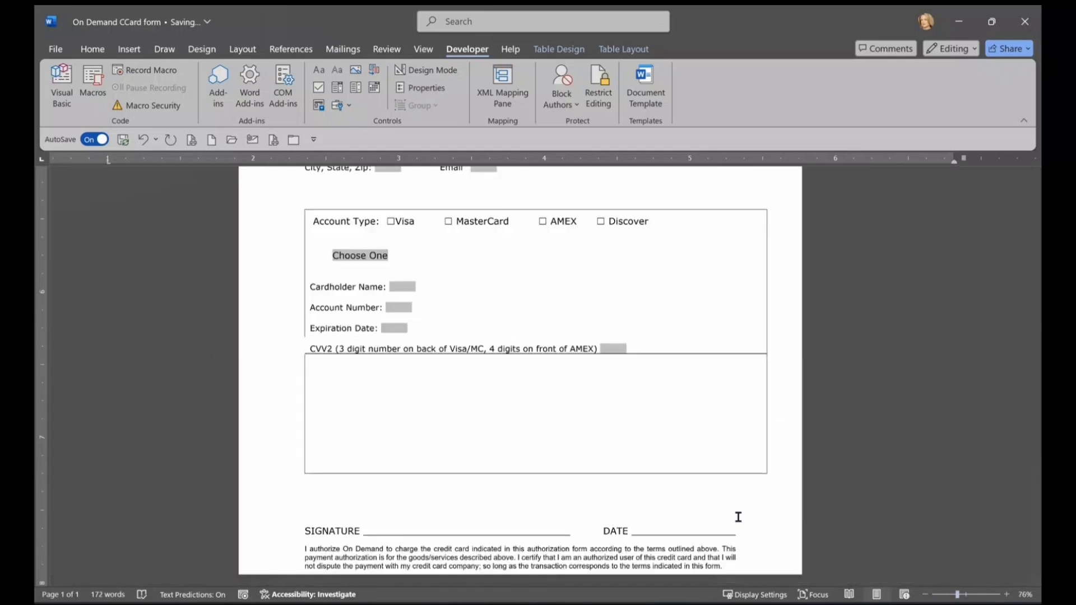
left_click(964, 595)
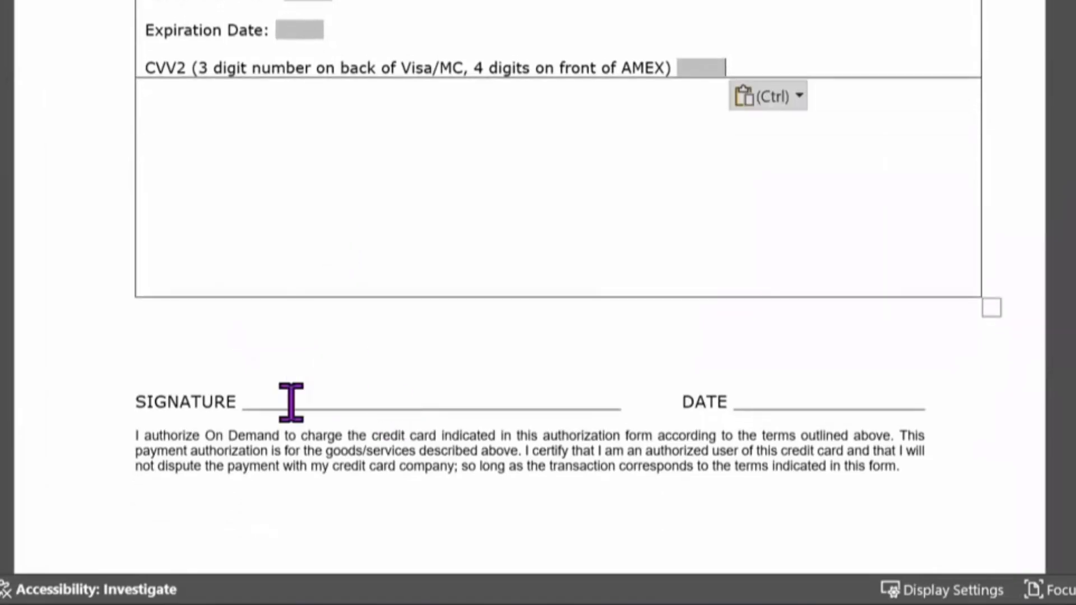
left_click_drag(579, 500, 466, 493)
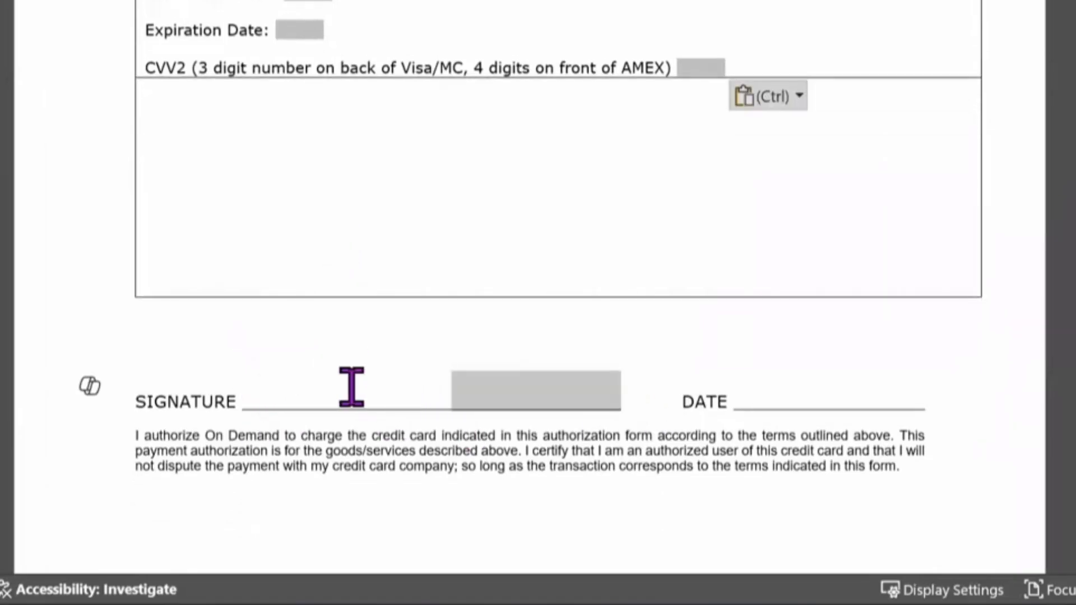
mouse_move(351, 386)
left_mouse_down()
mouse_move(247, 387)
mouse_move(223, 362)
left_mouse_up()
key("Delete")
key("BackSpace")
key("ctrl+z")
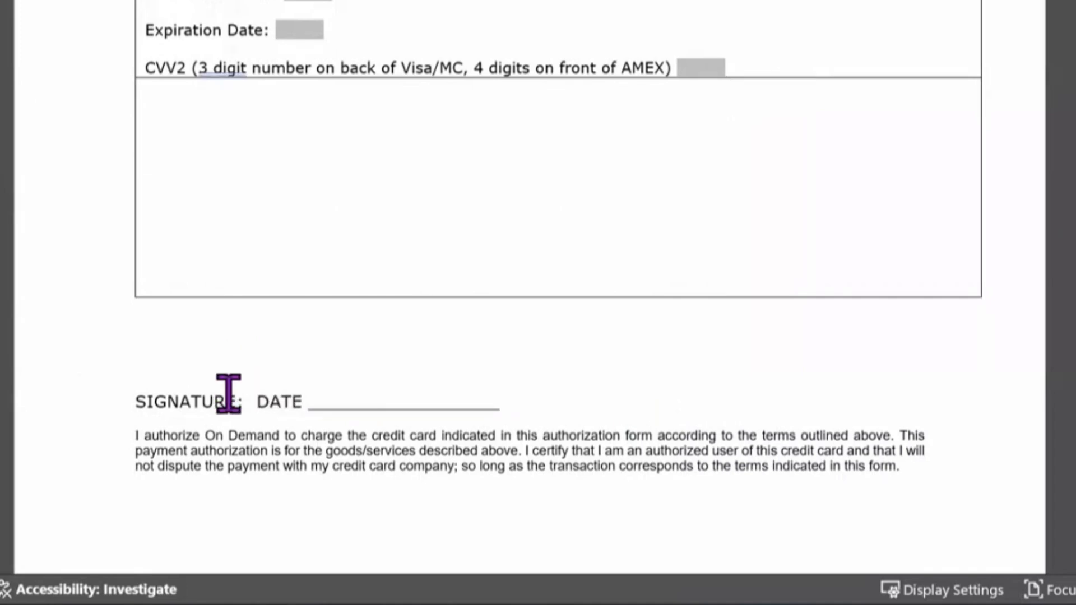
Step: Tab DATE further right and delete the underscore line after it
key("Tab")
key("Tab")
key("Tab")
key("Tab")
key("Tab")
left_click_drag(818, 403, 607, 407)
key("Delete")
key("BackSpace")
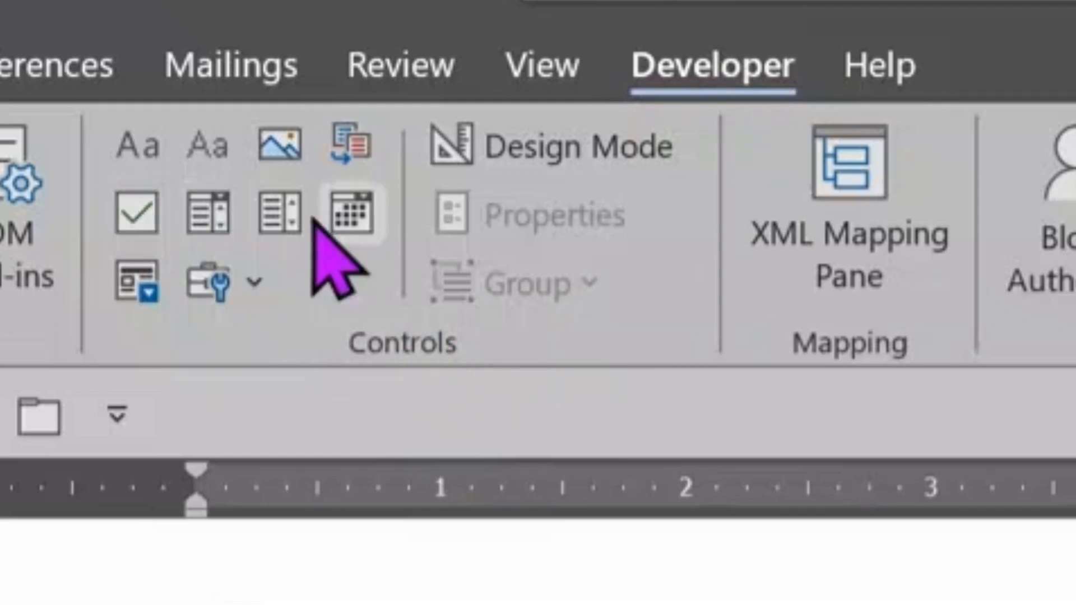
Step: Insert a Date Picker content control after DATE: and test its calendar without picking a date
left_click(351, 213)
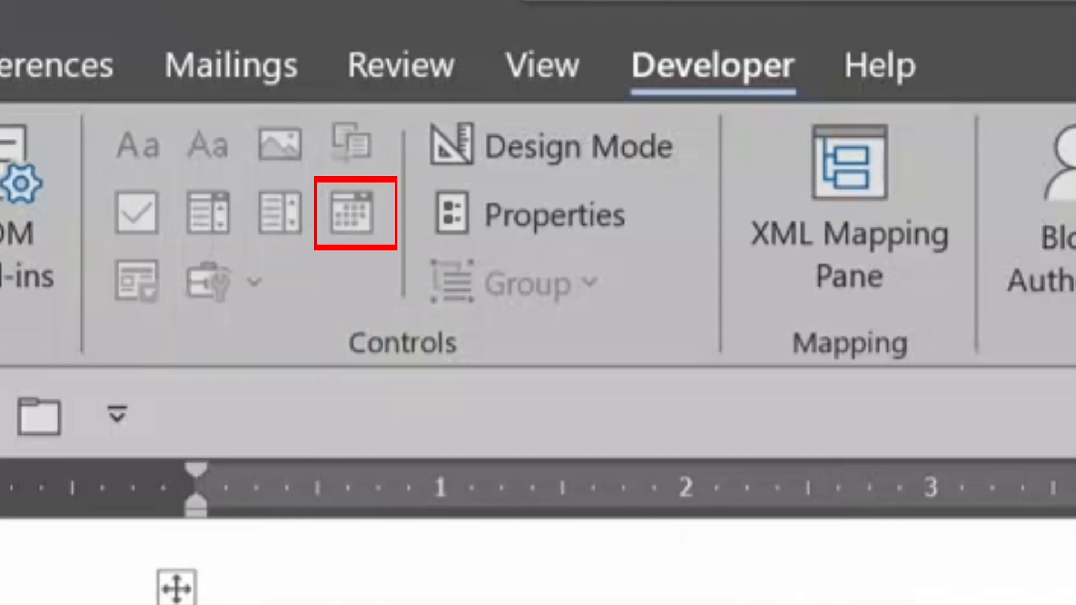
scroll(173, 583, "down", 1)
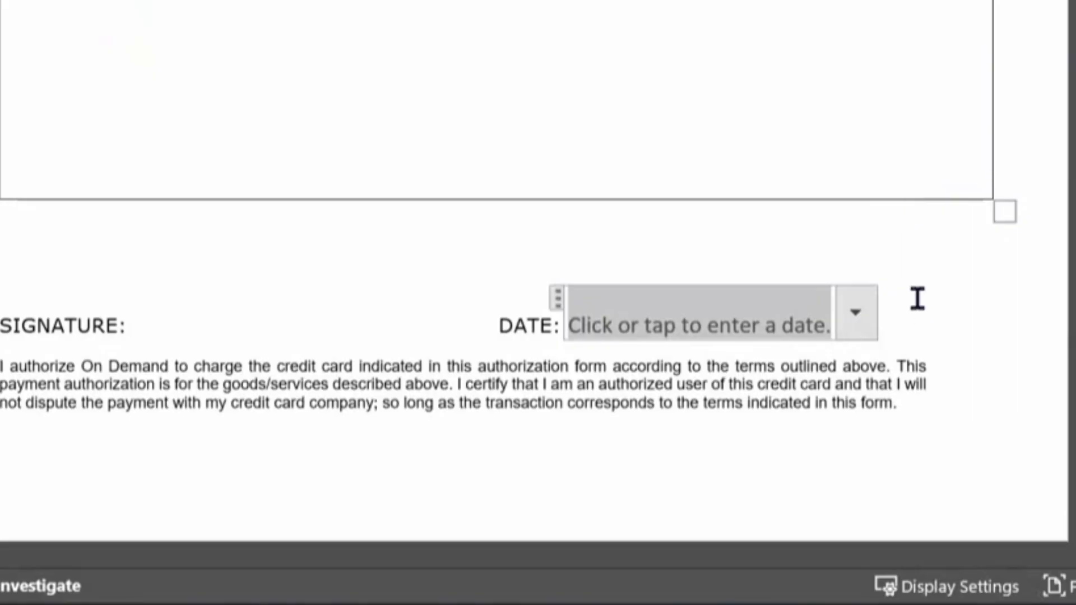
left_click(856, 314)
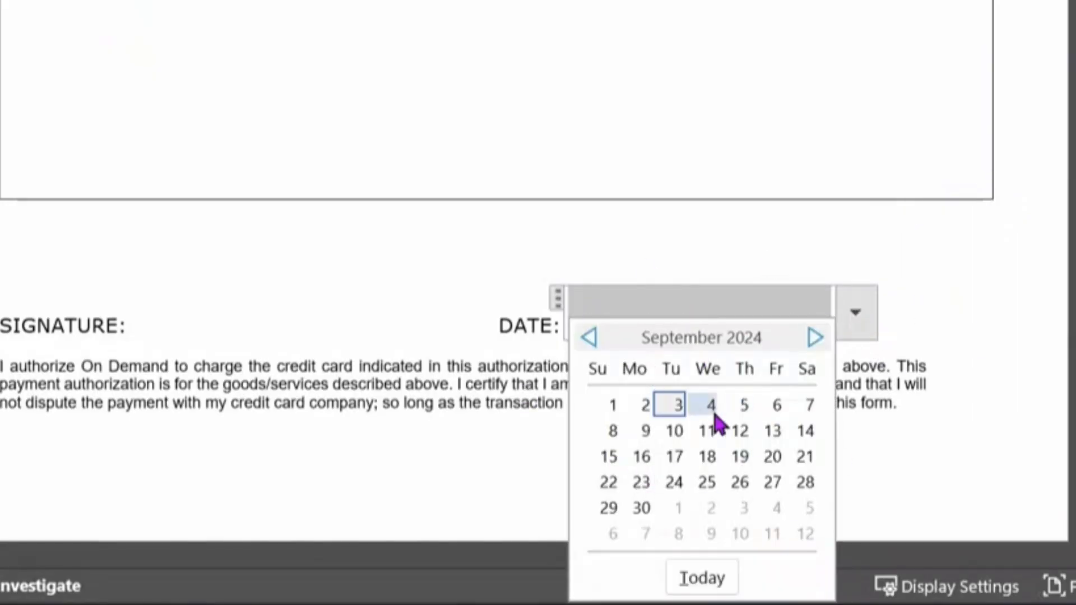
left_click(927, 243)
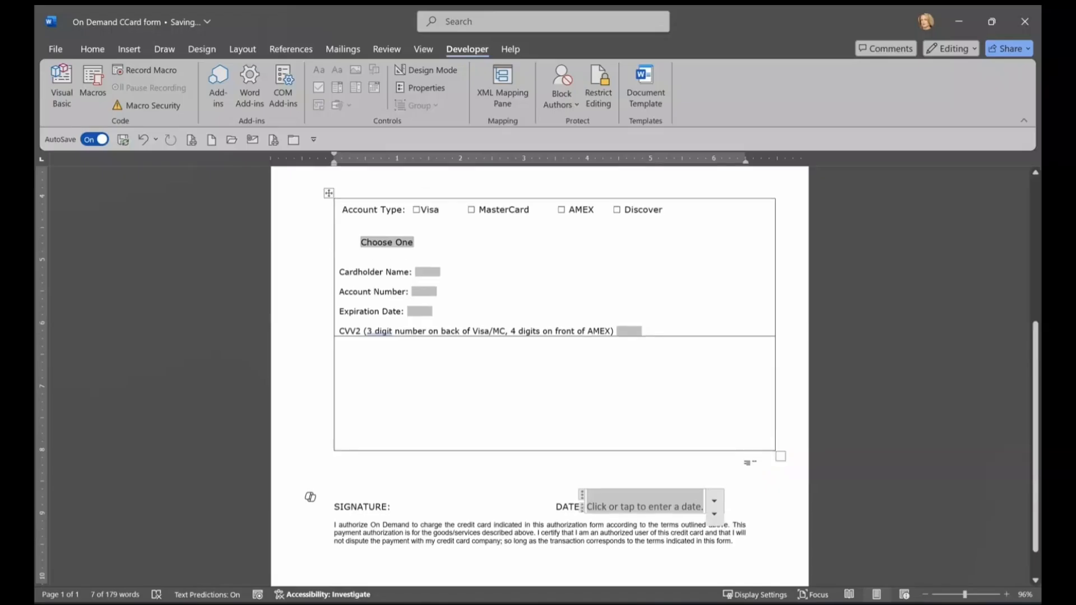
scroll(985, 284, "up", 6)
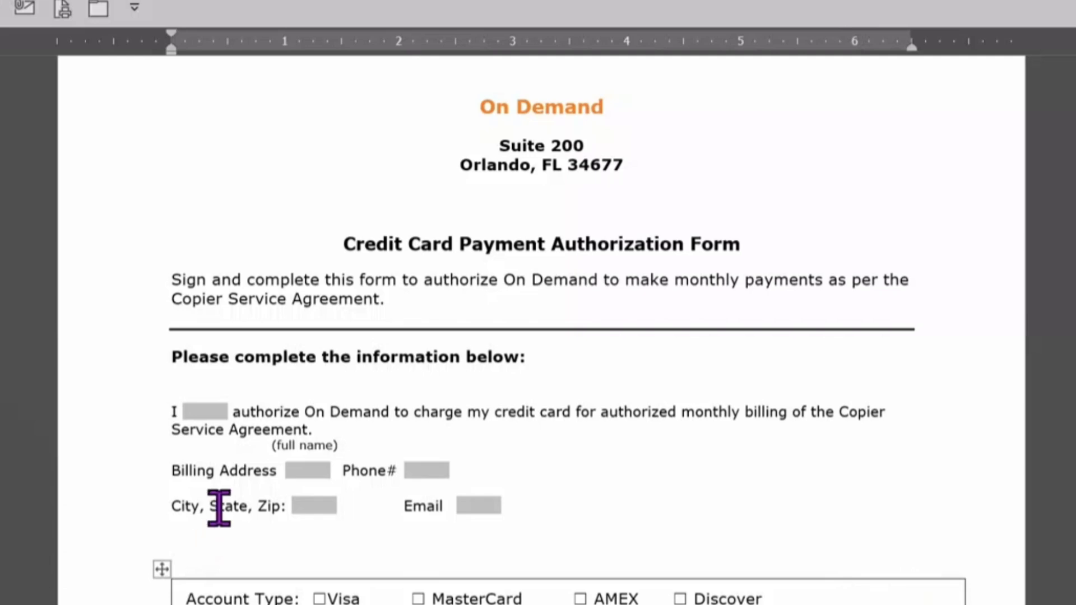
left_click(205, 412)
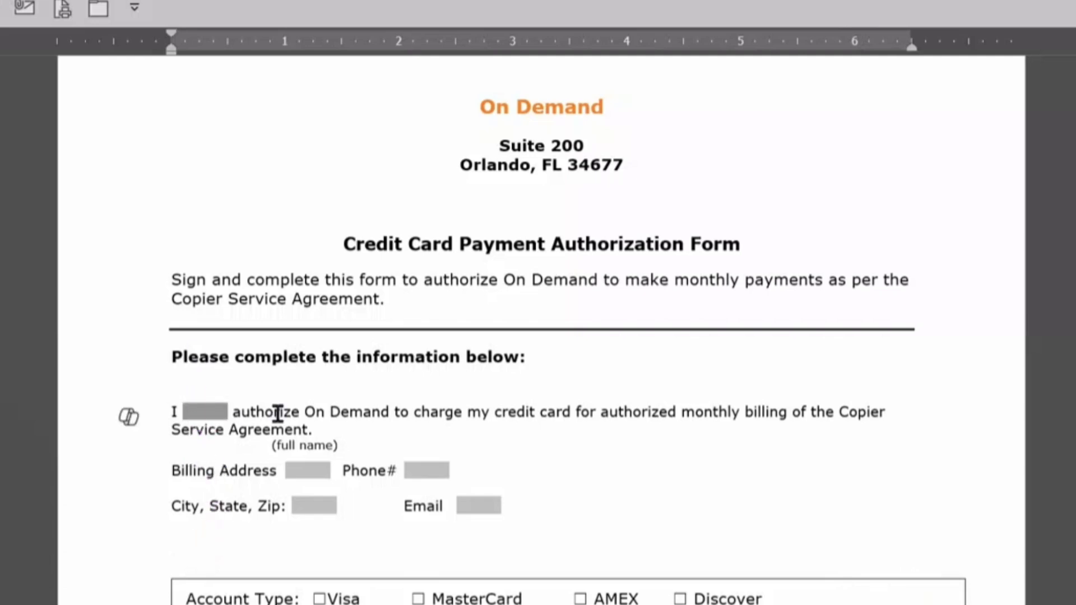
key("Tab")
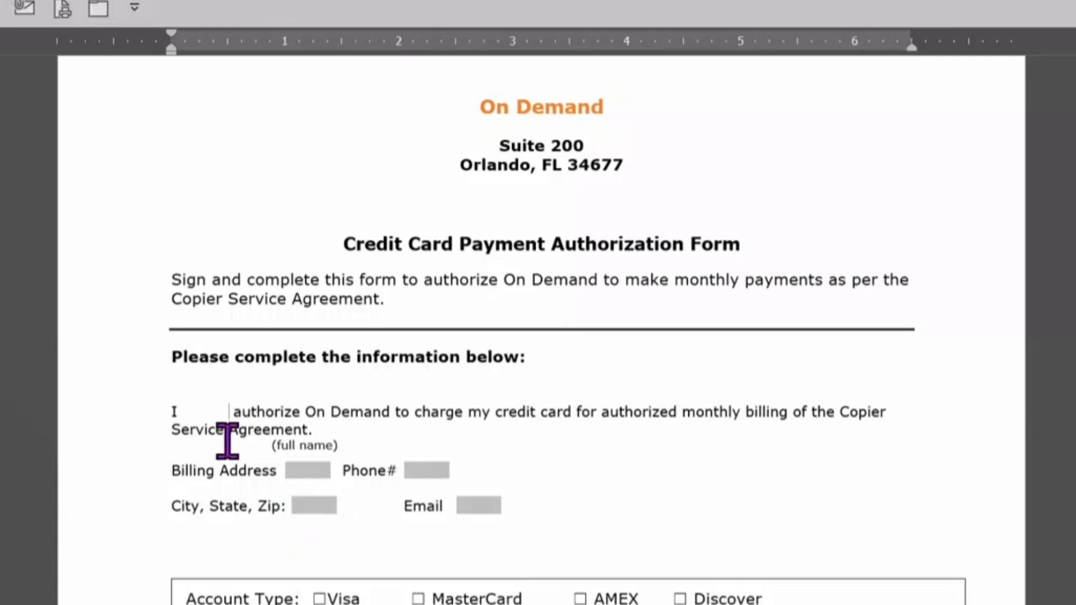
key("ctrl+z")
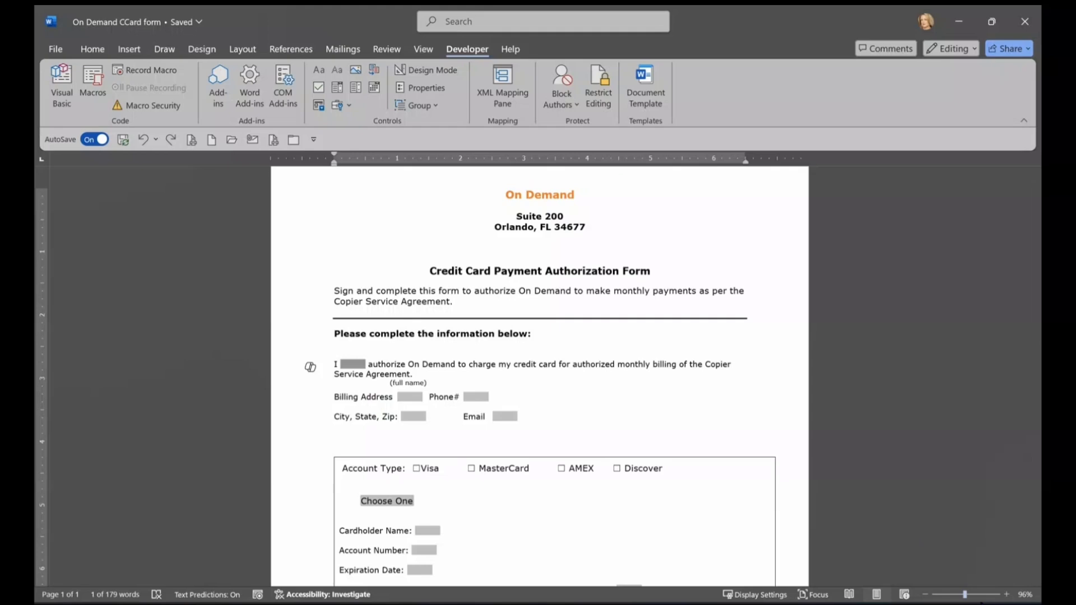
left_click(974, 594)
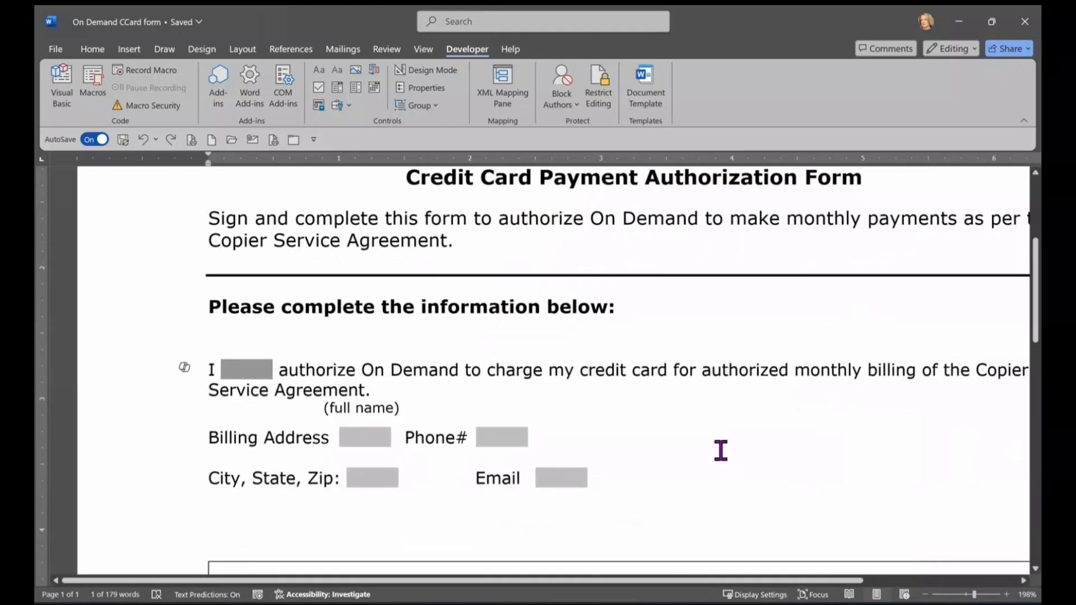
left_click_drag(546, 581, 588, 582)
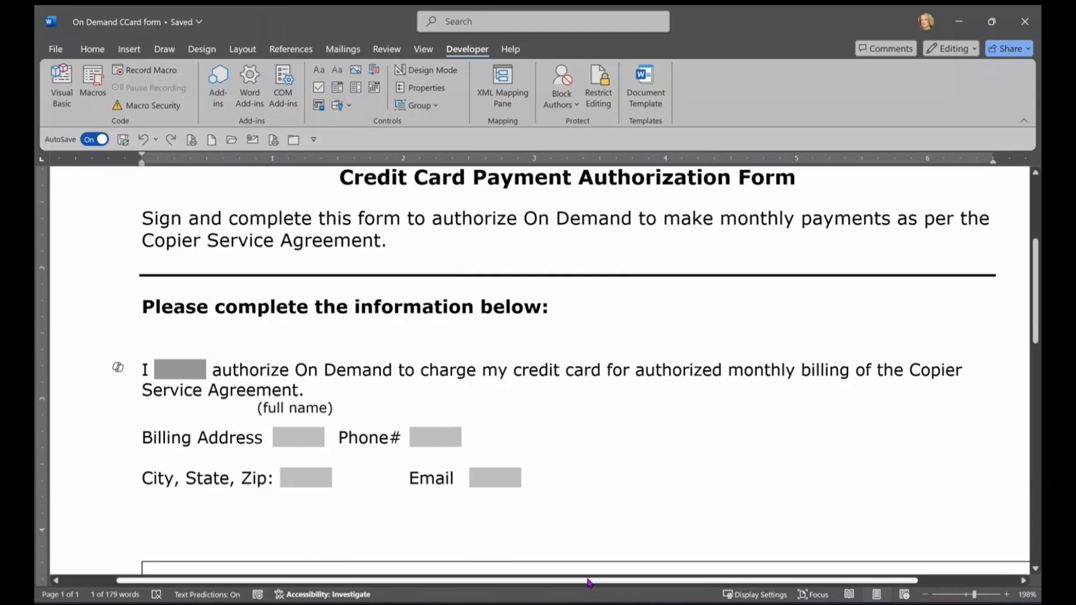
scroll(598, 476, "up", 2)
scroll(609, 482, "up", 2)
scroll(610, 482, "down", 4)
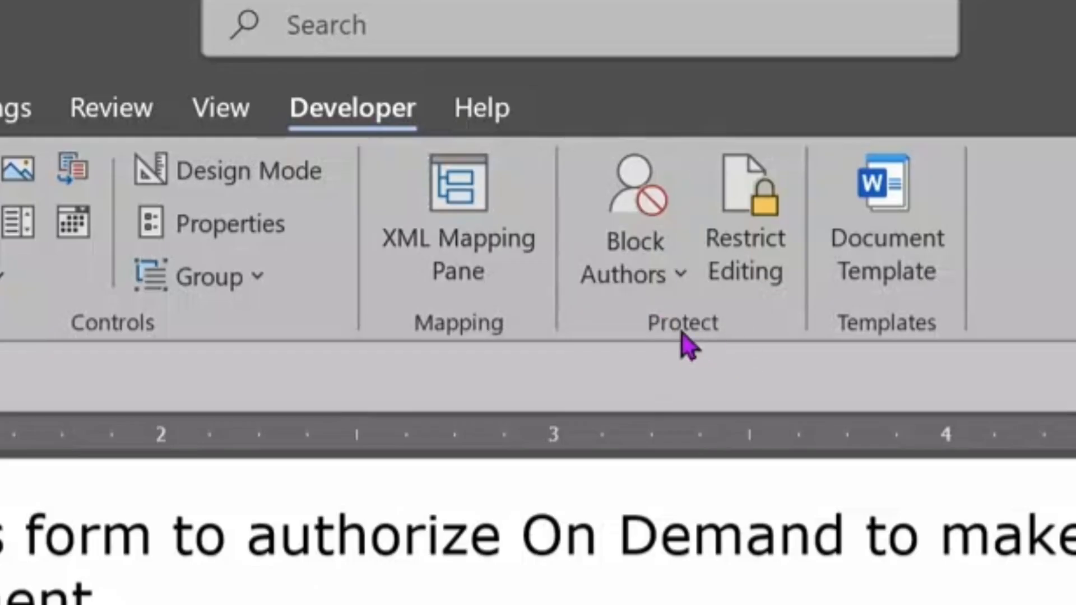
Step: In Restrict Editing, leave formatting unrestricted and allow only Filling in forms
left_click(749, 253)
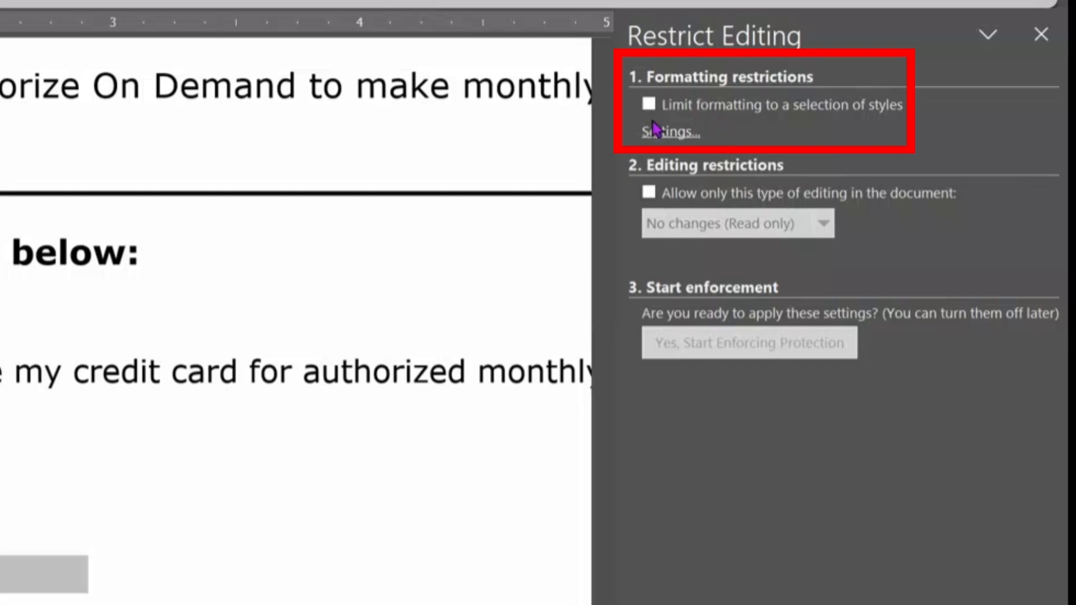
left_click(648, 105)
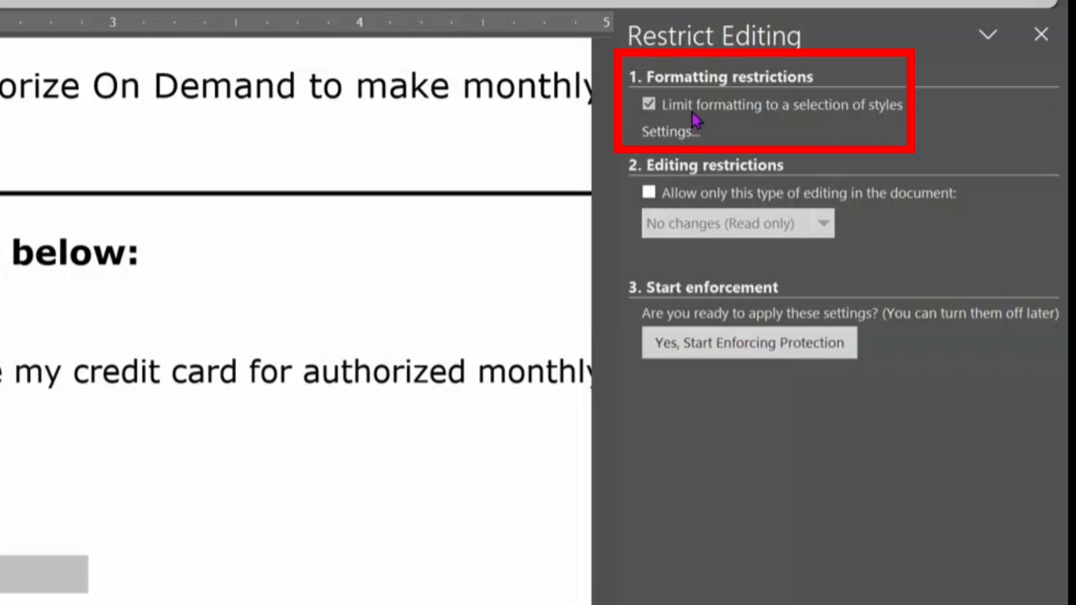
left_click(648, 106)
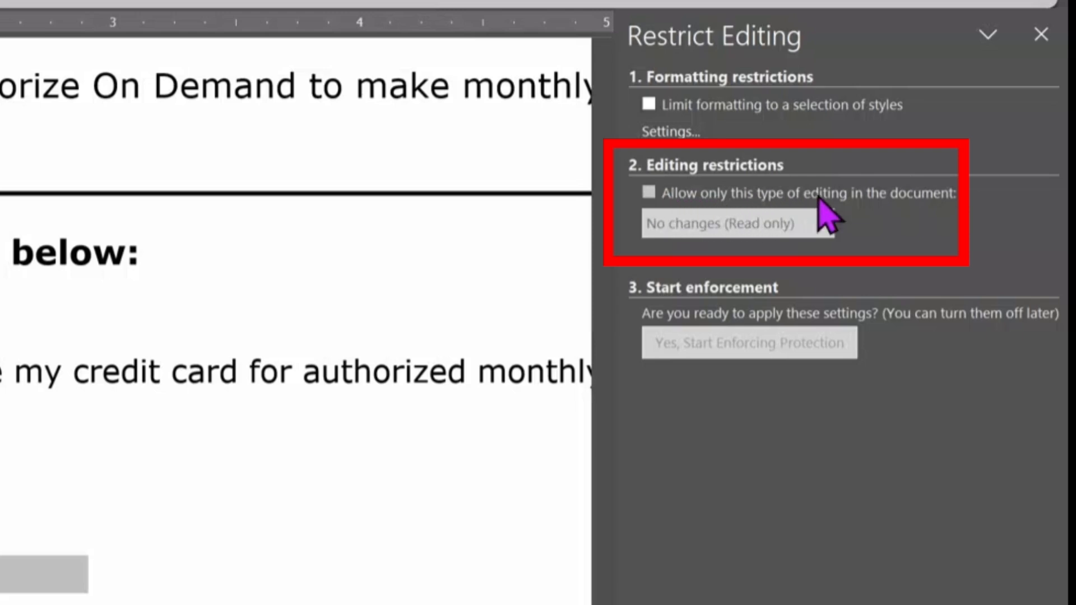
left_click(650, 193)
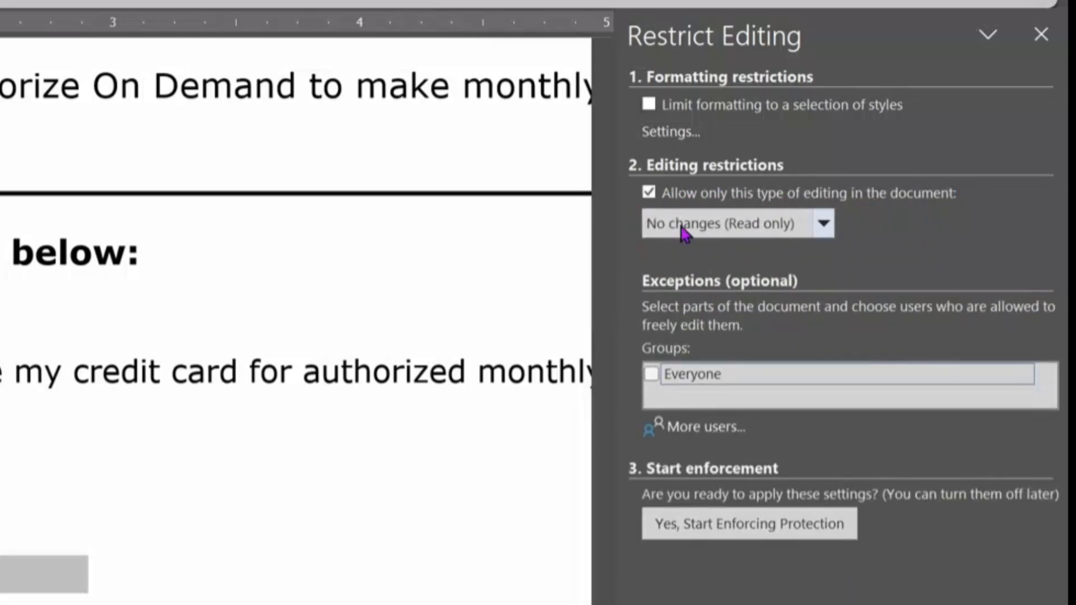
left_click(824, 224)
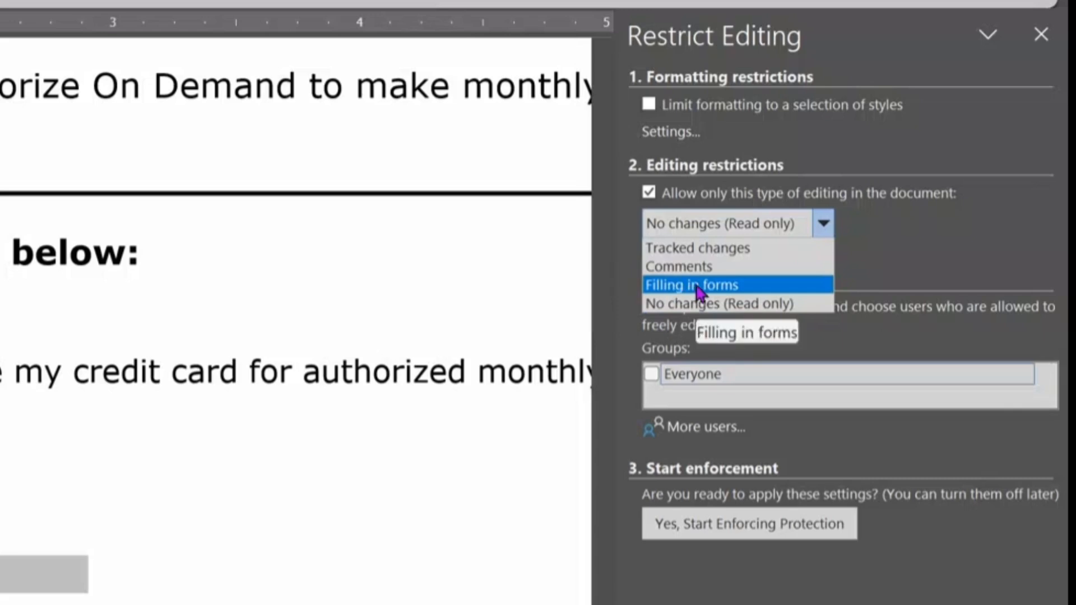
left_click(697, 285)
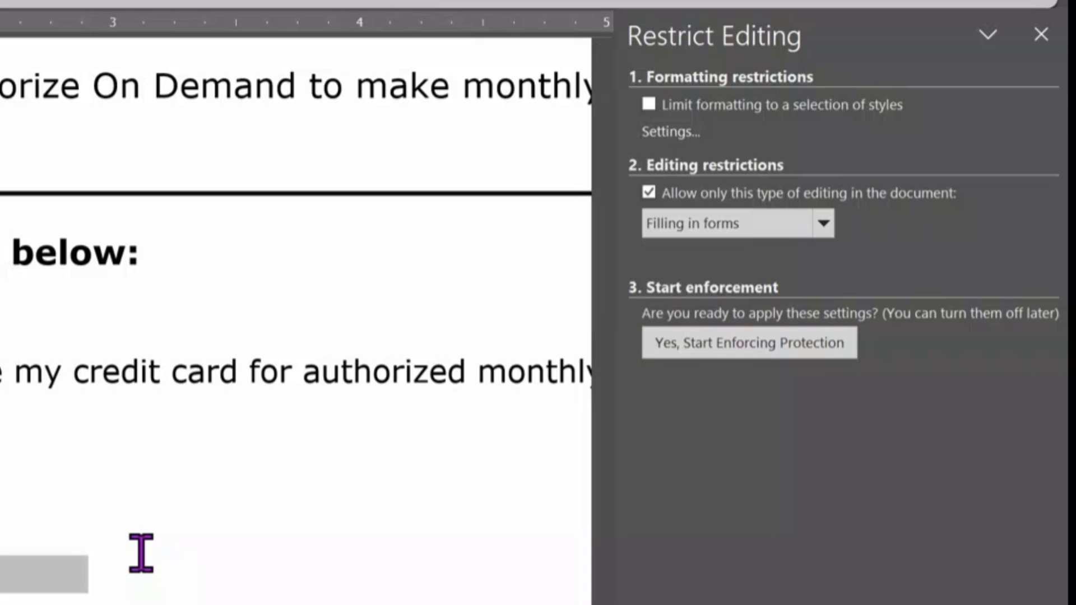
Step: Start enforcing protection with no password, then close the Restrict Editing pane
left_click(732, 346)
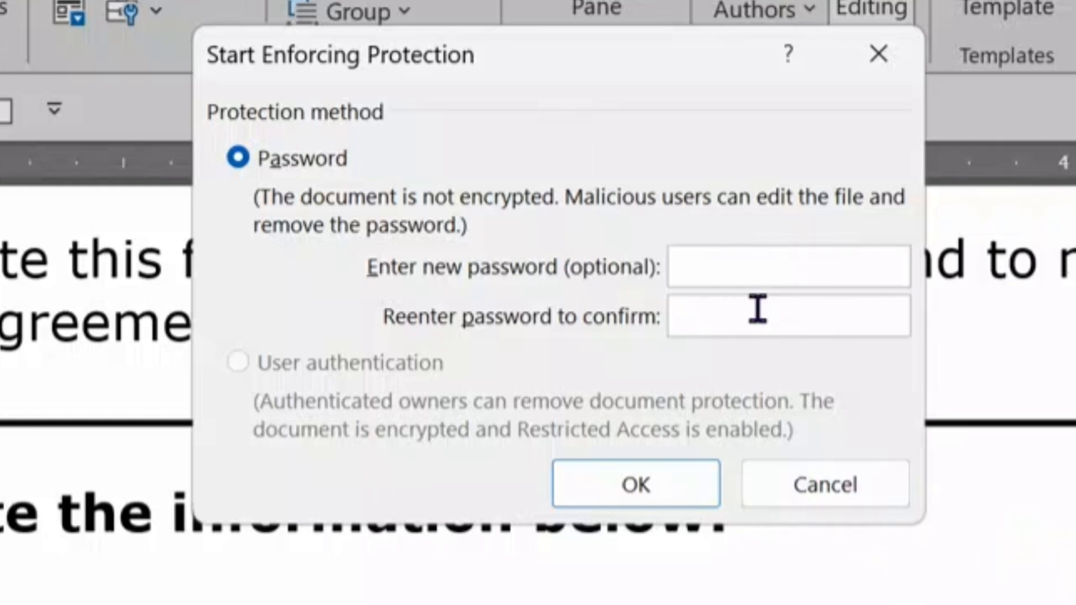
left_click(622, 493)
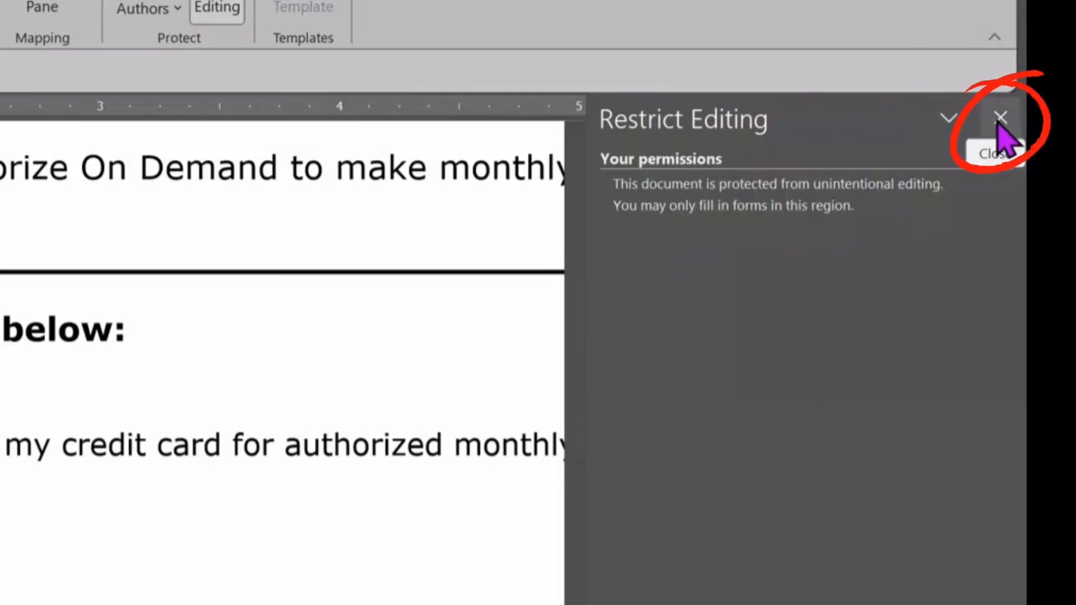
left_click(1000, 119)
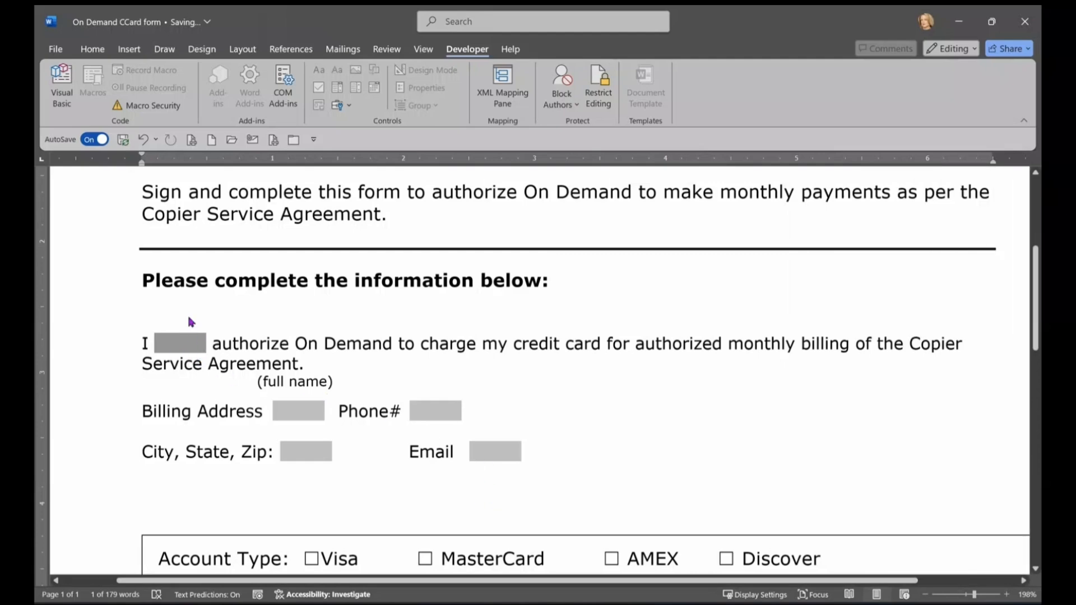
Step: Fill in sample full name, billing address and phone number fields
left_click(184, 350)
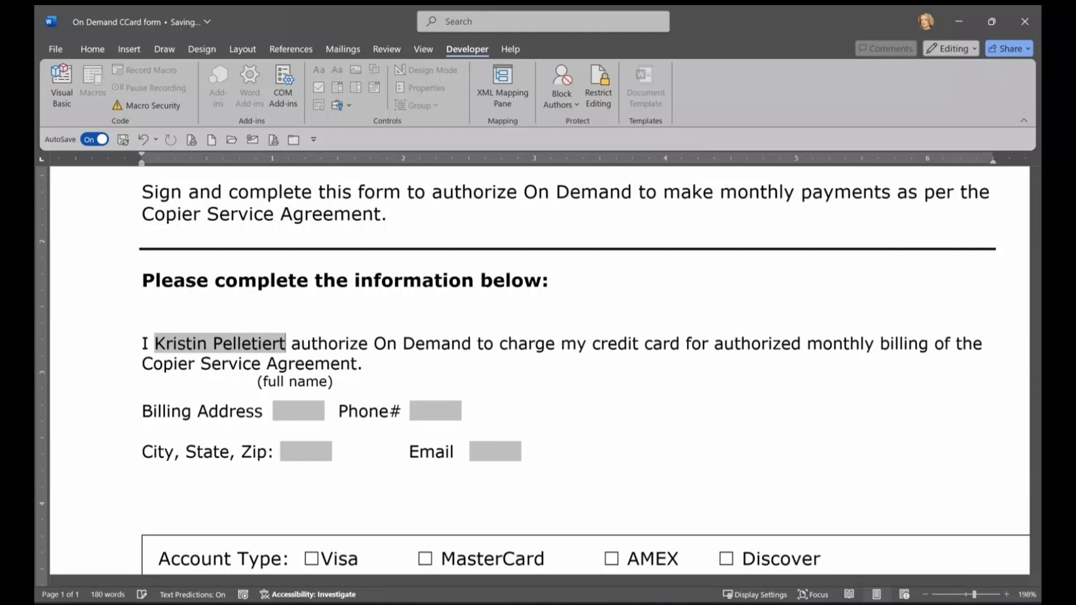
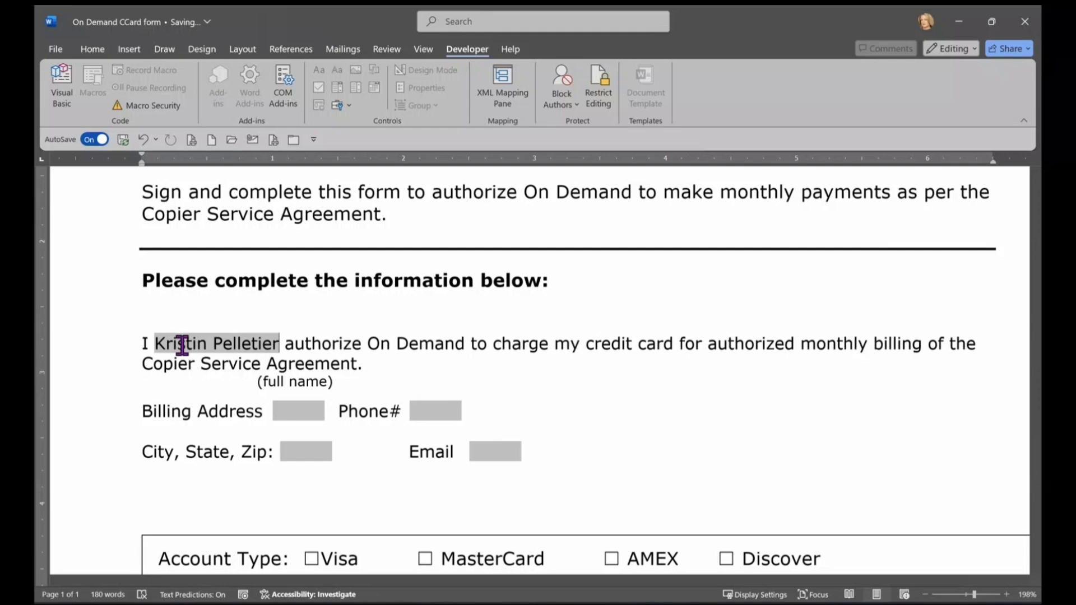
key("Tab")
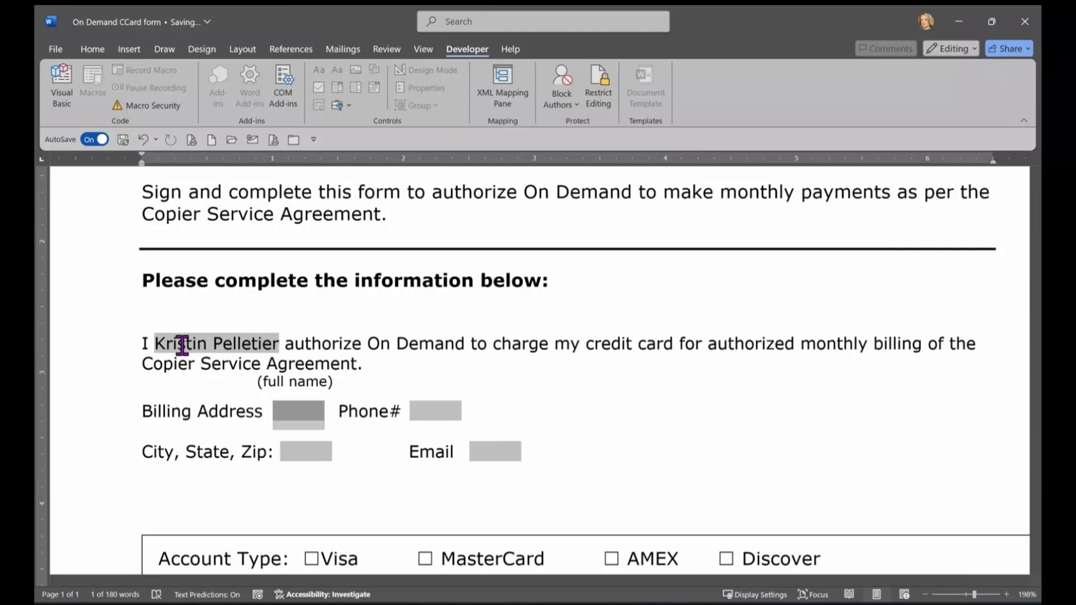
type("123 Main St")
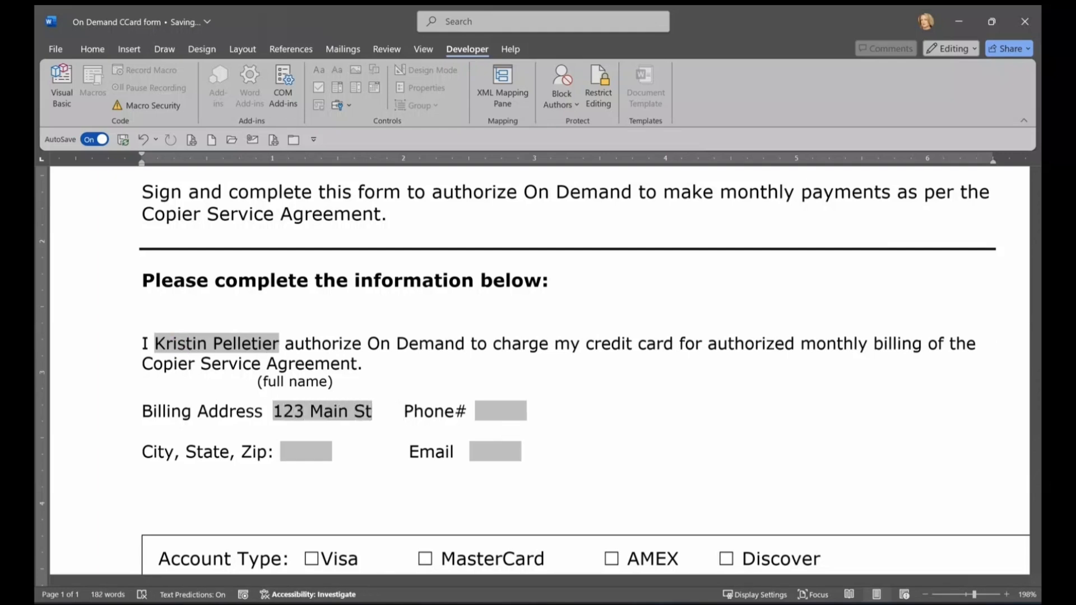
key("Tab")
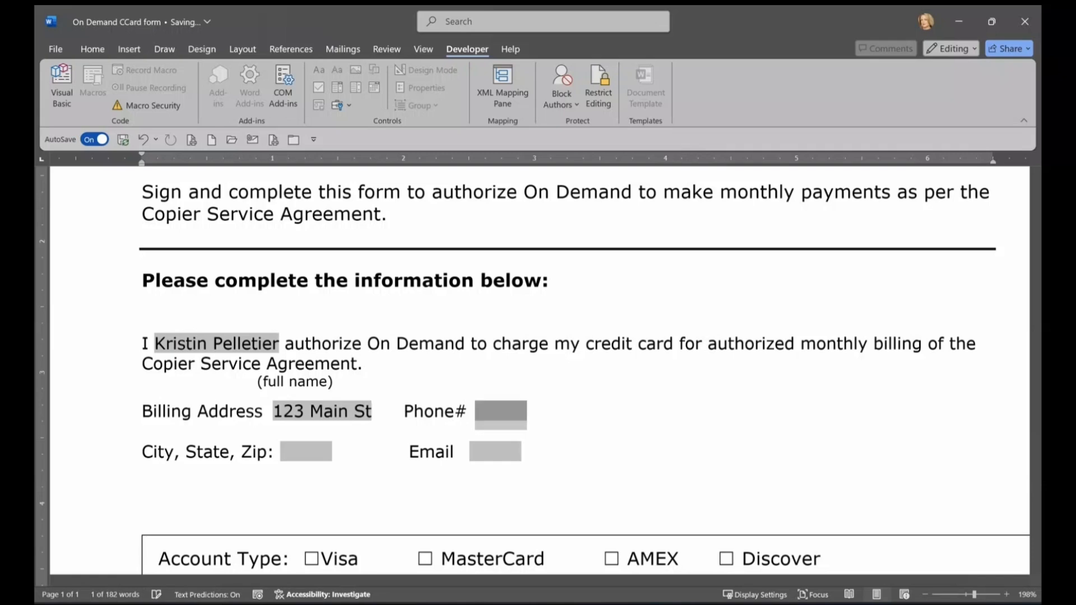
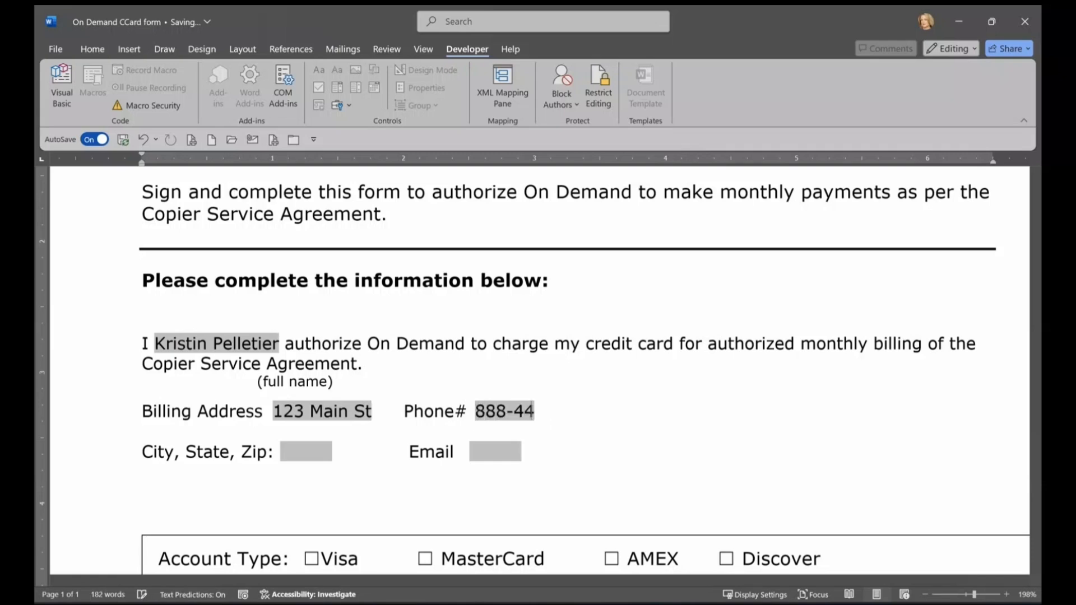
Step: Enter a sample city/state/zip and email address, correcting typos
key("Tab")
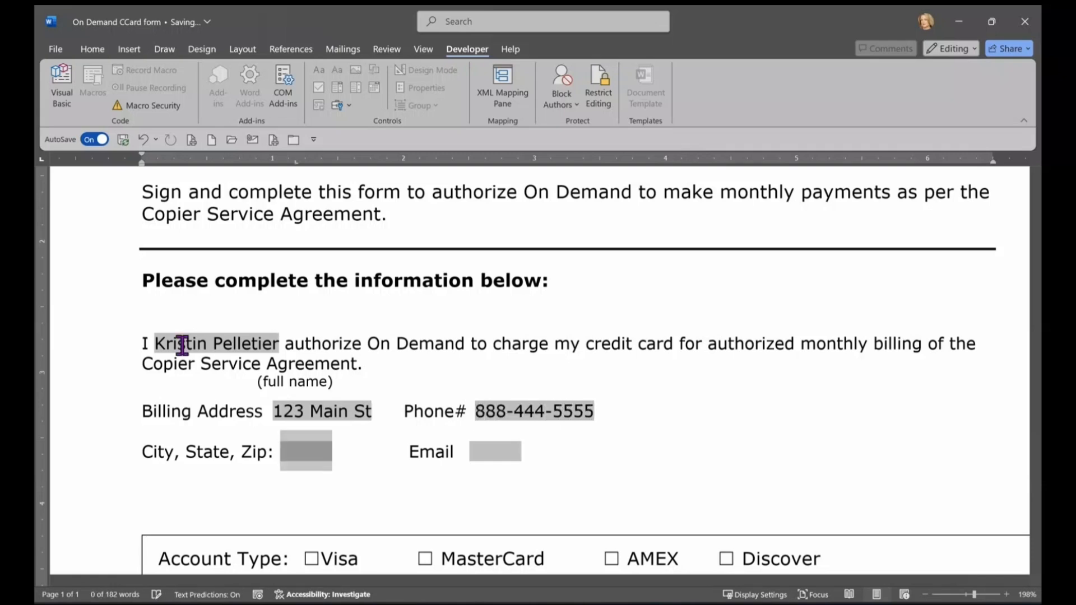
key("BackSpace")
key("BackSpace")
key("BackSpace")
key("BackSpace")
key("BackSpace")
key("BackSpace")
key("BackSpace")
key("BackSpace")
key("BackSpace")
key("BackSpace")
key("BackSpace")
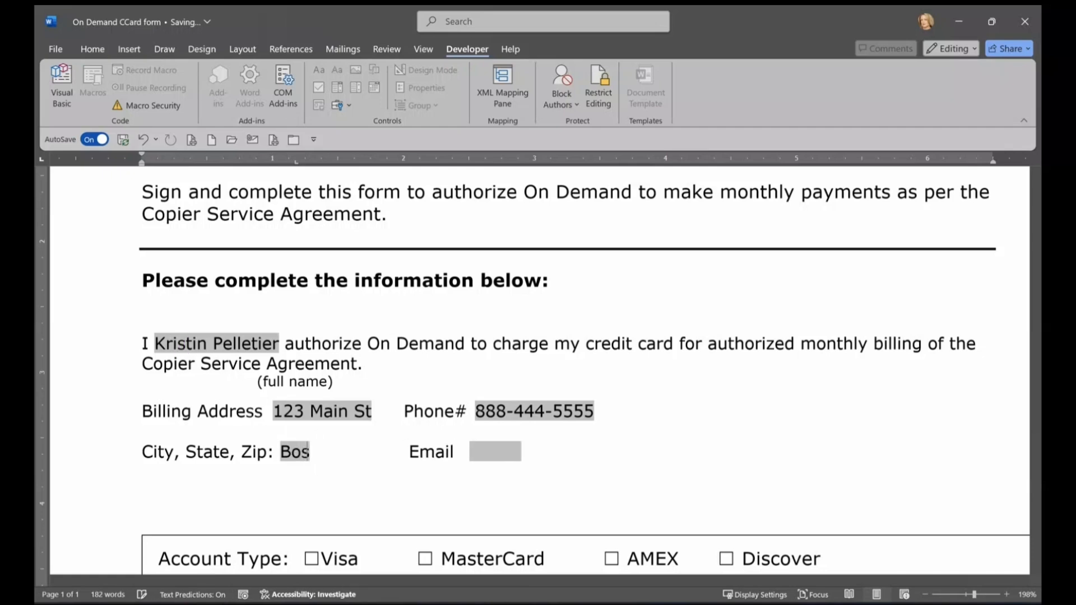
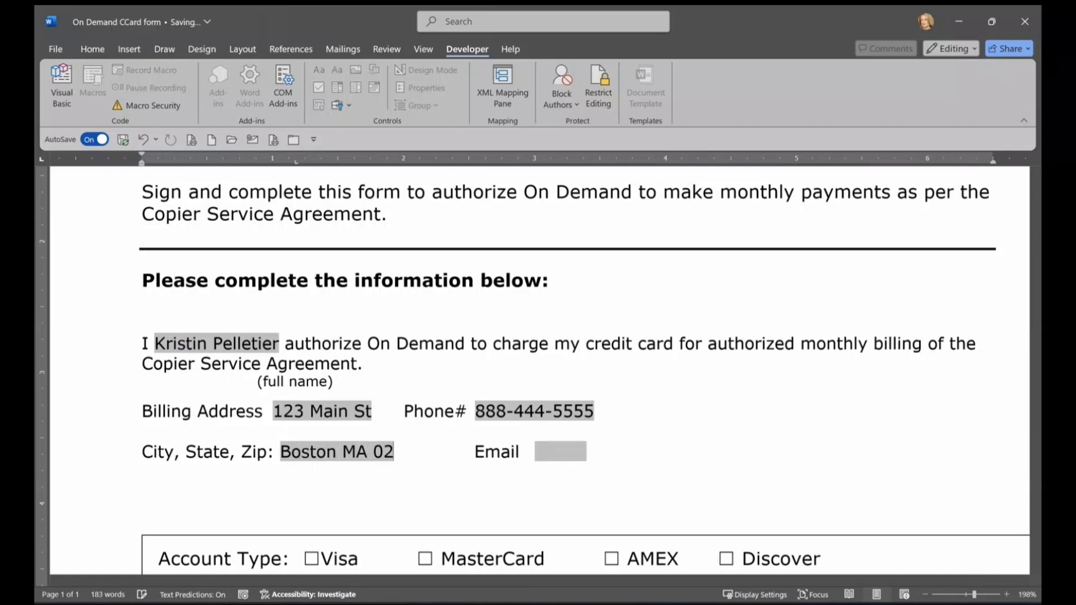
key("Tab")
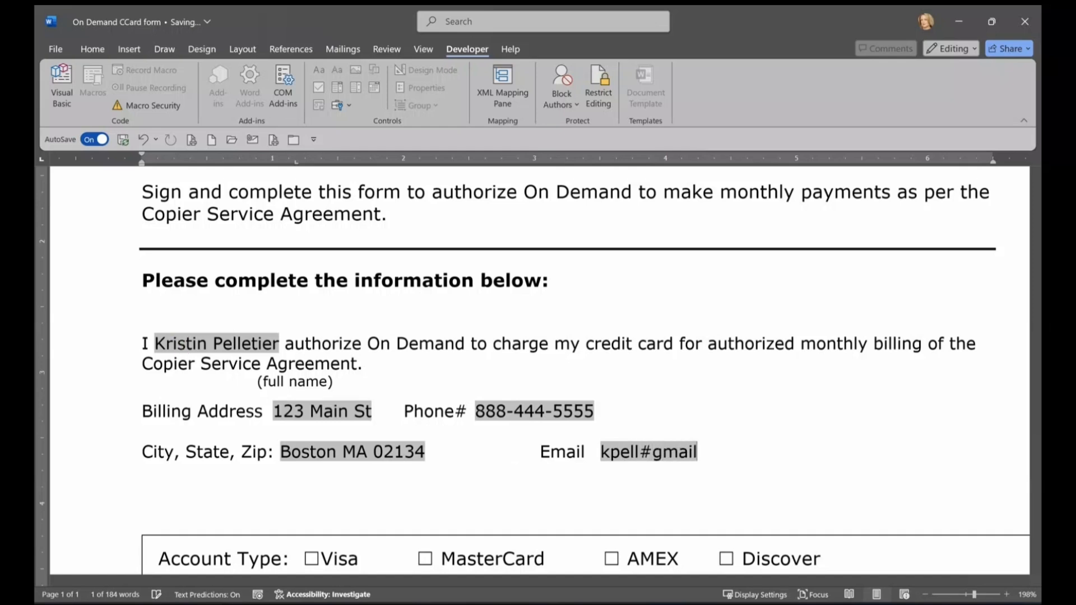
key("BackSpace")
key("BackSpace")
key("BackSpace")
key("BackSpace")
key("BackSpace")
key("BackSpace")
key("BackSpace")
key("BackSpace")
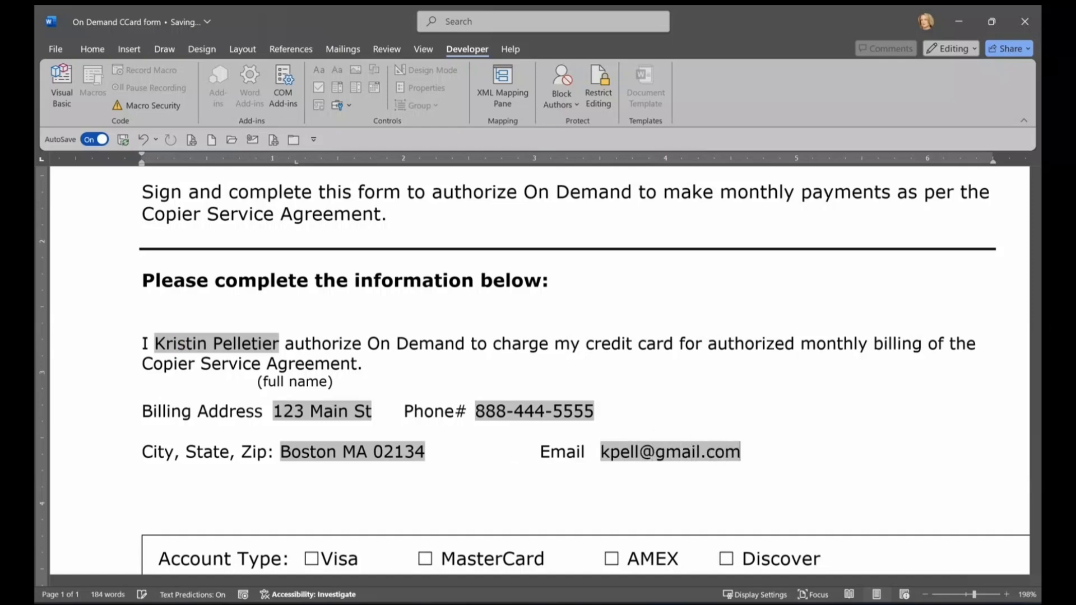
Step: Try to tick the MasterCard checkbox from the keyboard
key("Tab")
scroll(455, 359, "down", 3)
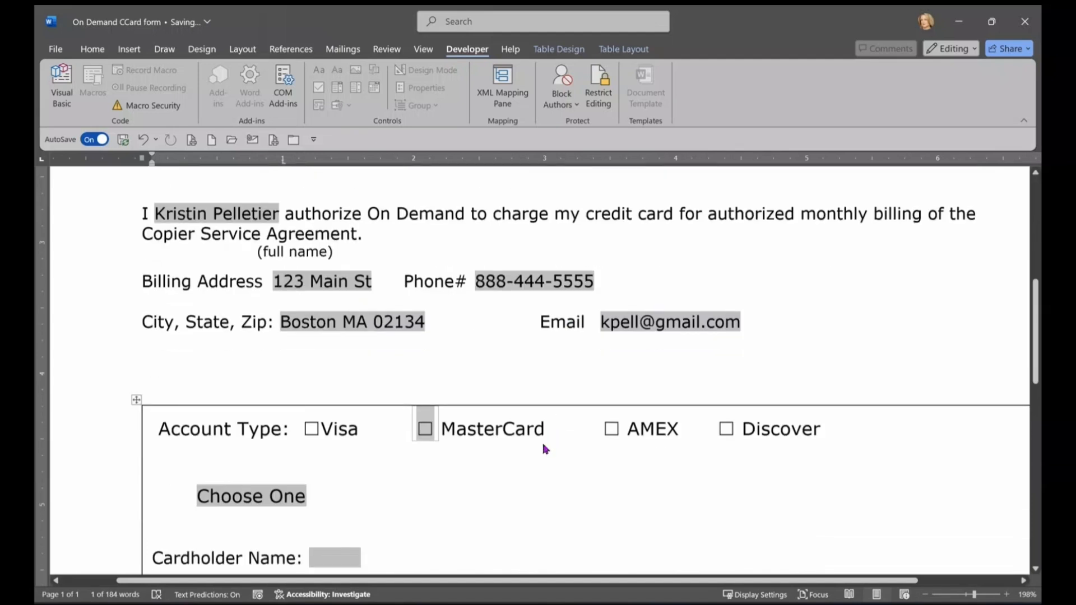
key("Return")
key("Tab")
key("x")
scroll(617, 510, "down", 3)
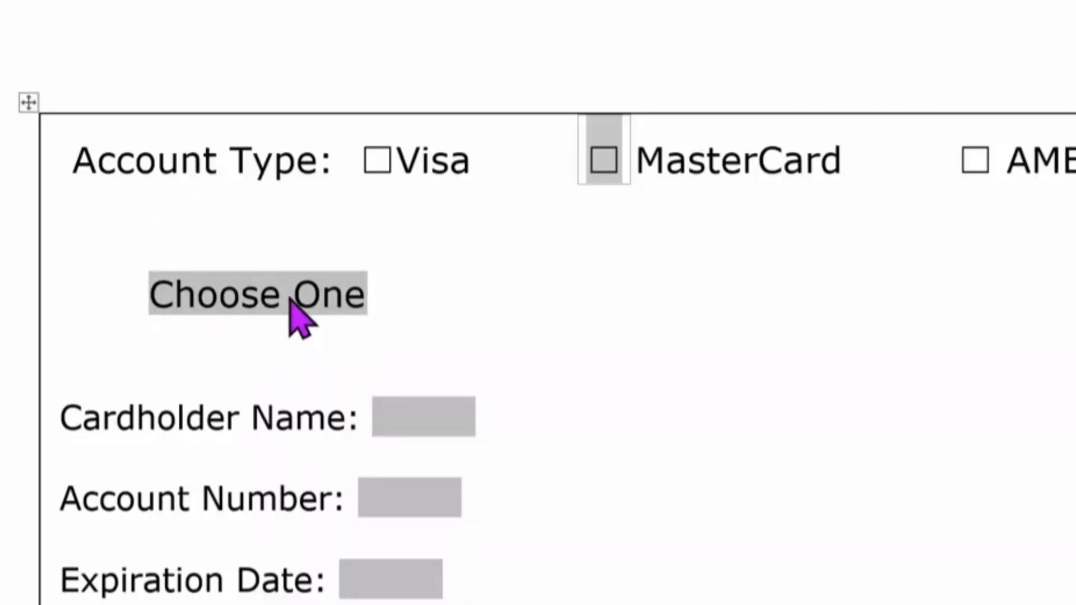
Step: Choose Amex under Account Type and step through the Cardholder Name, Account Number, Expiration Date and CVV2 fields
left_click(250, 292)
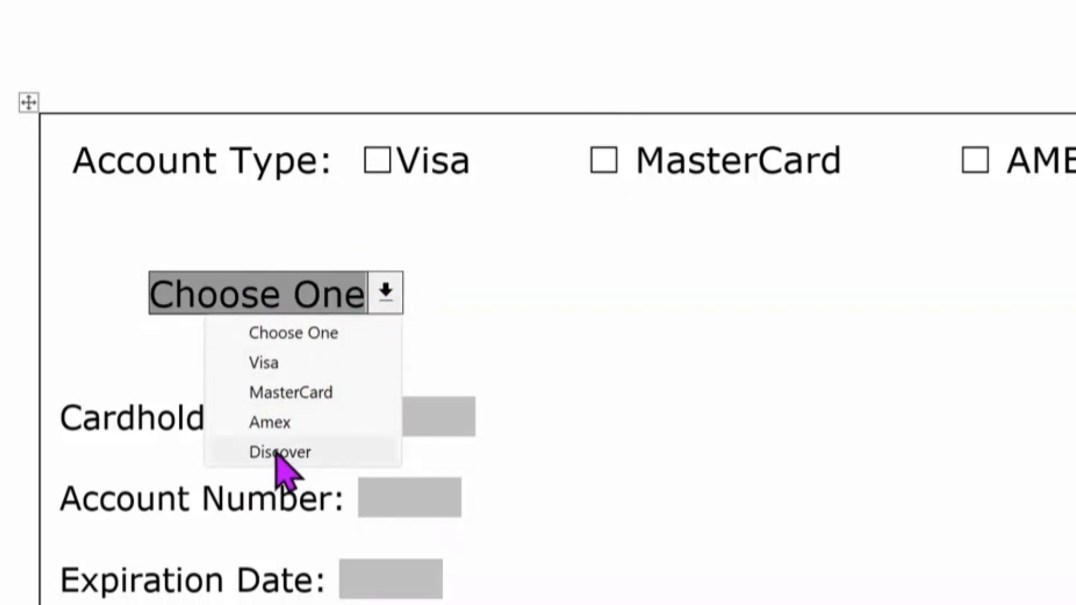
left_click(275, 422)
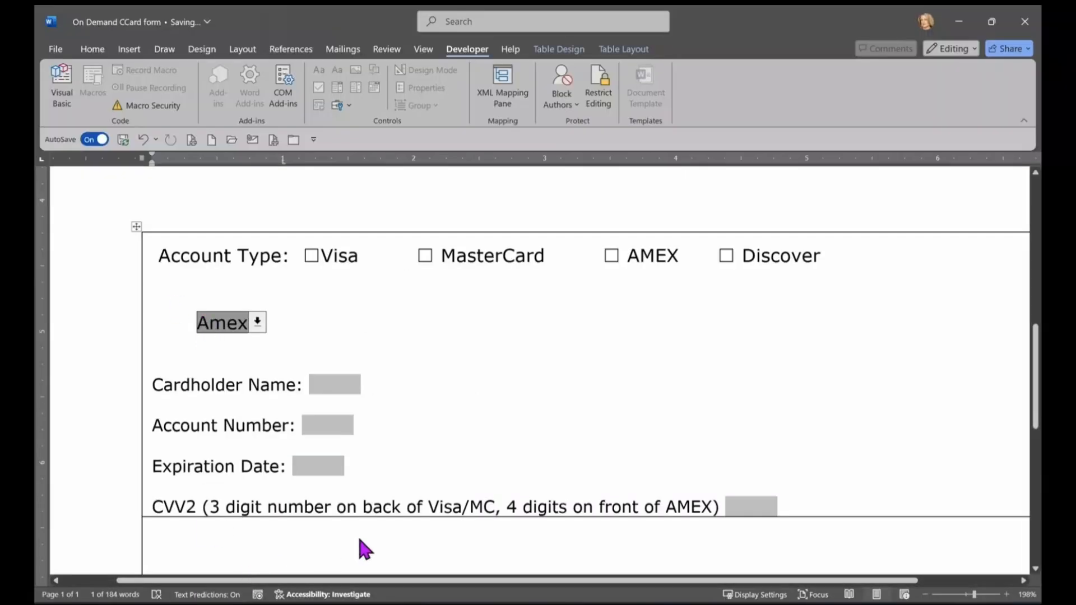
key("Tab")
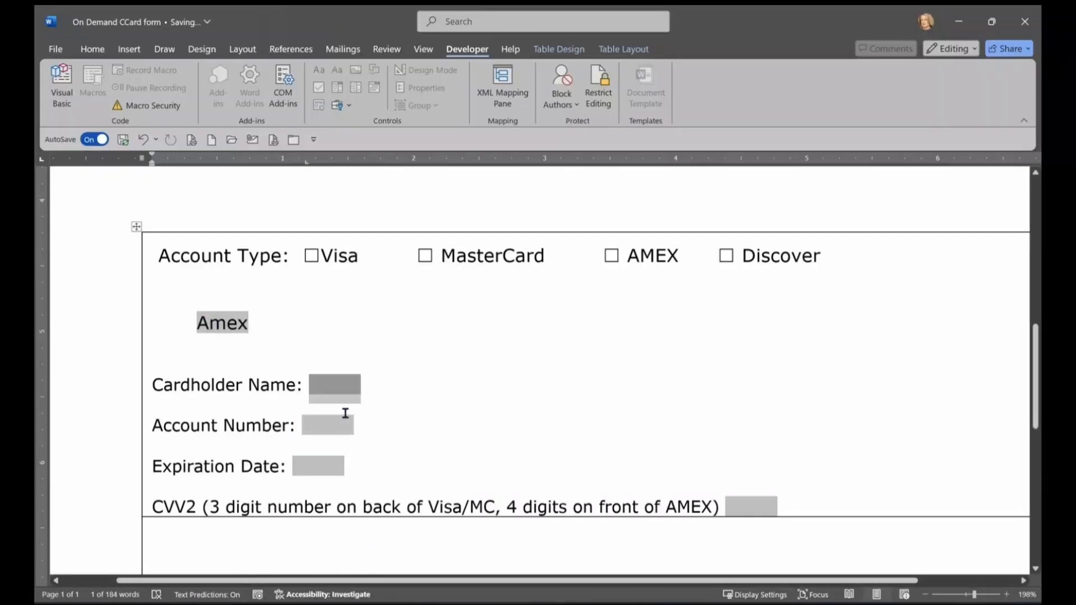
left_click(334, 441)
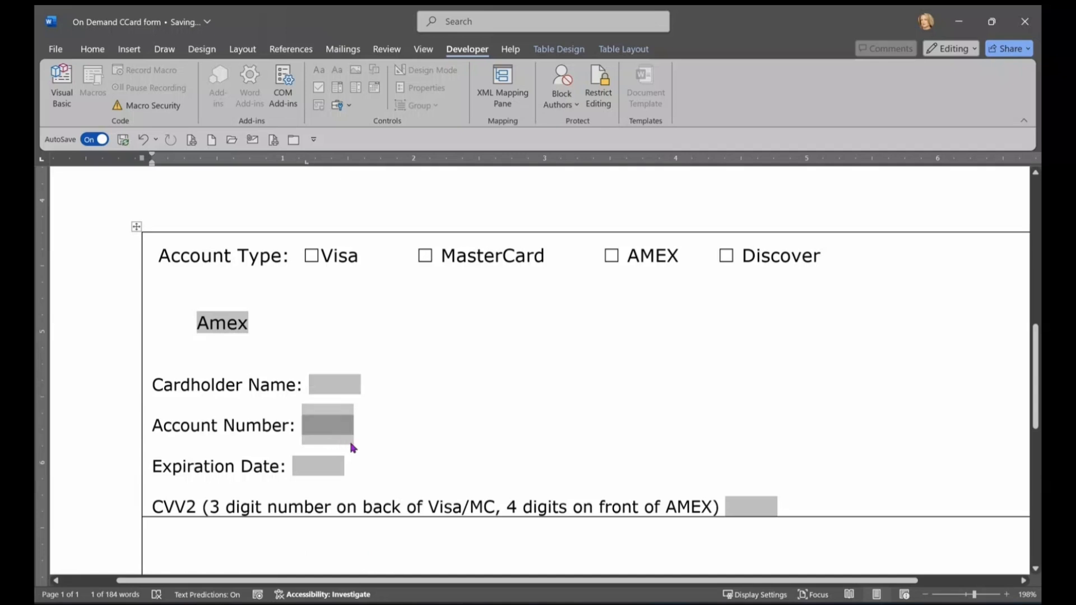
key("Tab")
key("Tab")
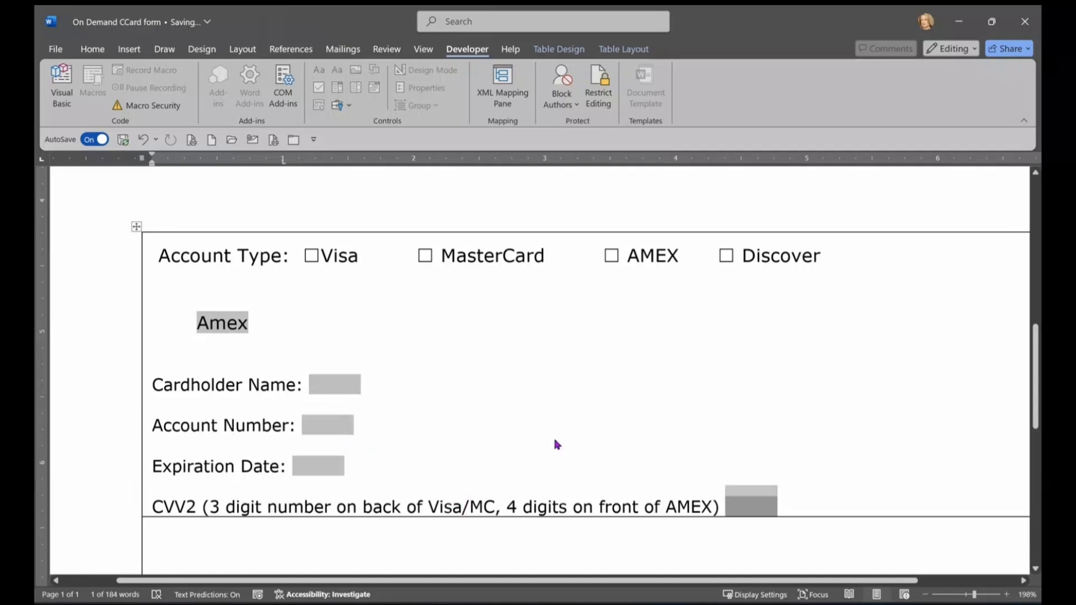
key("Tab")
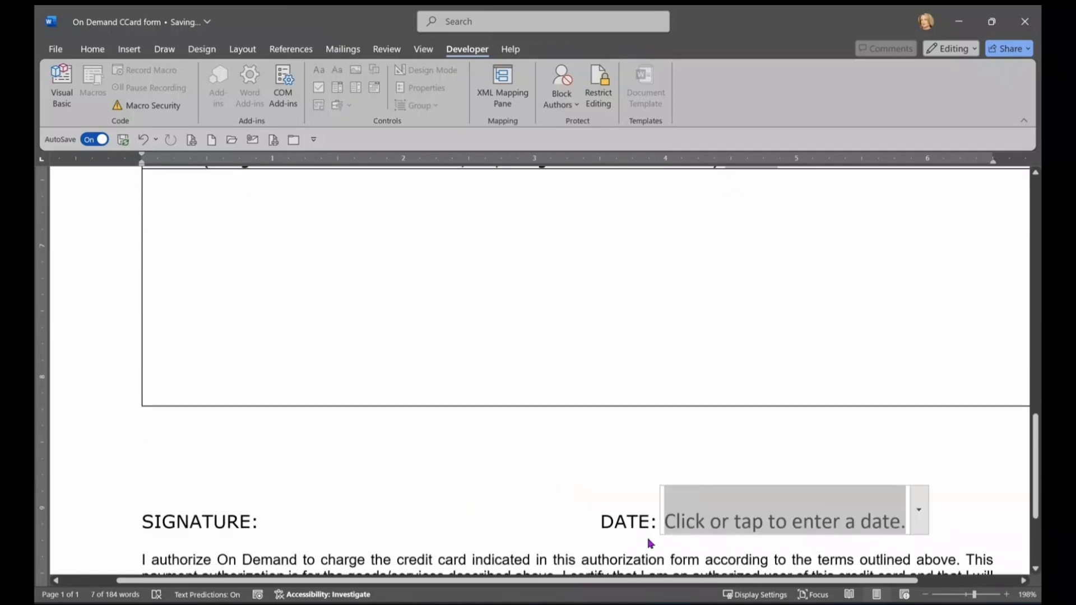
scroll(756, 370, "up", 2)
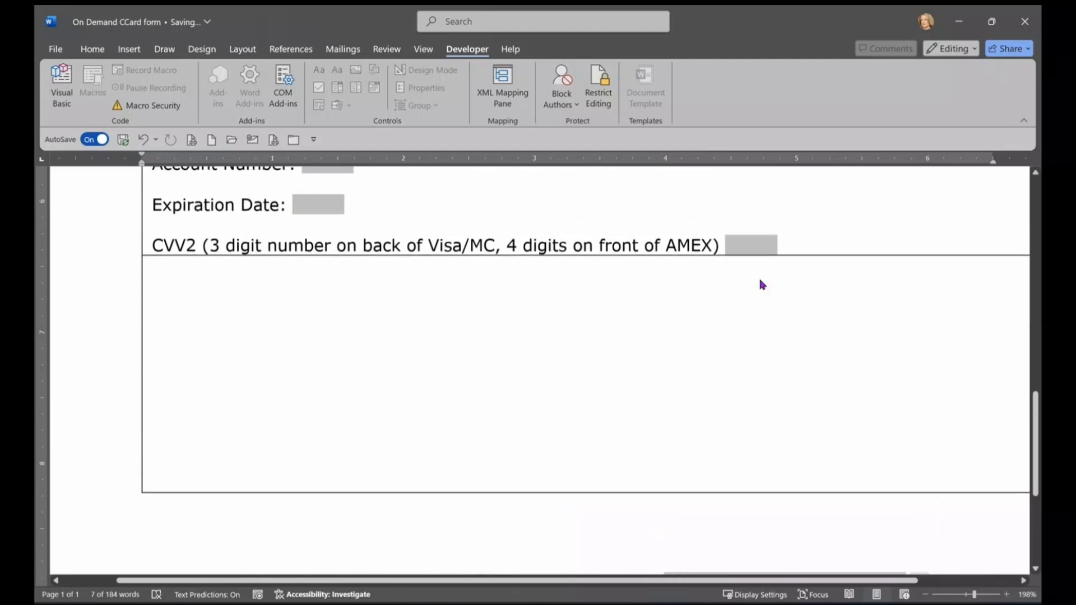
scroll(639, 399, "down", 6)
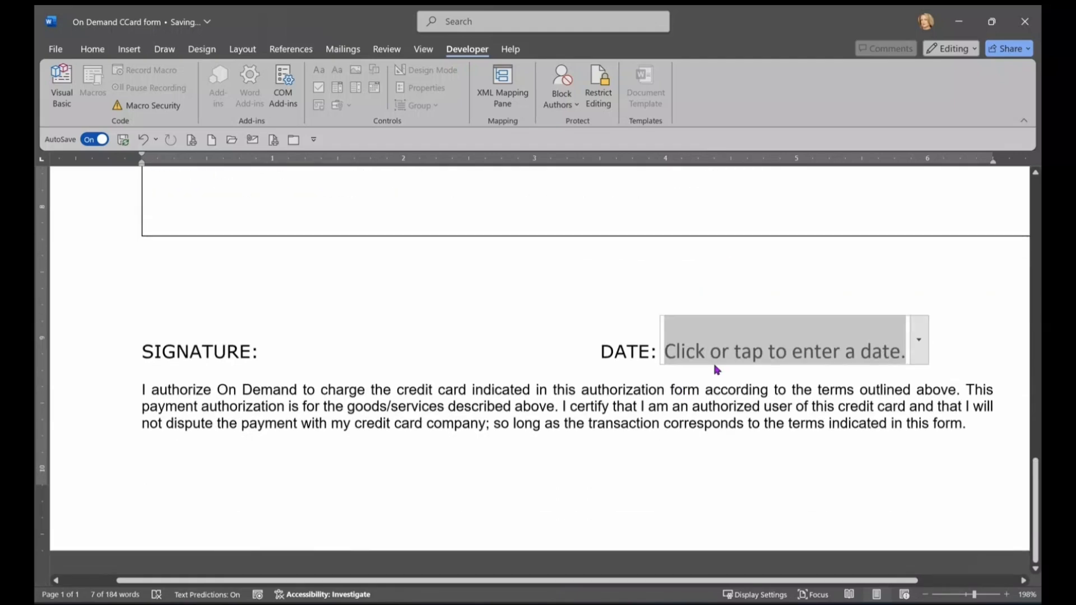
Step: Pick September 3 (9/3/2024) in the DATE field's calendar
left_click(920, 345)
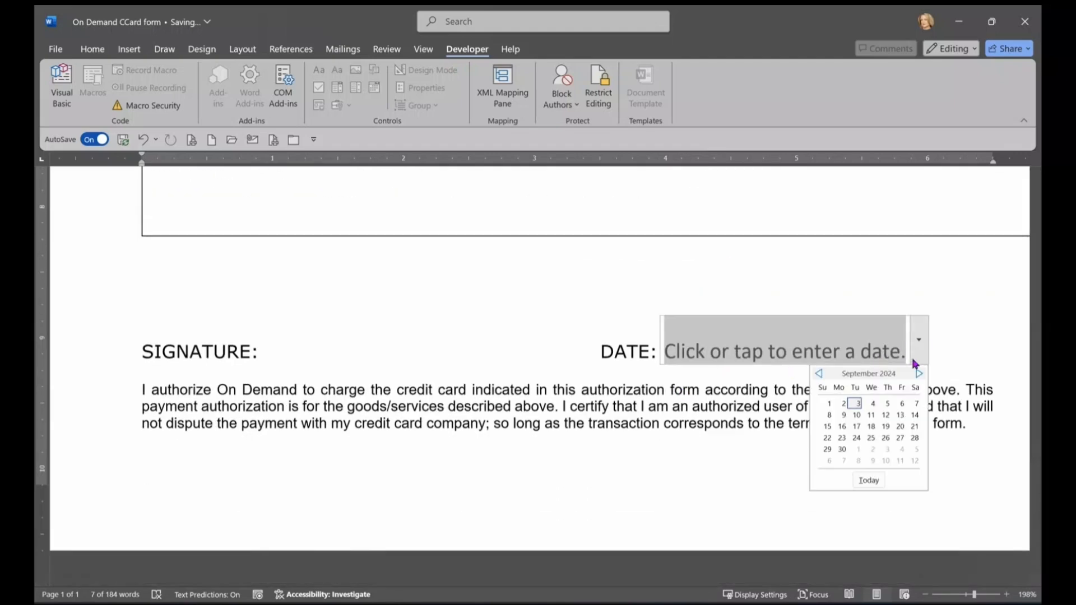
left_click(856, 403)
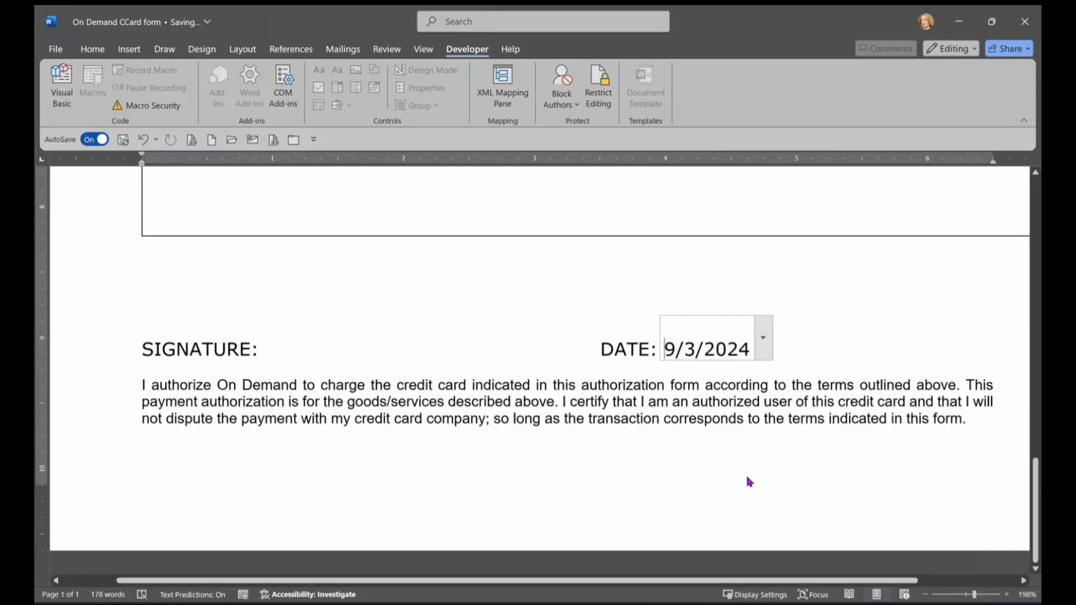
scroll(739, 449, "up", 4)
scroll(812, 481, "up", 8)
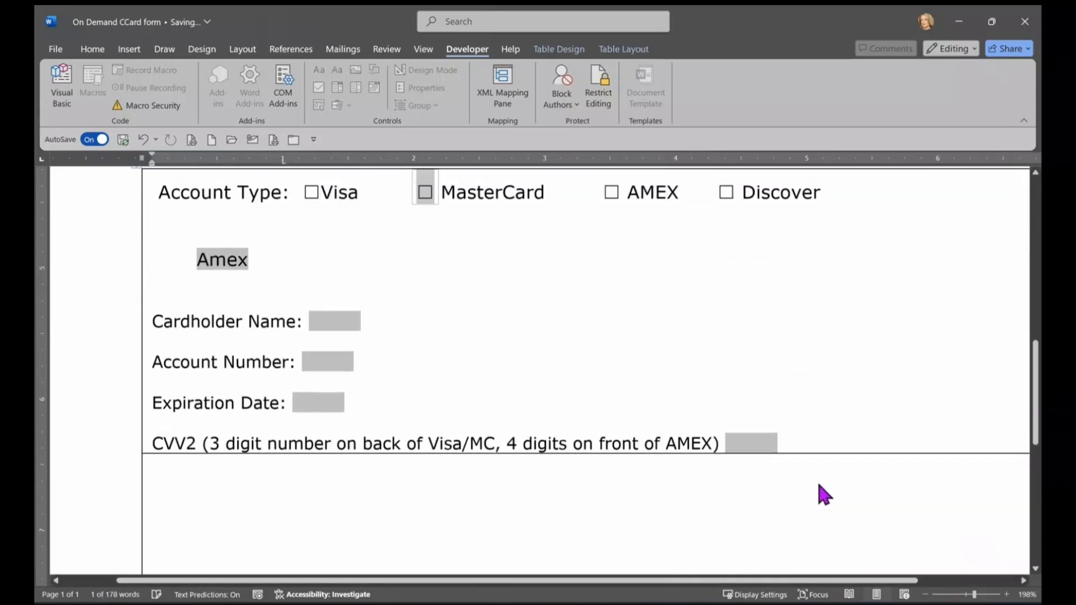
scroll(850, 479, "up", 3)
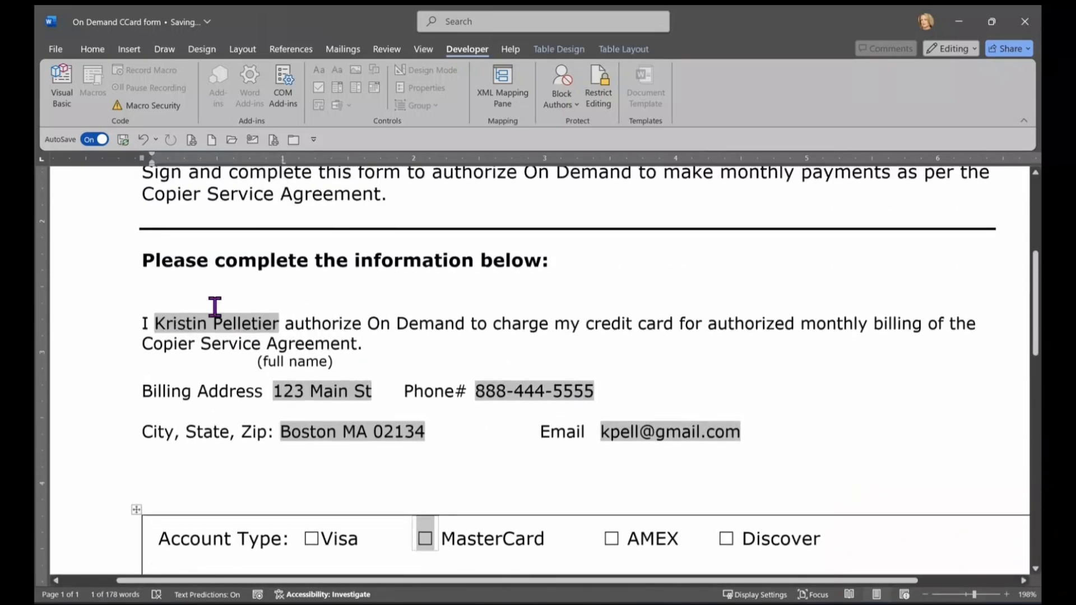
Step: Confirm locked text can't be edited and tab through the fill-in fields to the checkboxes
left_click(749, 410)
scroll(791, 430, "down", 4)
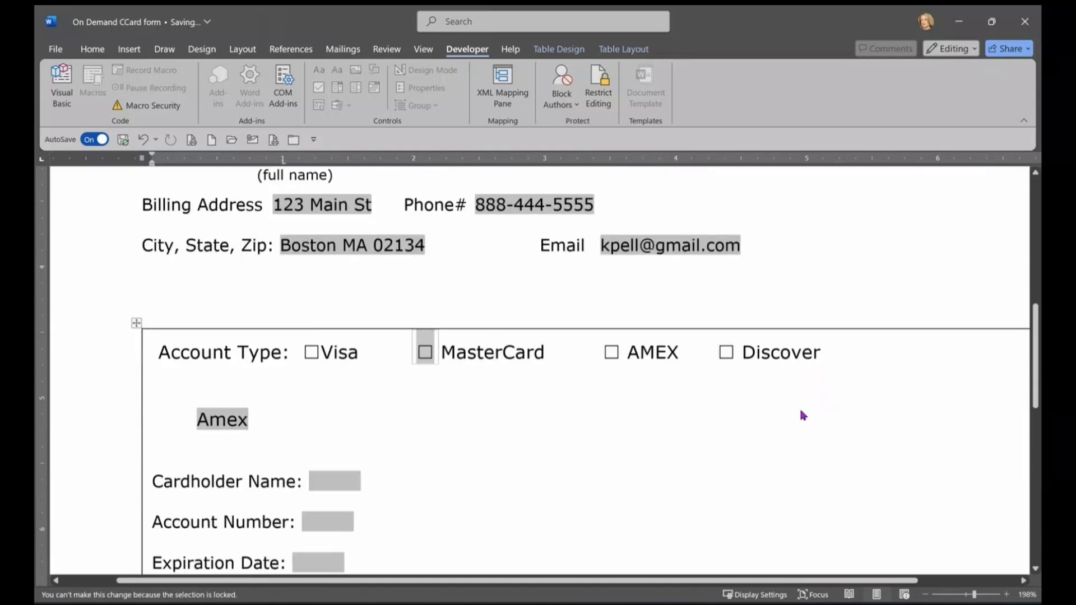
scroll(801, 415, "up", 5)
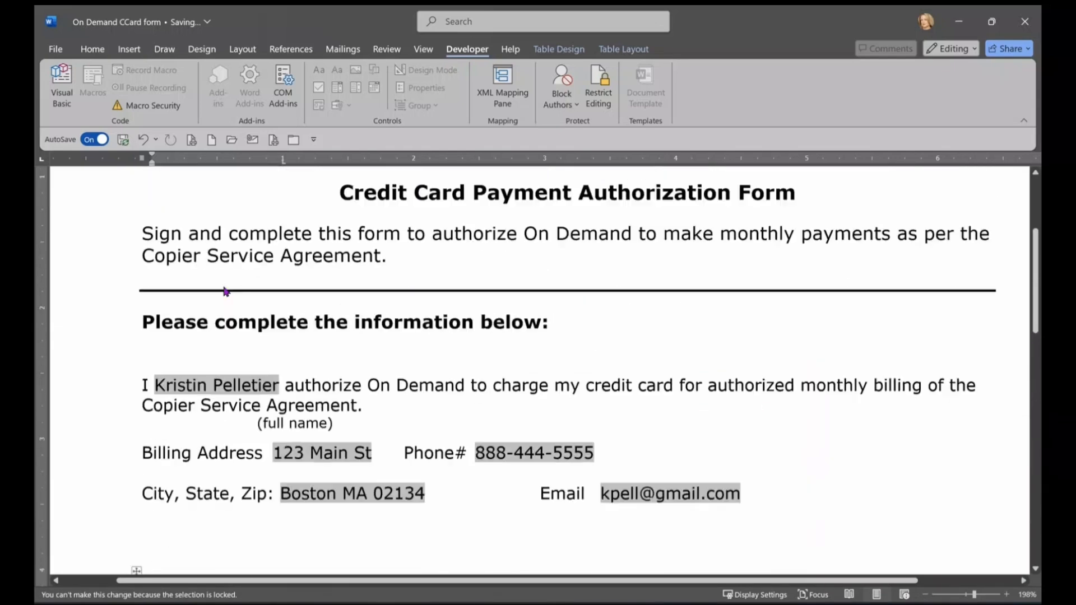
left_click(181, 415)
key("Tab")
key("Tab")
key("Tab")
key("Tab")
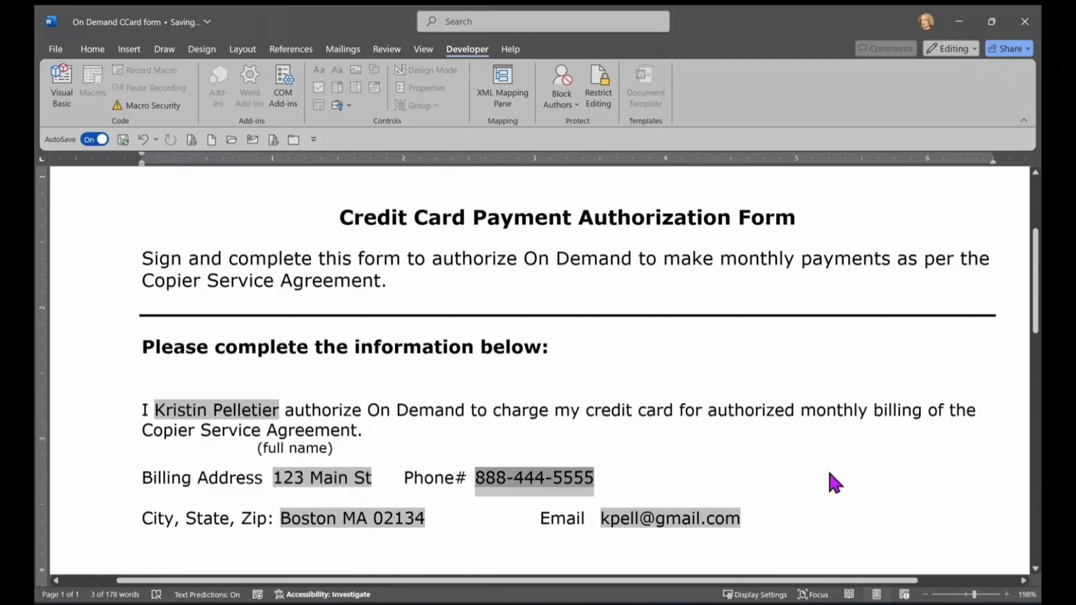
scroll(885, 465, "down", 5)
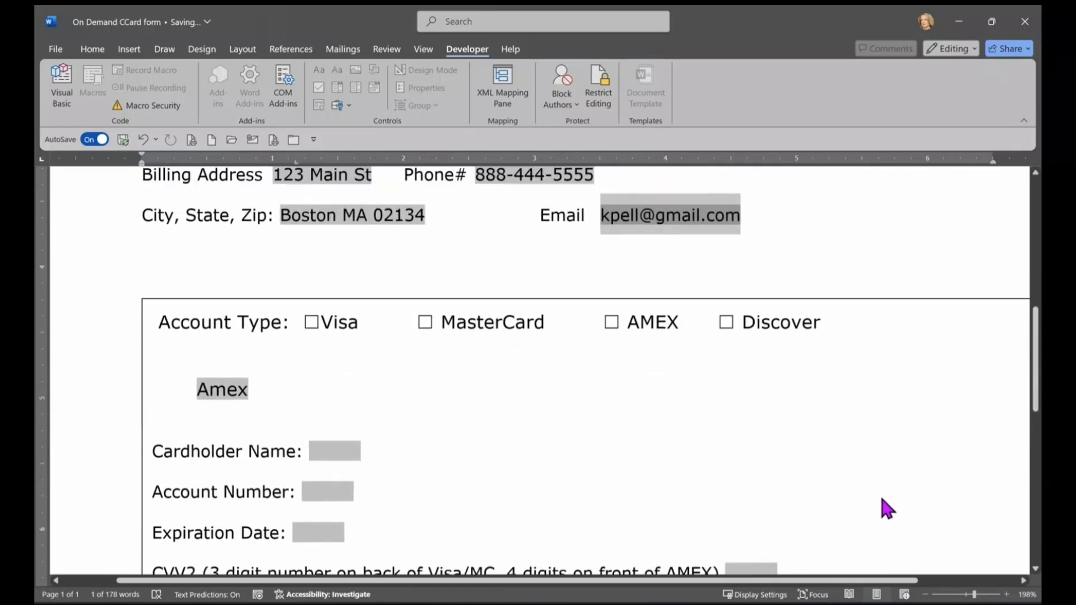
key("Tab")
key("Tab")
key("space")
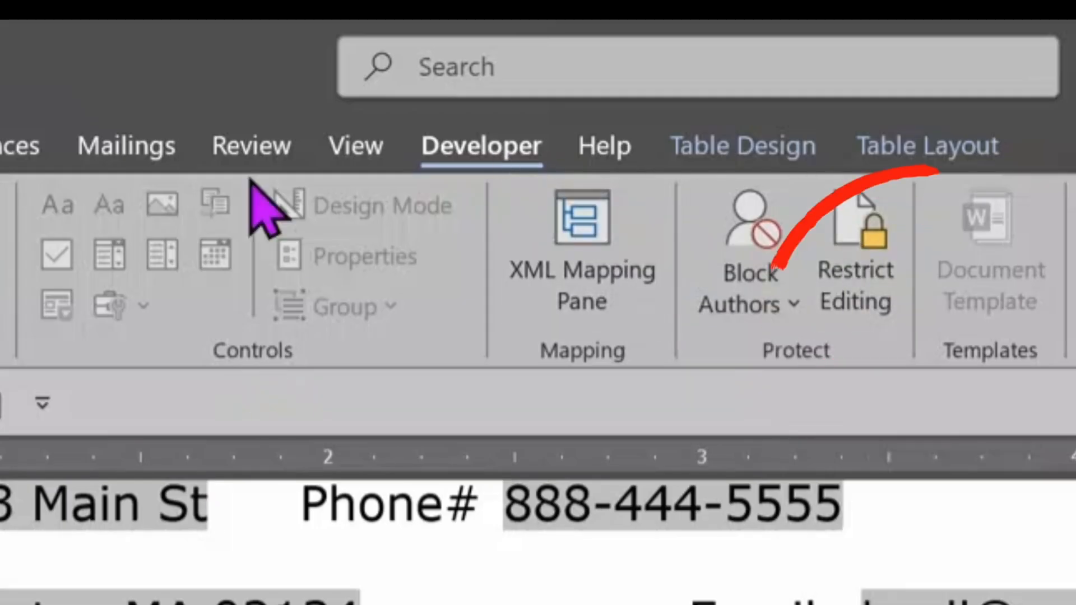
Step: Stop Protection from the Review tab's Restrict Editing pane
left_click(249, 140)
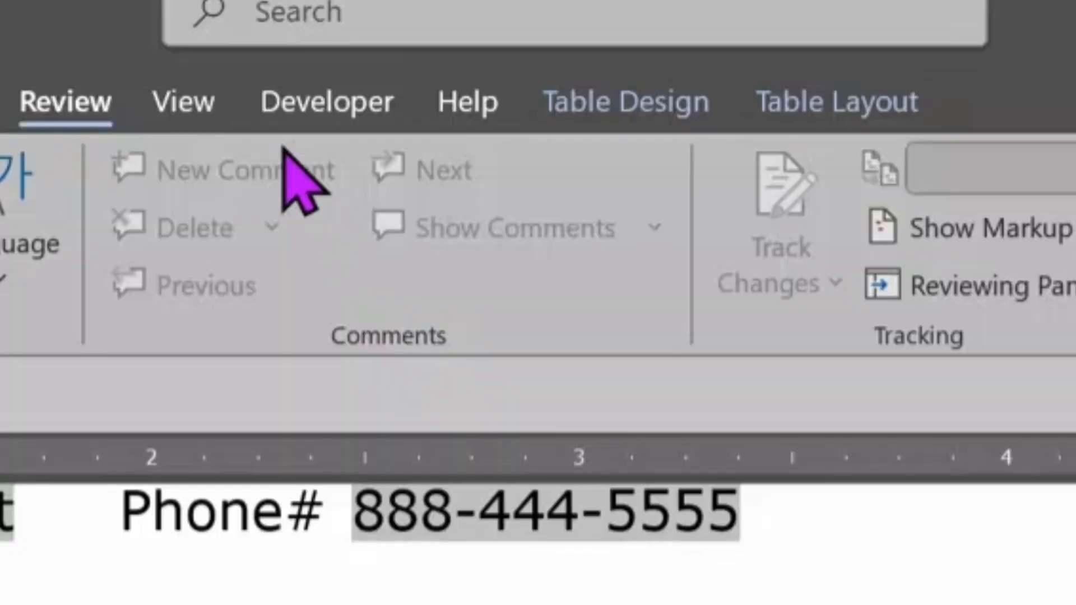
left_click(322, 106)
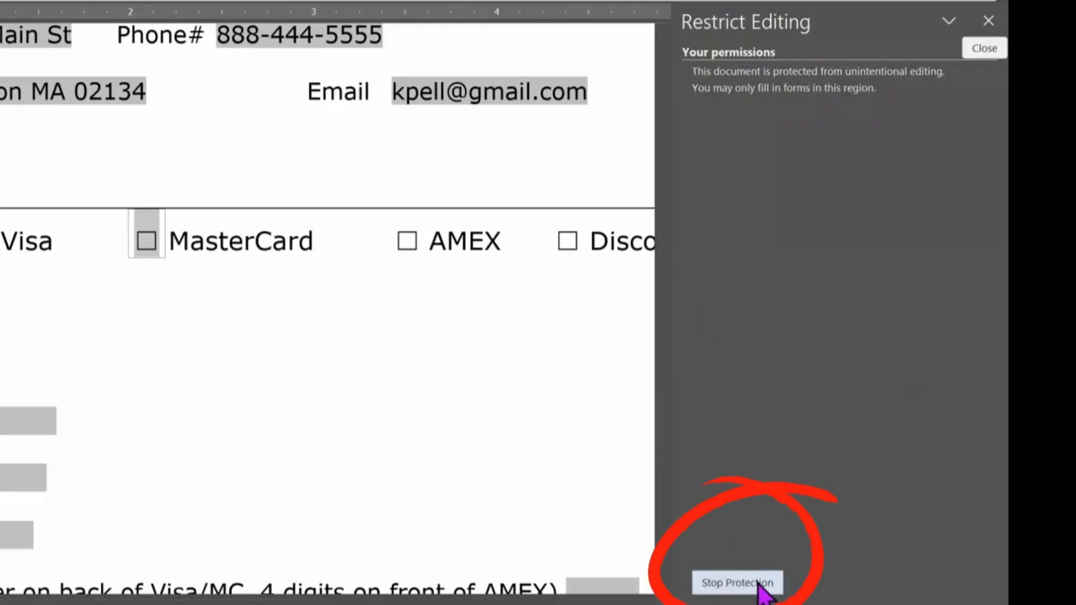
left_click(862, 567)
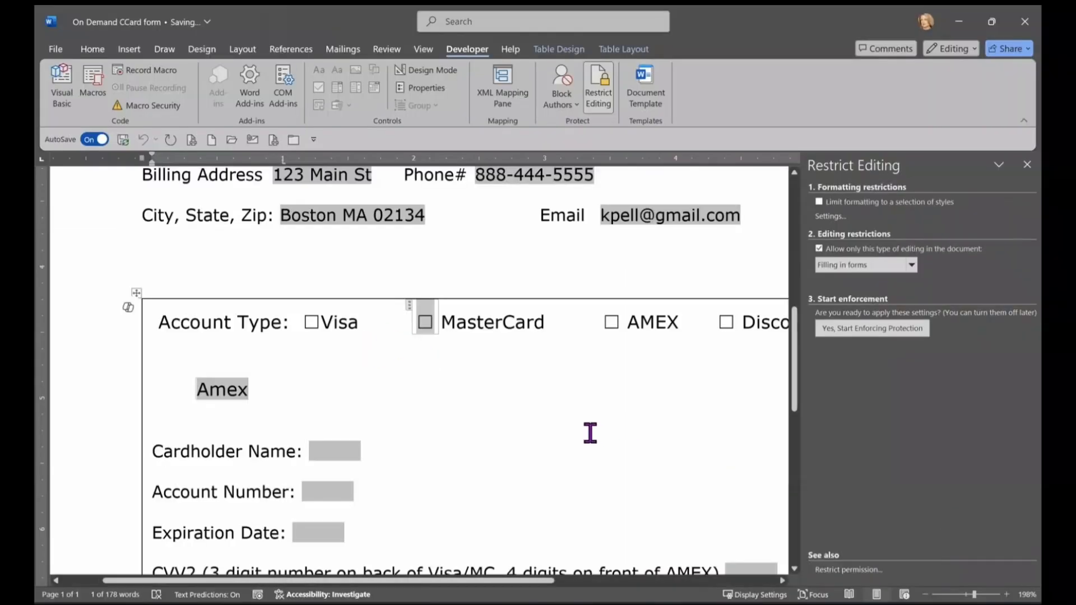
Step: Replace the sample name and contact entries with empty pasted legacy text fields
scroll(648, 456, "up", 5)
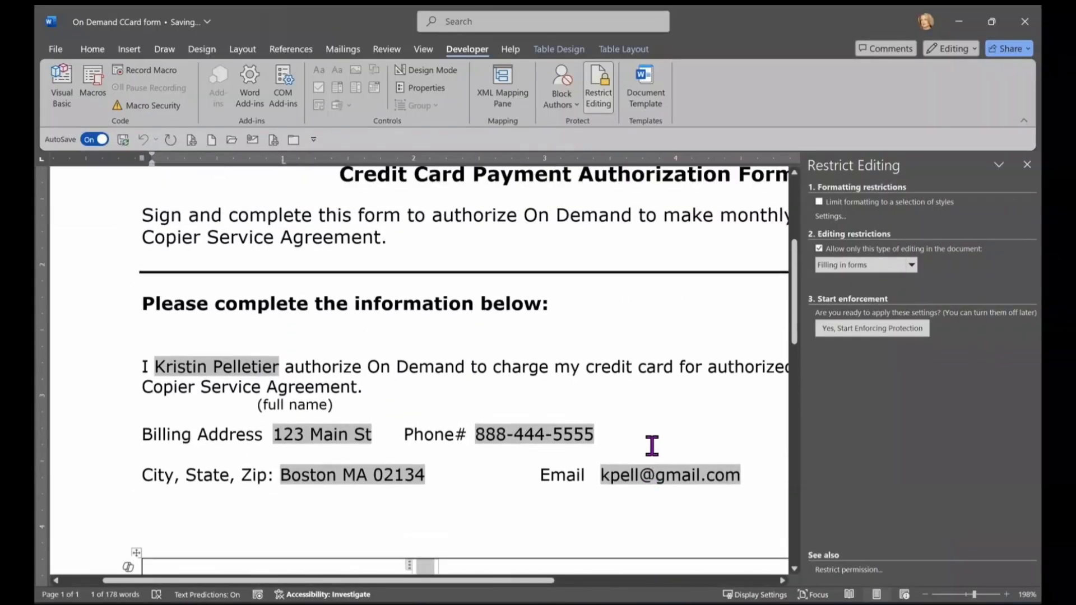
left_click(269, 376)
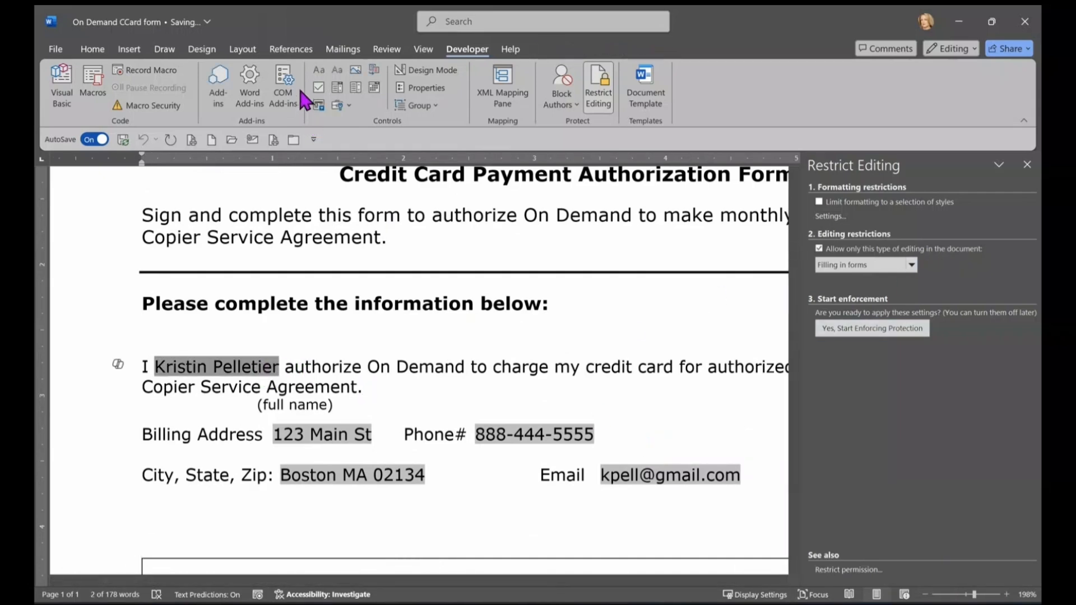
key("ctrl+v")
left_click_drag(343, 430, 267, 431)
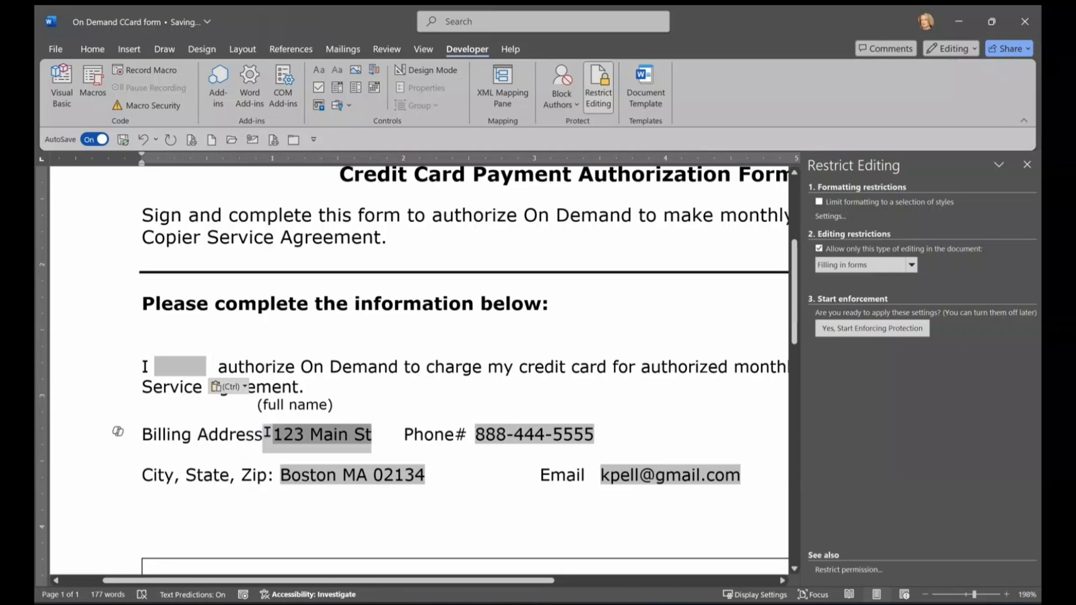
key("ctrl+v")
scroll(286, 252, "down", 5)
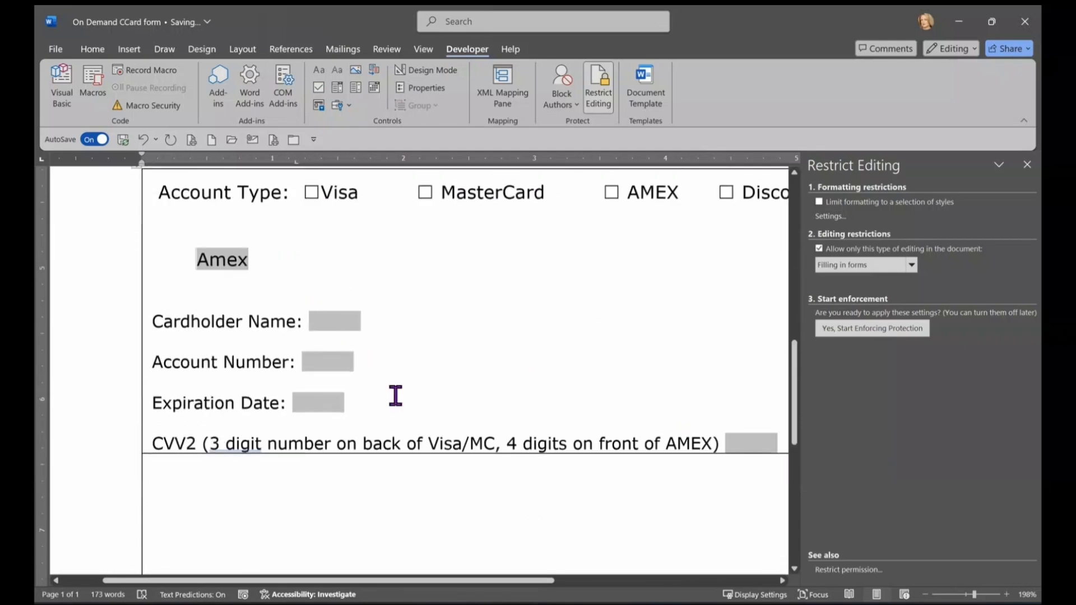
scroll(680, 470, "down", 6)
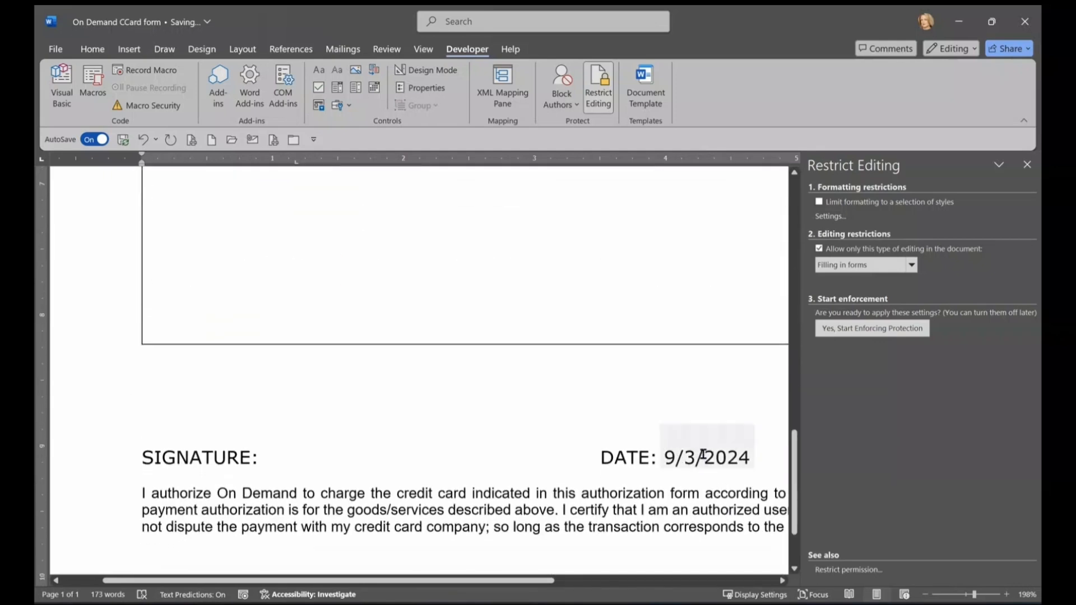
Step: Delete the filled 9/3/2024 DATE entry, retype the colon and insert a new empty date picker
left_click(703, 458)
left_click(764, 448)
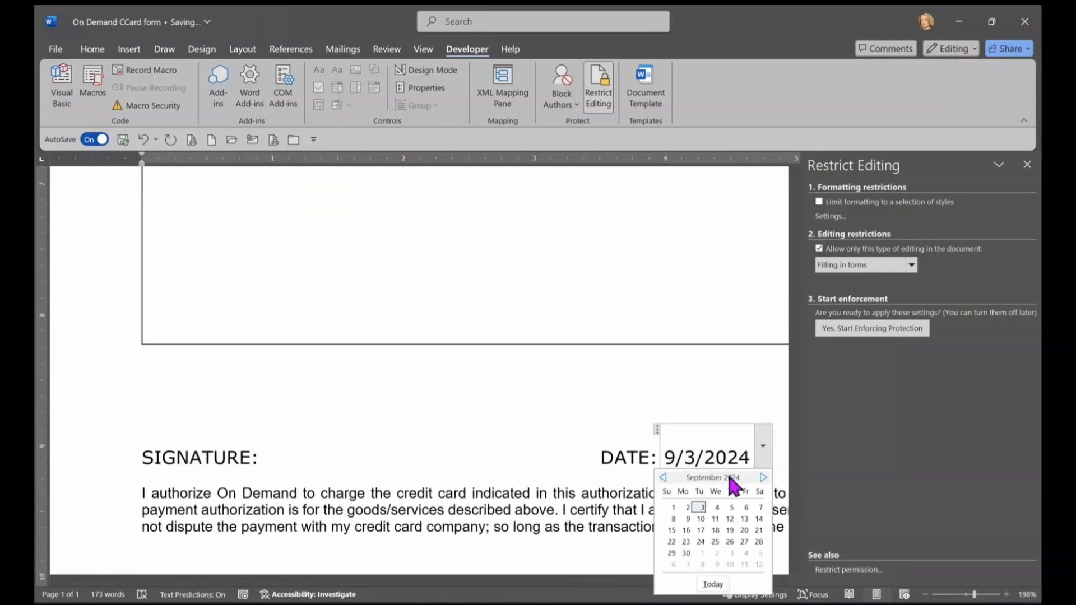
left_click(713, 584)
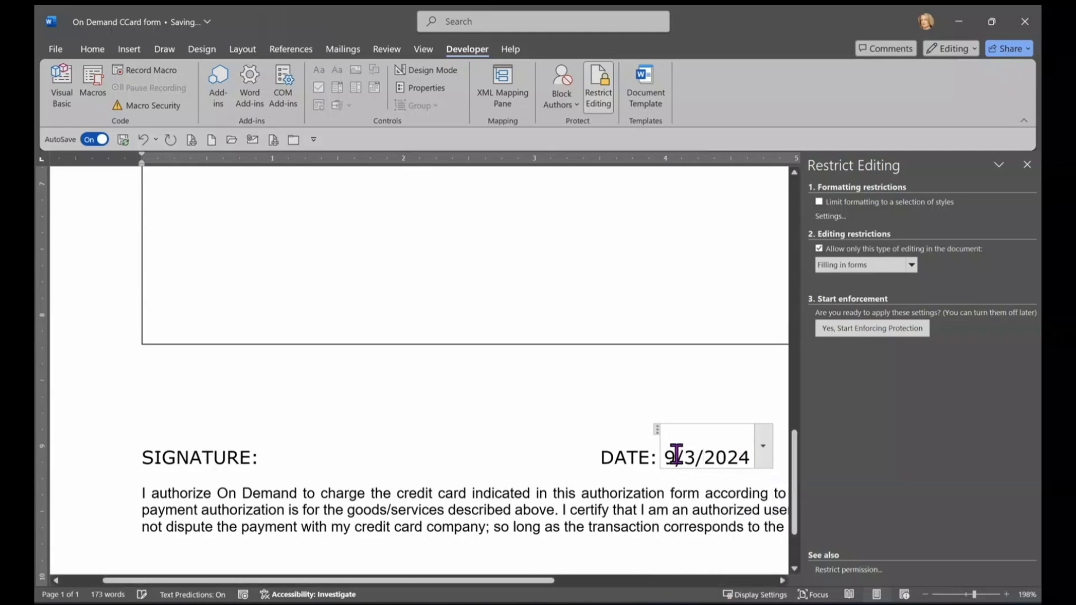
left_click_drag(743, 453, 653, 458)
key("Delete")
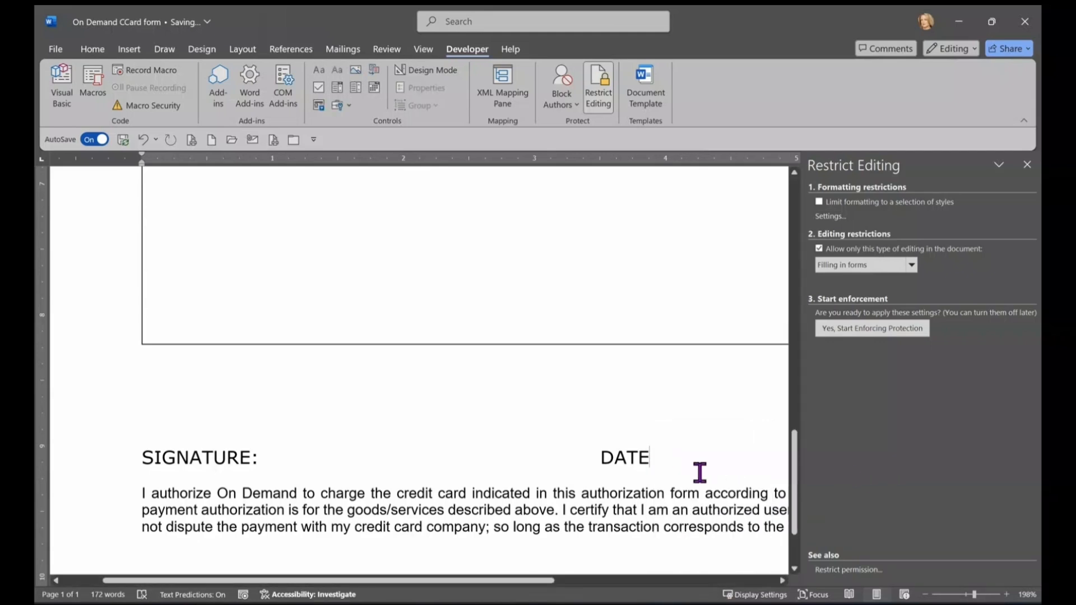
type(":")
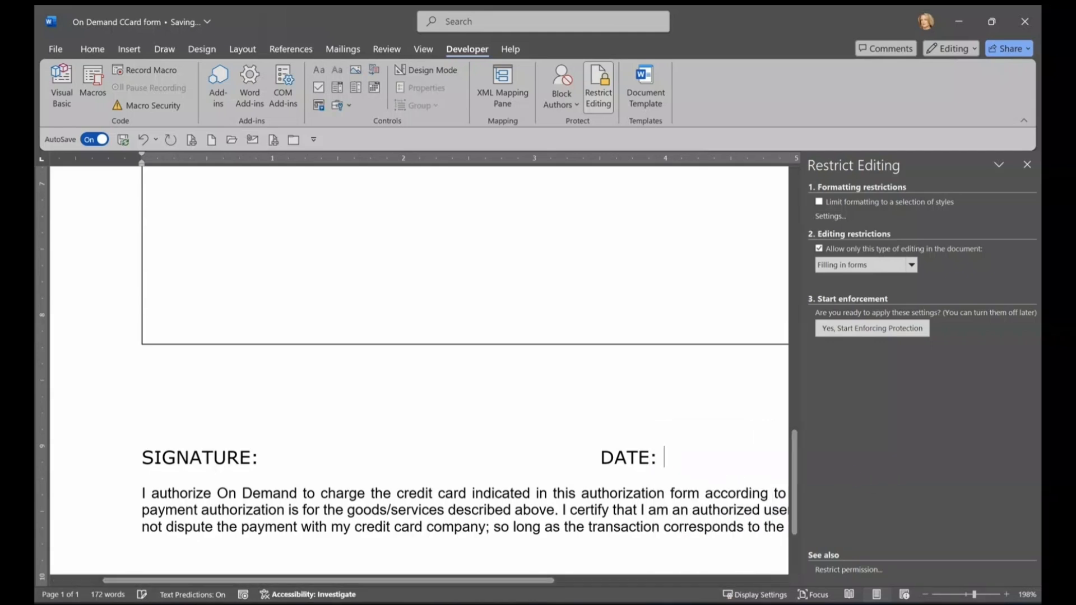
left_click(370, 89)
scroll(542, 356, "up", 10)
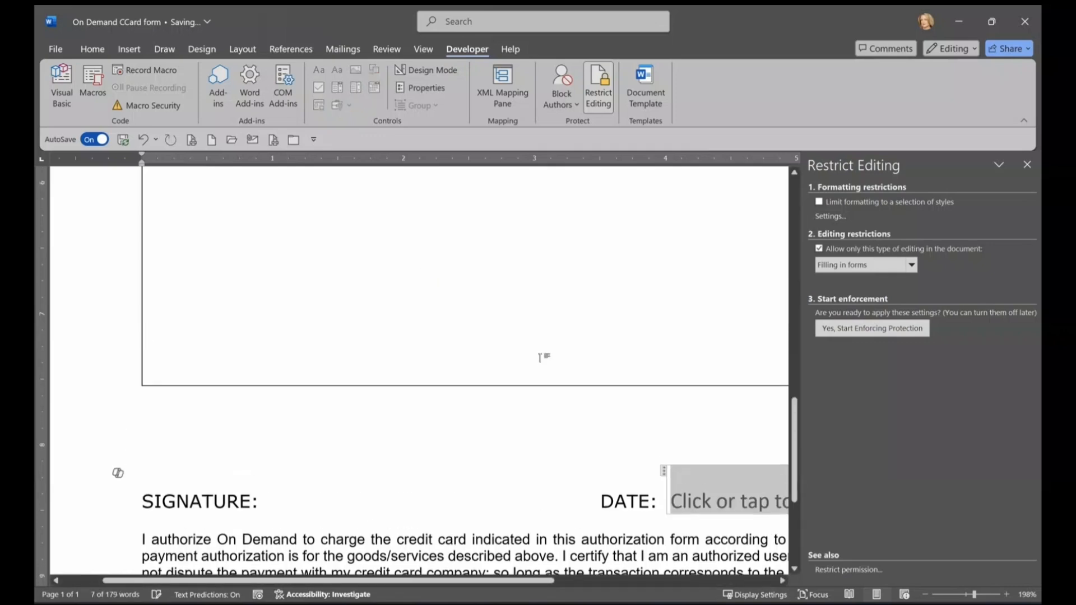
scroll(521, 448, "up", 3)
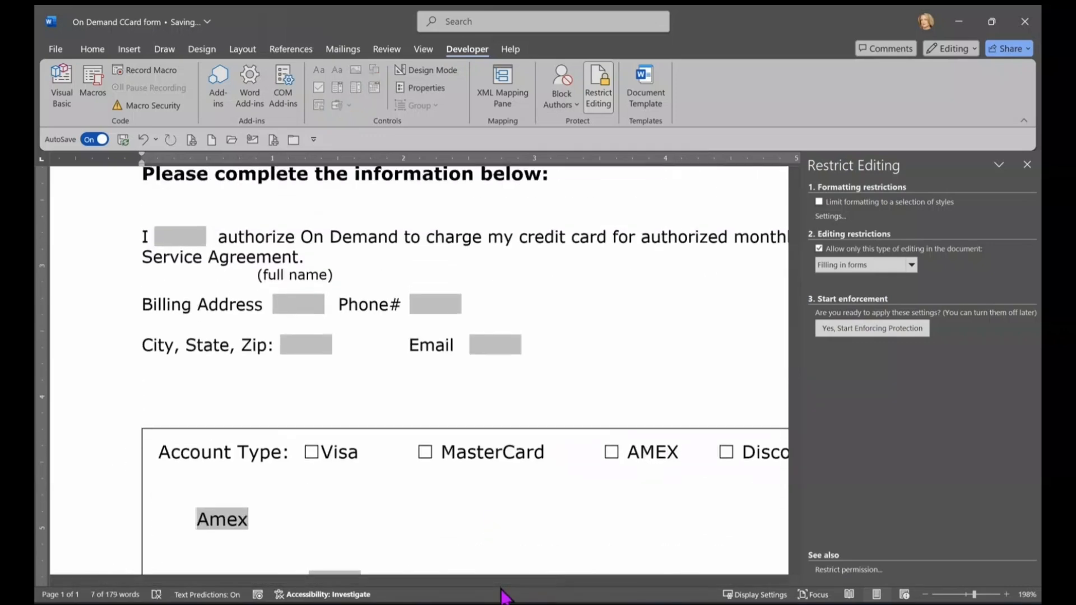
left_click(966, 595)
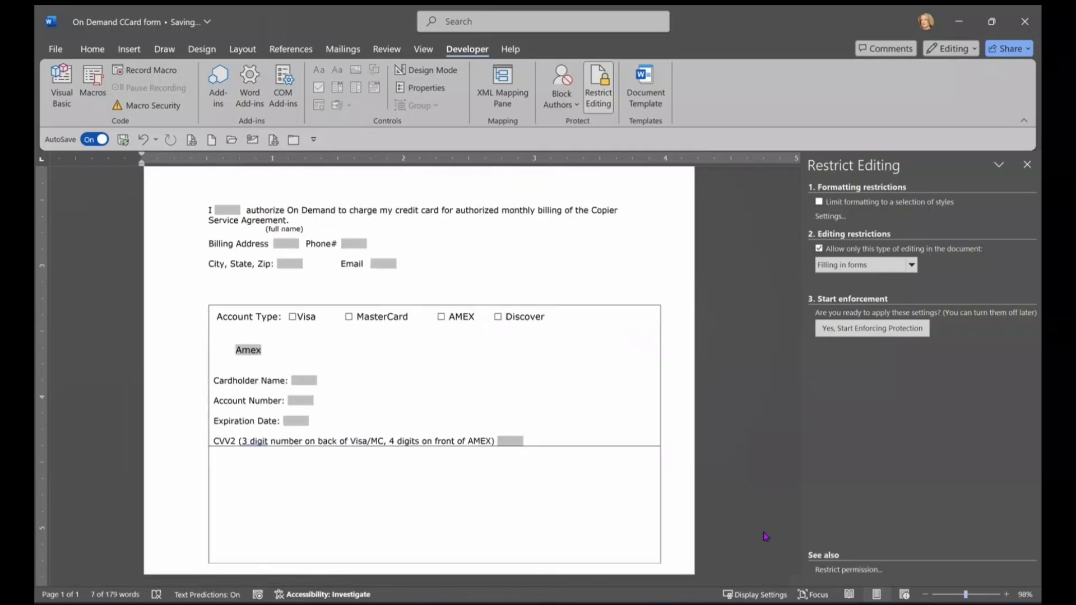
scroll(654, 422, "up", 3)
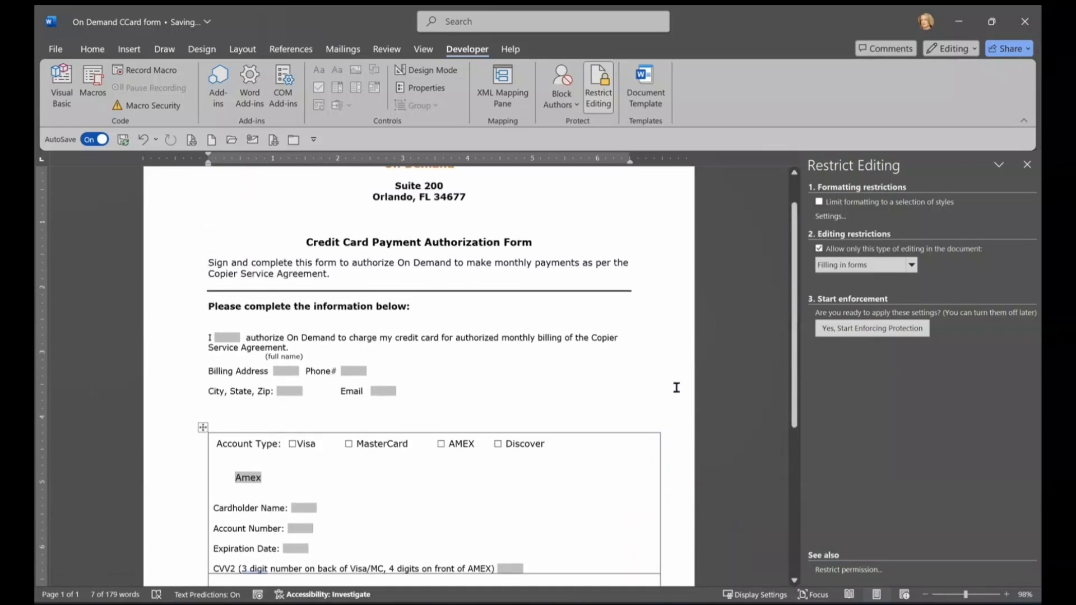
scroll(644, 400, "down", 1)
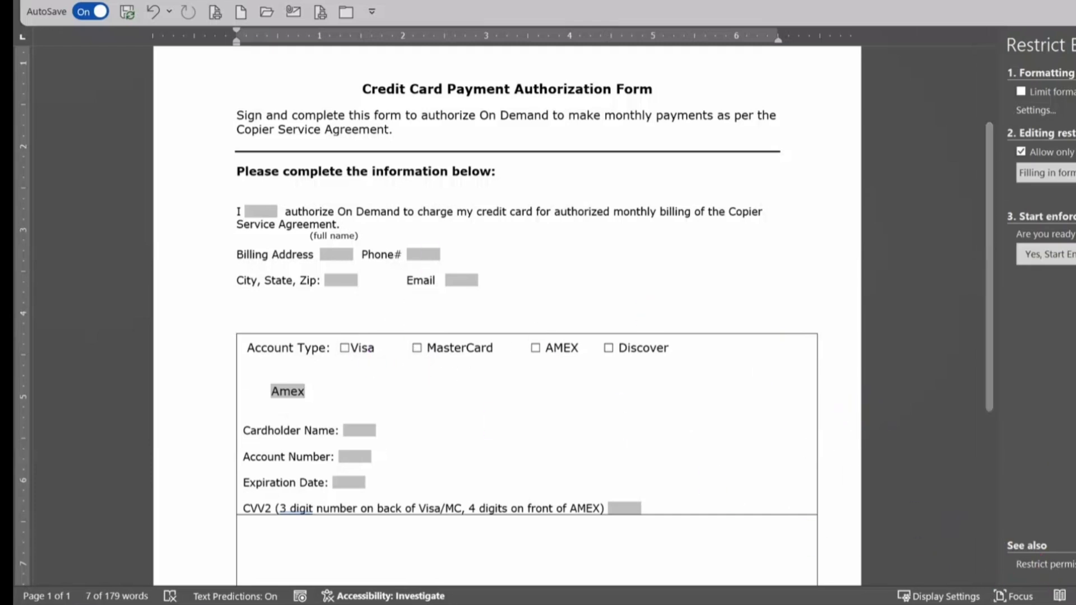
scroll(581, 461, "up", 3)
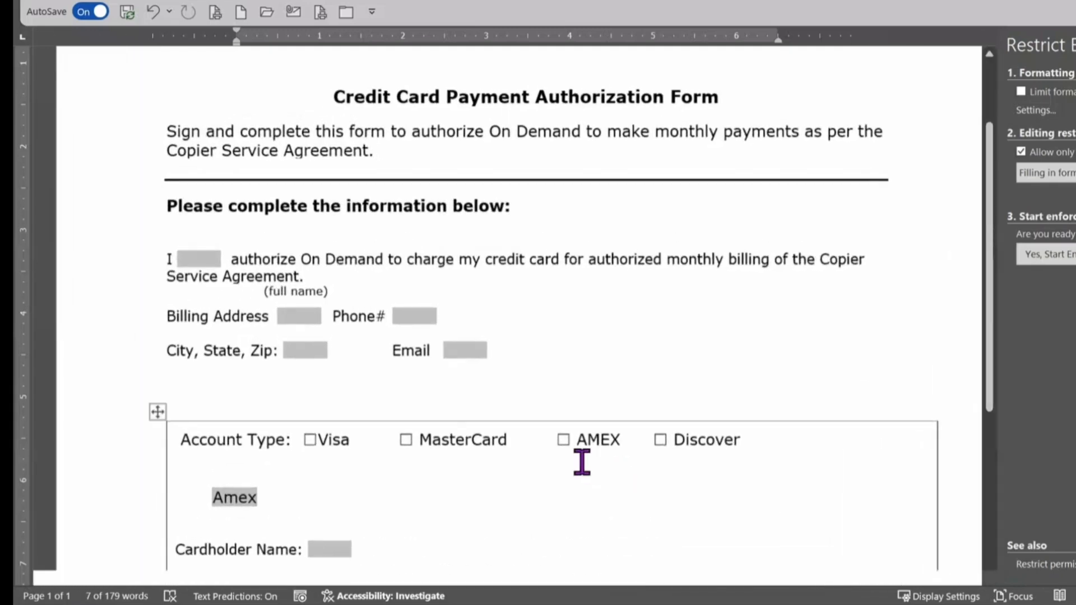
scroll(581, 461, "down", 1)
left_click(318, 370)
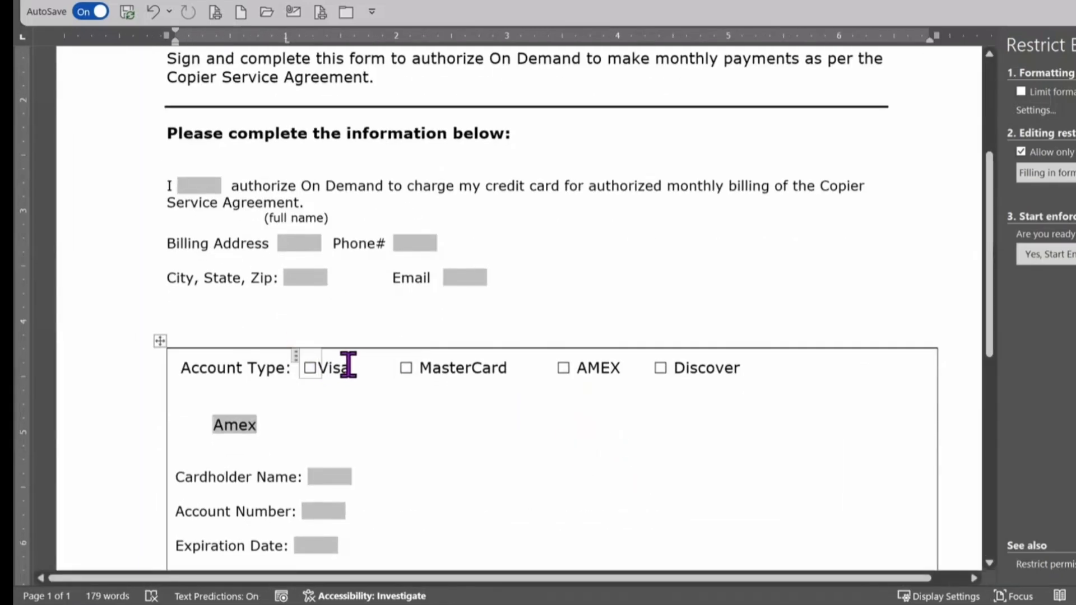
key("space")
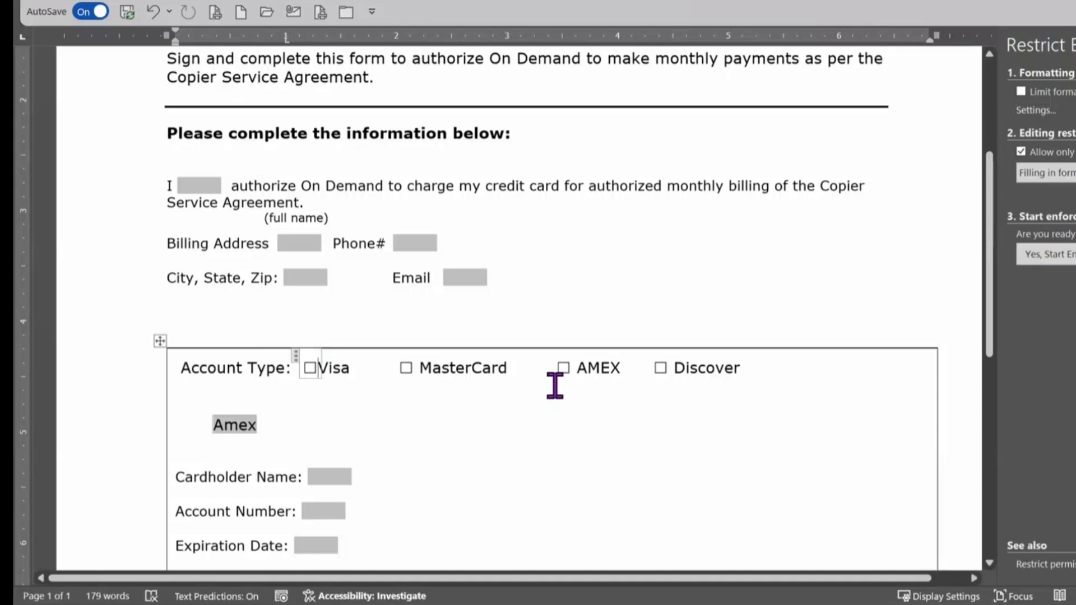
Step: Replace the Visa checkbox with a legacy Check Box Form Field
key("space")
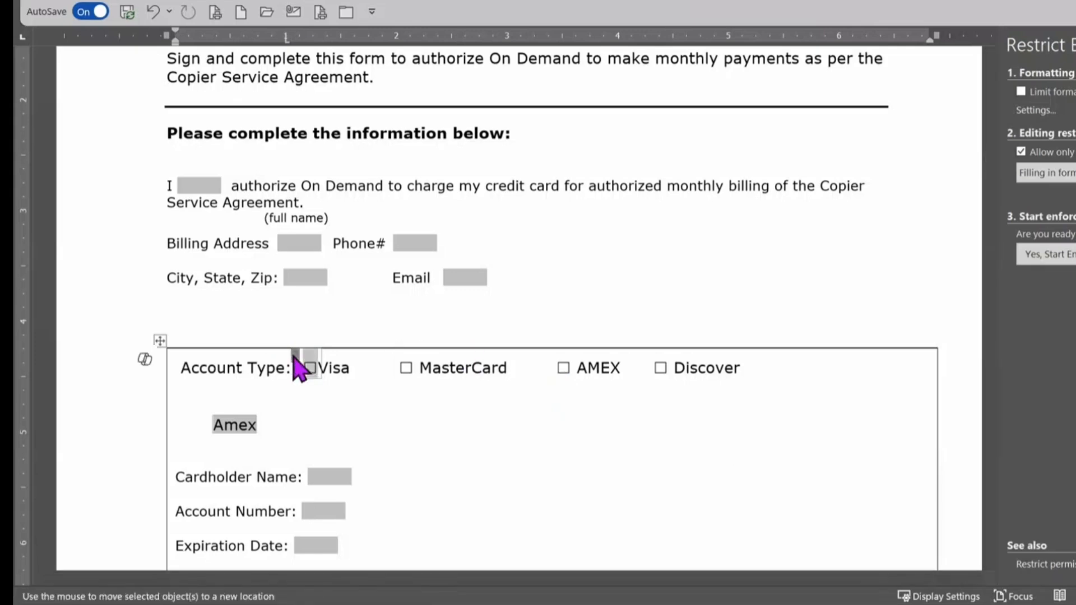
left_click(308, 367)
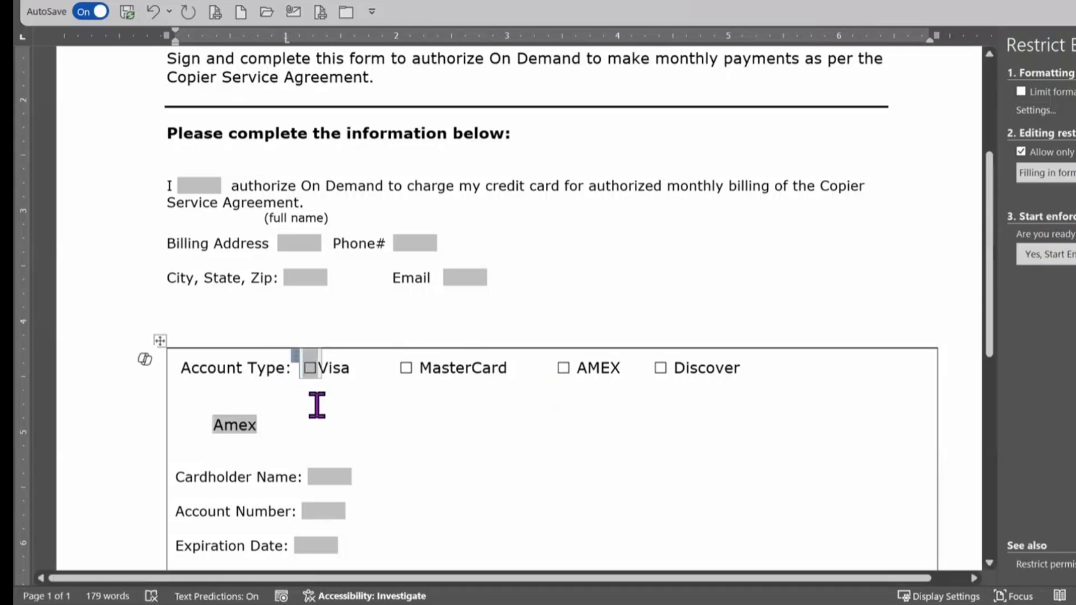
key("Delete")
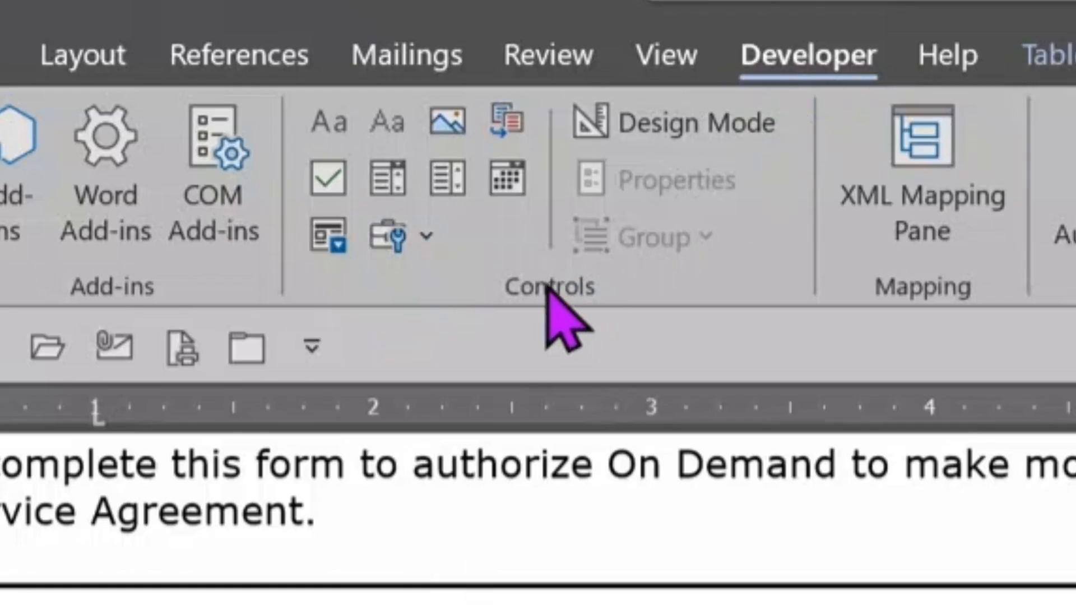
left_click(427, 236)
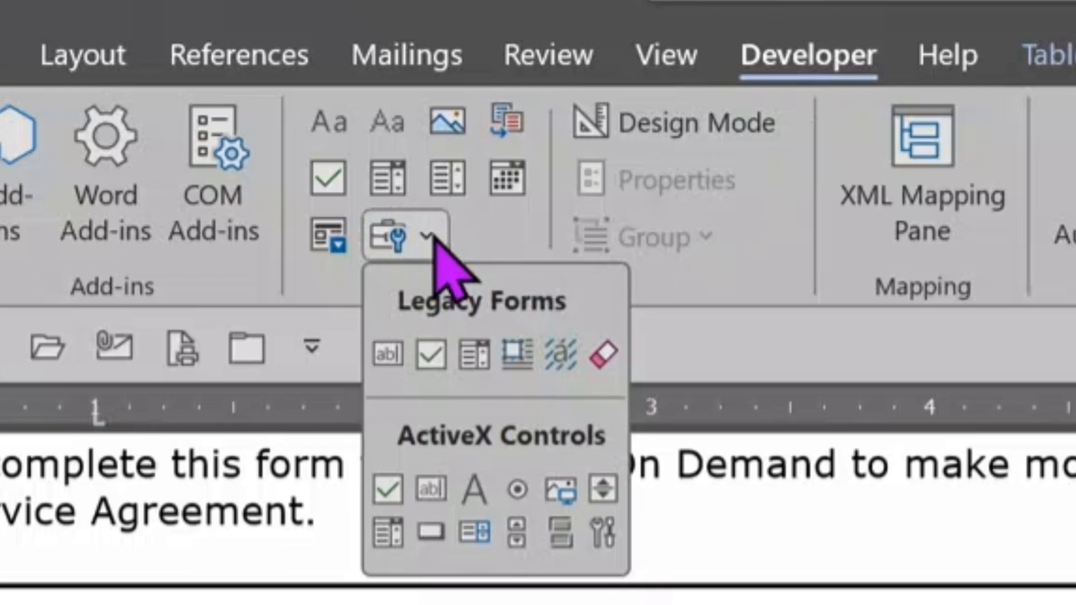
left_click(433, 359)
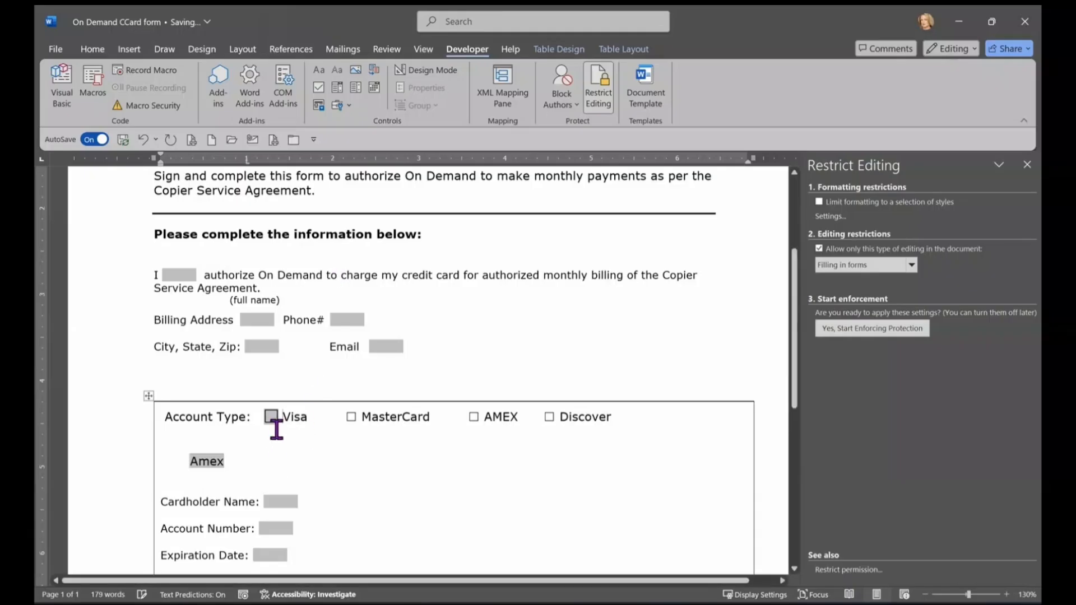
Step: Swap the MasterCard, AMEX and Discover checkboxes for pasted copies of the legacy check box field
left_click(349, 416)
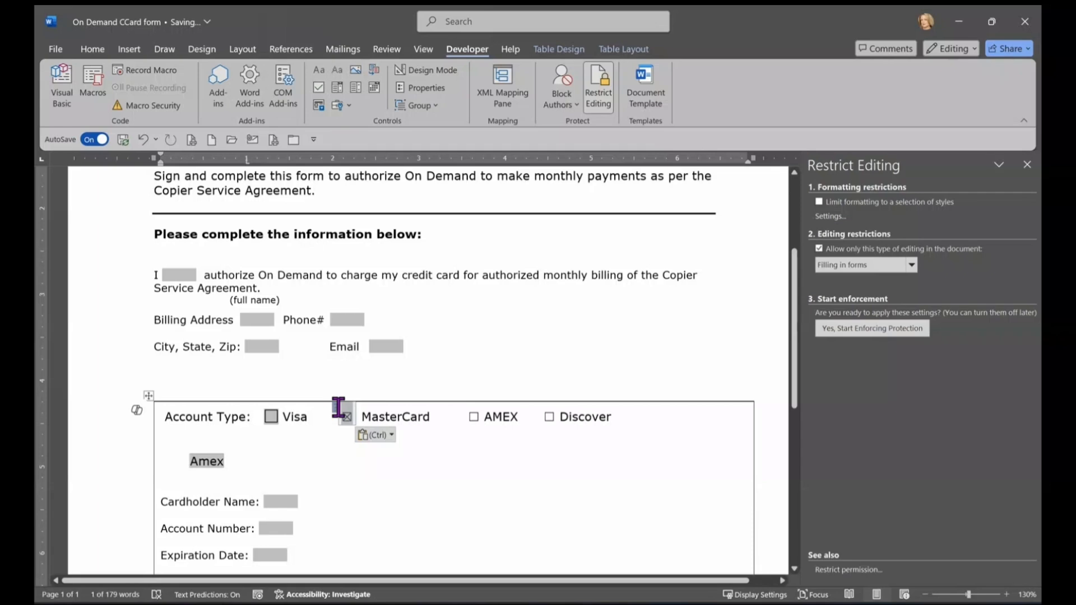
key("BackSpace")
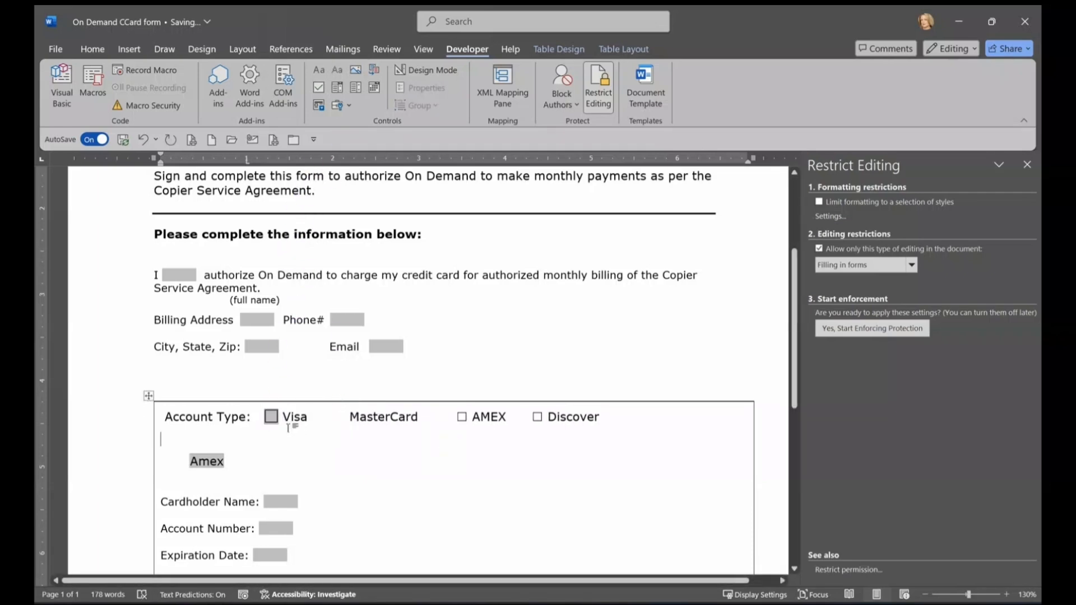
left_click(262, 417)
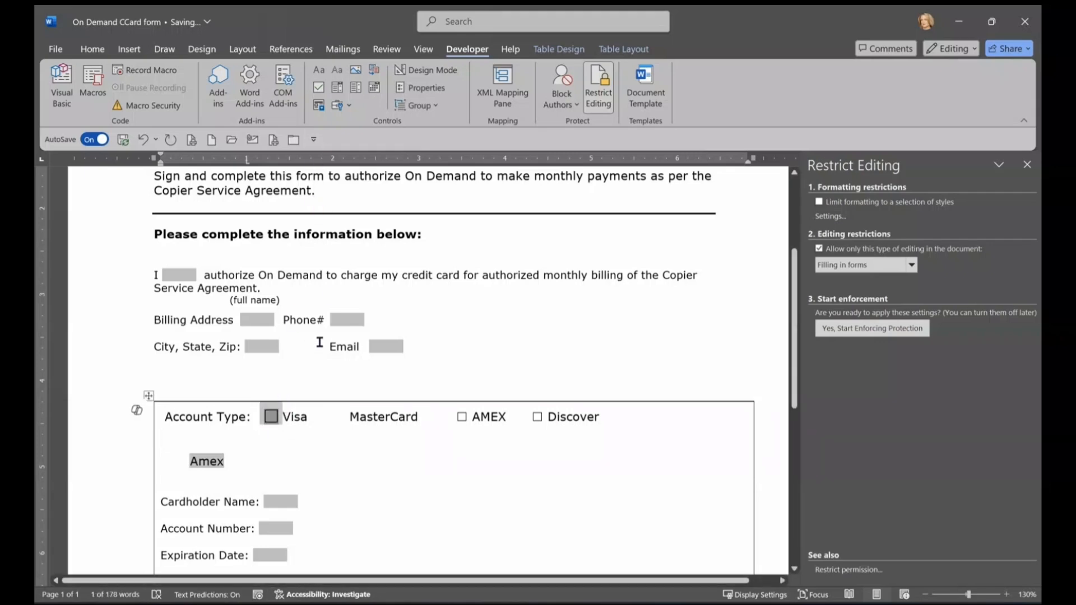
left_click(348, 419)
key("ctrl+v")
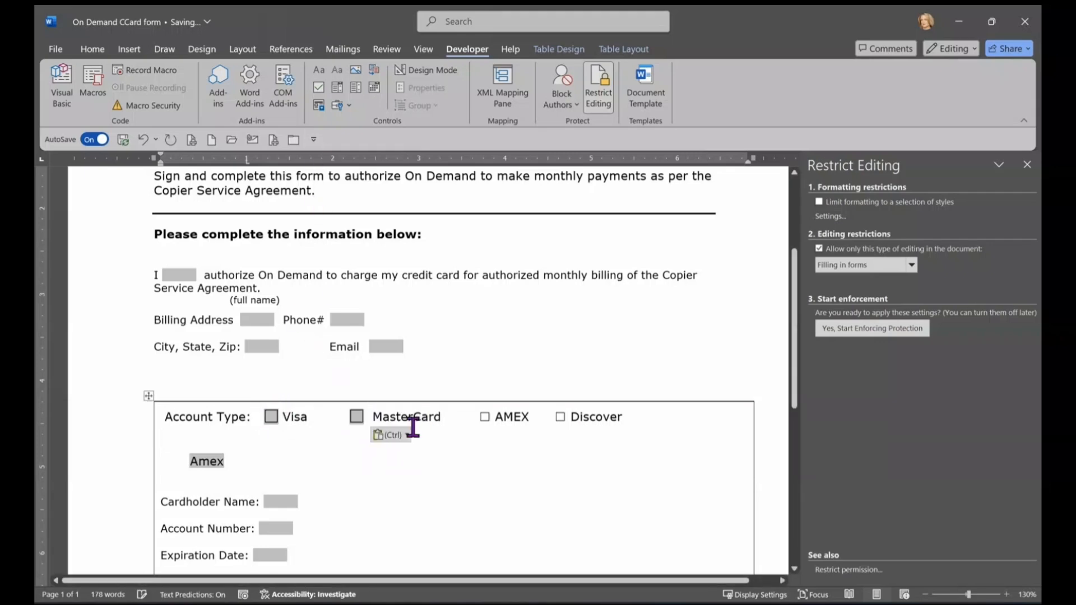
left_click_drag(474, 410, 457, 410)
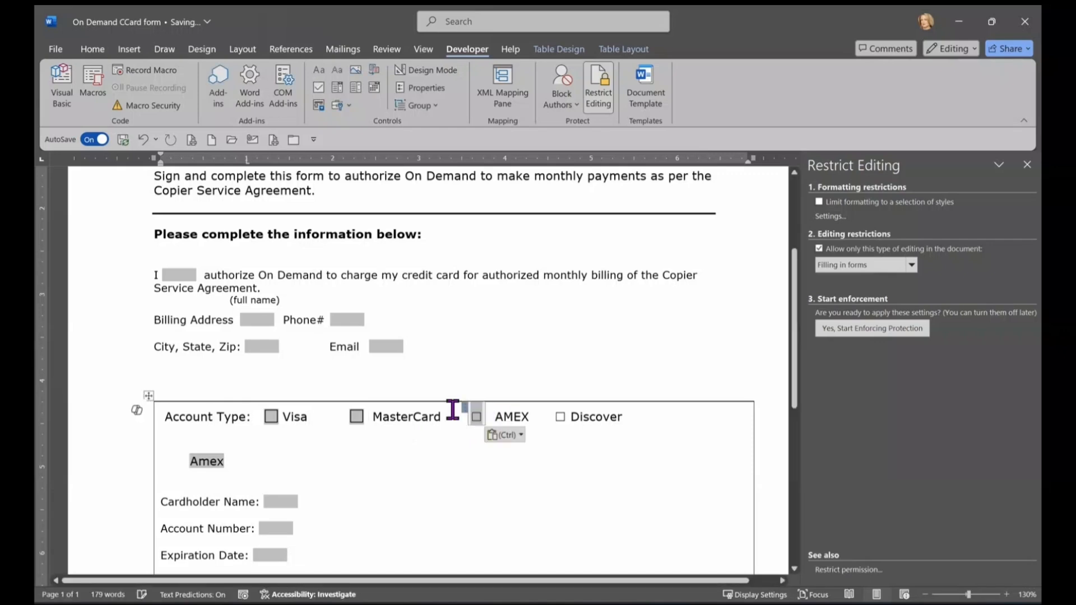
key("Delete")
key("ctrl+v")
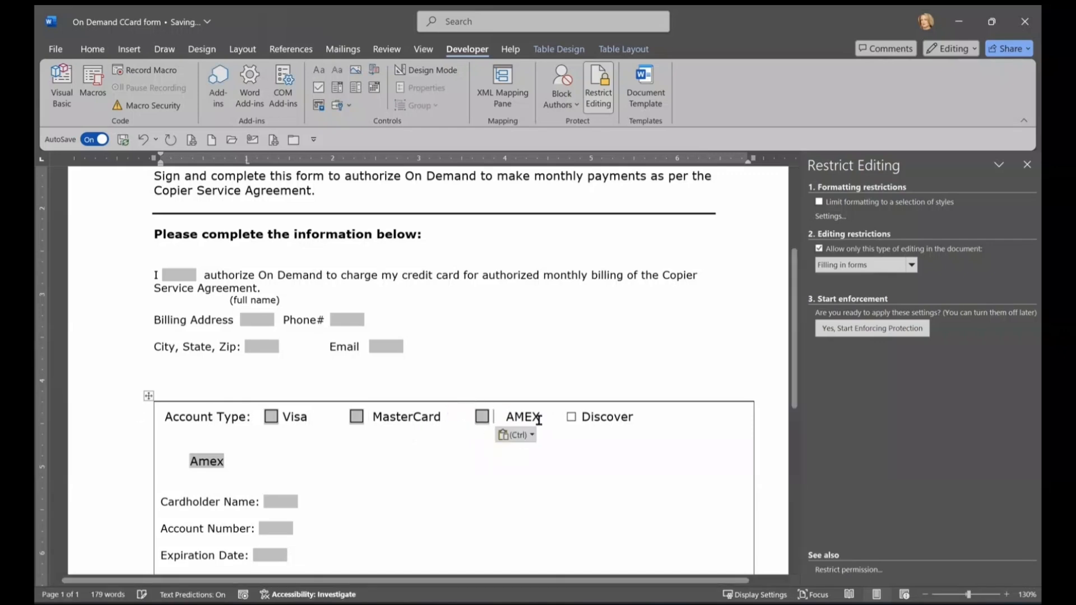
left_click(563, 416)
left_click(559, 409)
key("Delete")
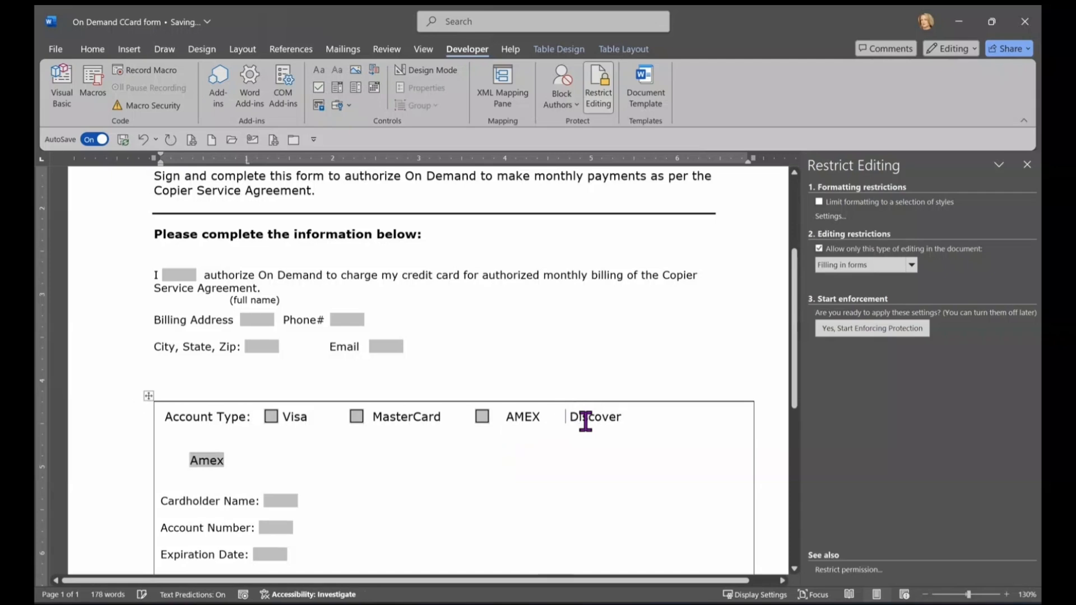
key("ctrl+v")
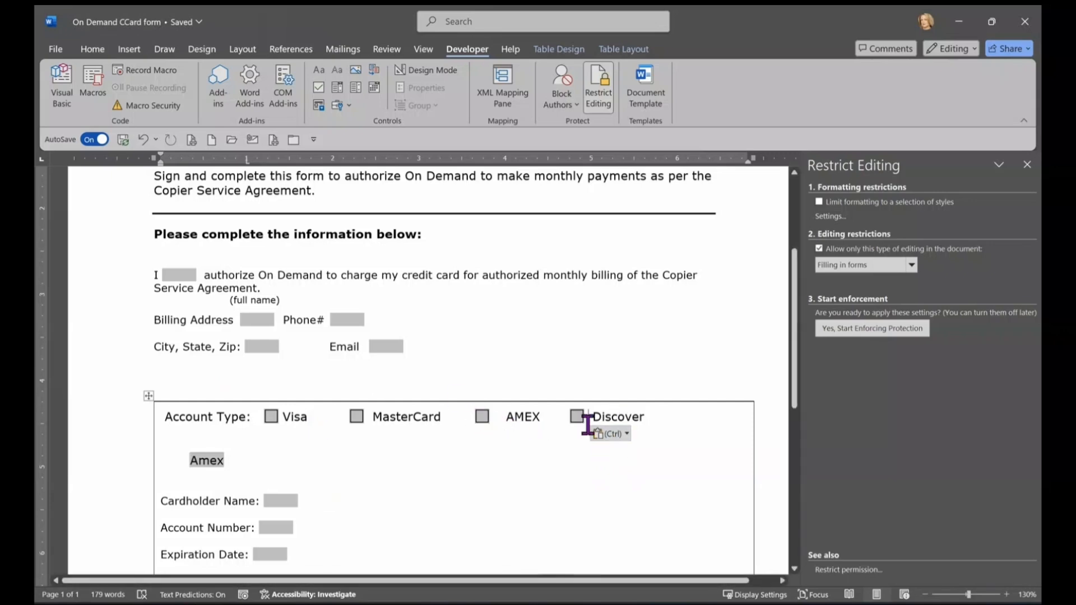
scroll(600, 470, "down", 2)
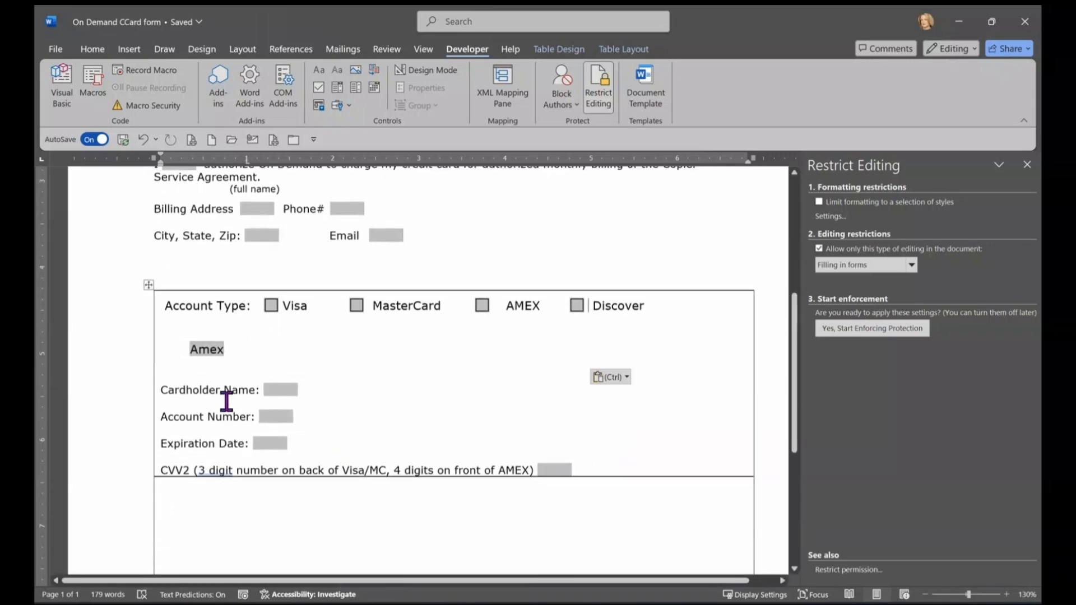
Step: Adjust the card-type drop-down field's options so it displays Choose One instead of Amex
left_click(212, 349)
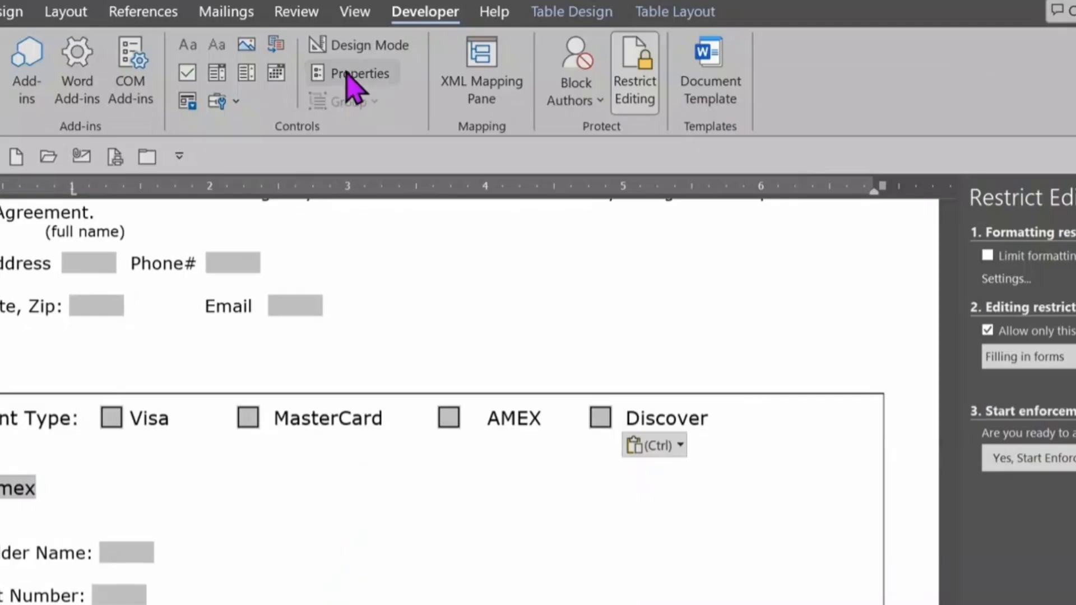
left_click(423, 88)
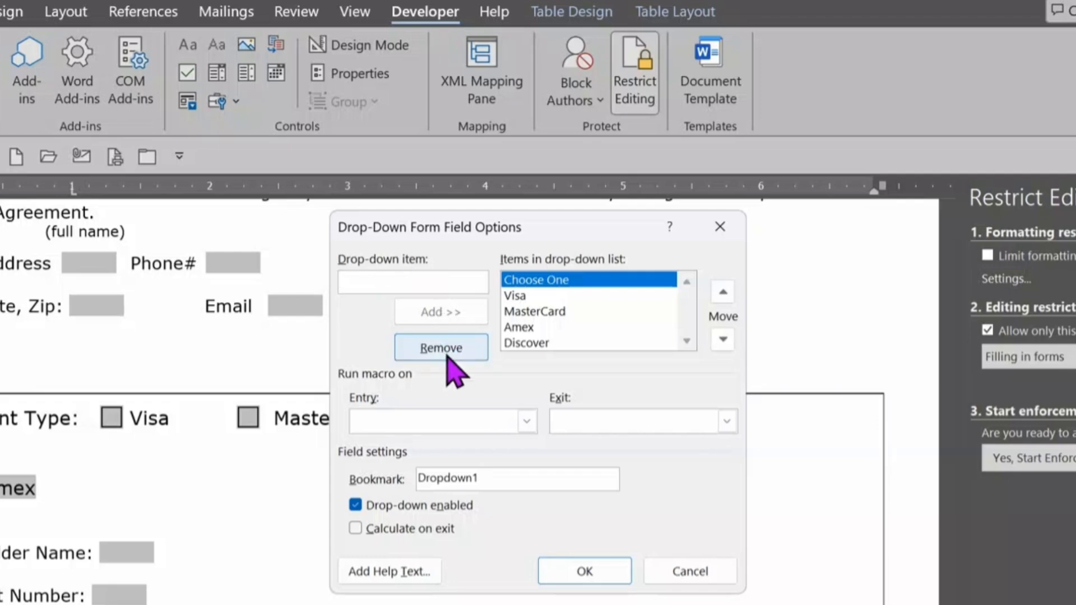
left_click(533, 310)
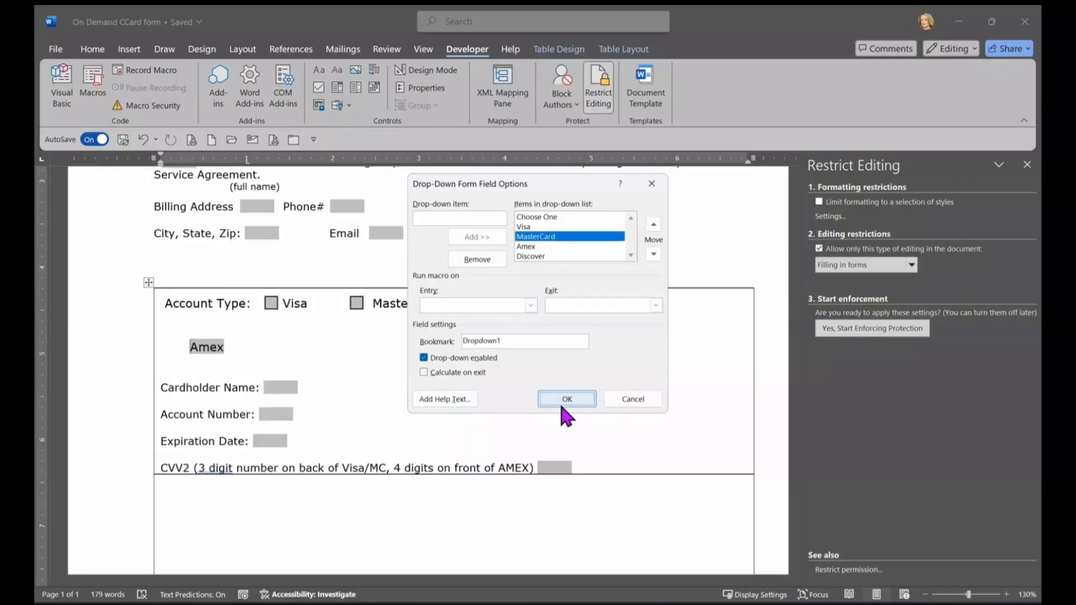
left_click(575, 574)
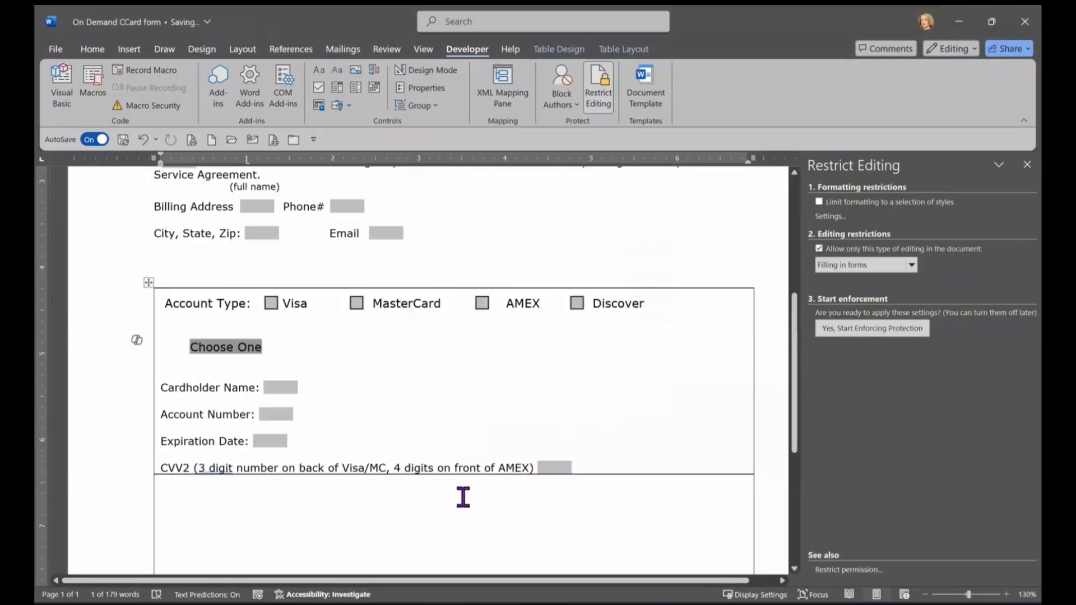
scroll(510, 407, "down", 1)
scroll(511, 407, "down", 5)
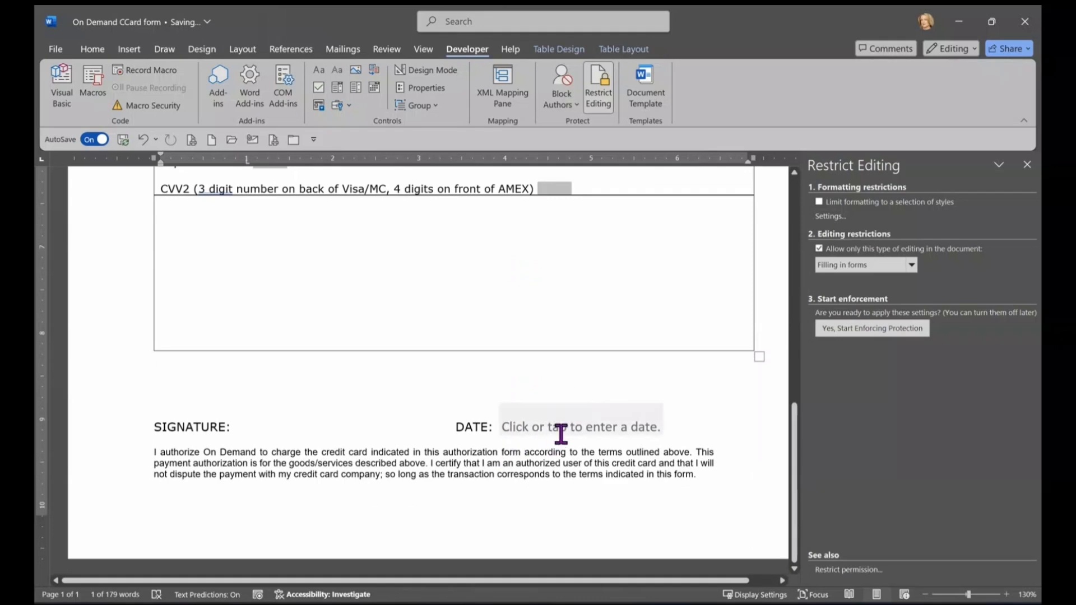
scroll(560, 435, "up", 3)
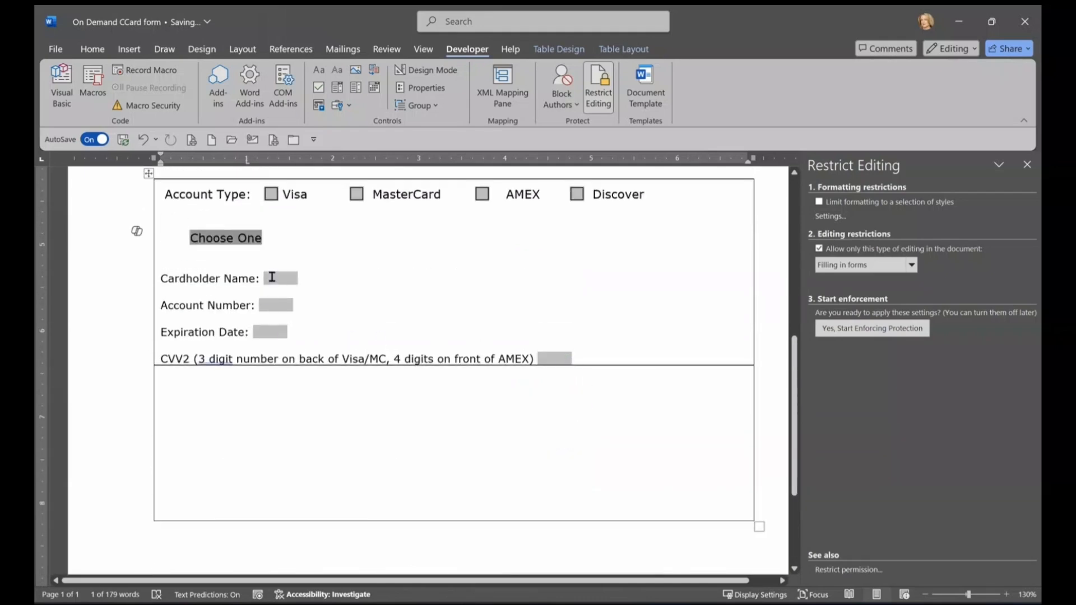
scroll(563, 399, "up", 1)
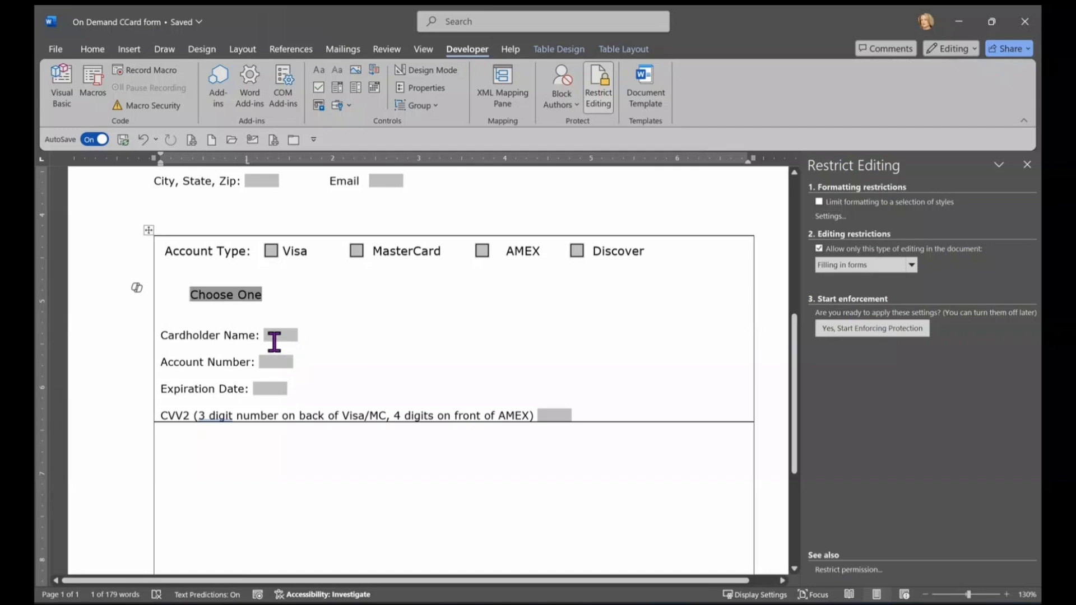
scroll(538, 381, "up", 1)
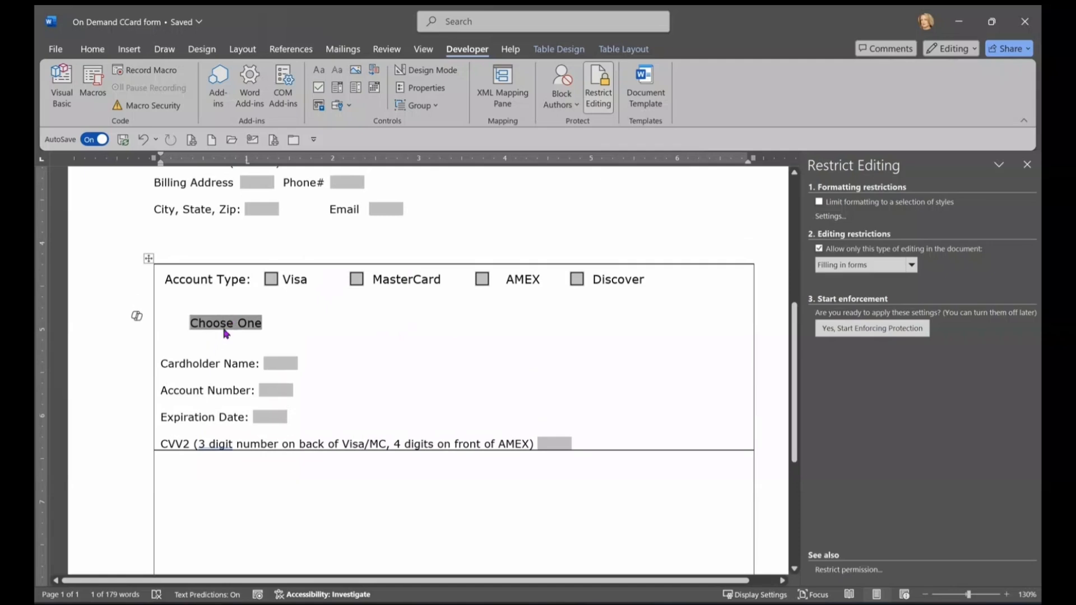
scroll(569, 339, "up", 3)
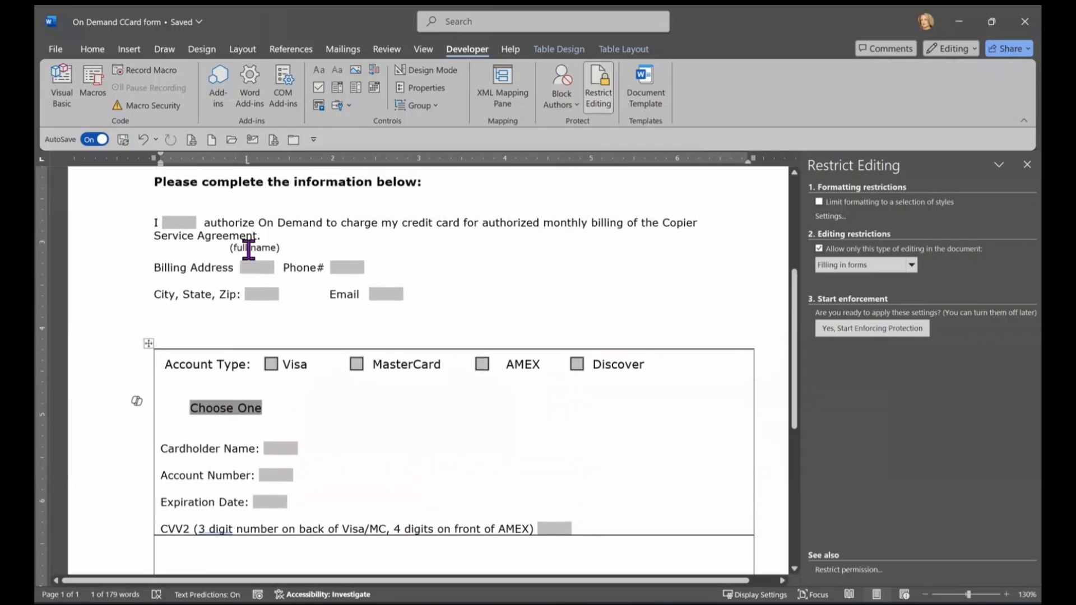
left_click(178, 223)
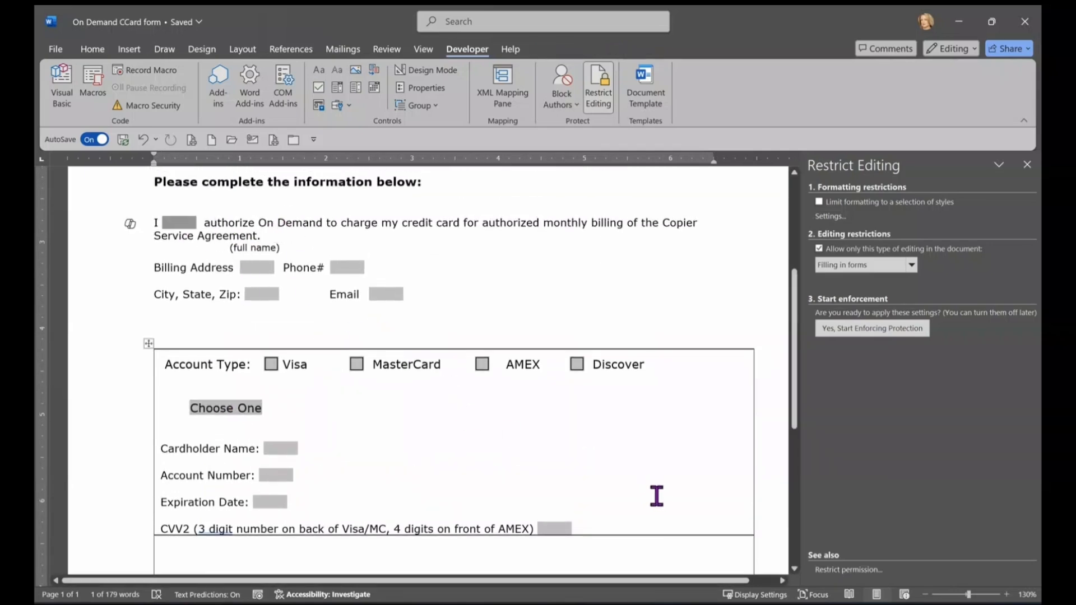
scroll(575, 478, "up", 3)
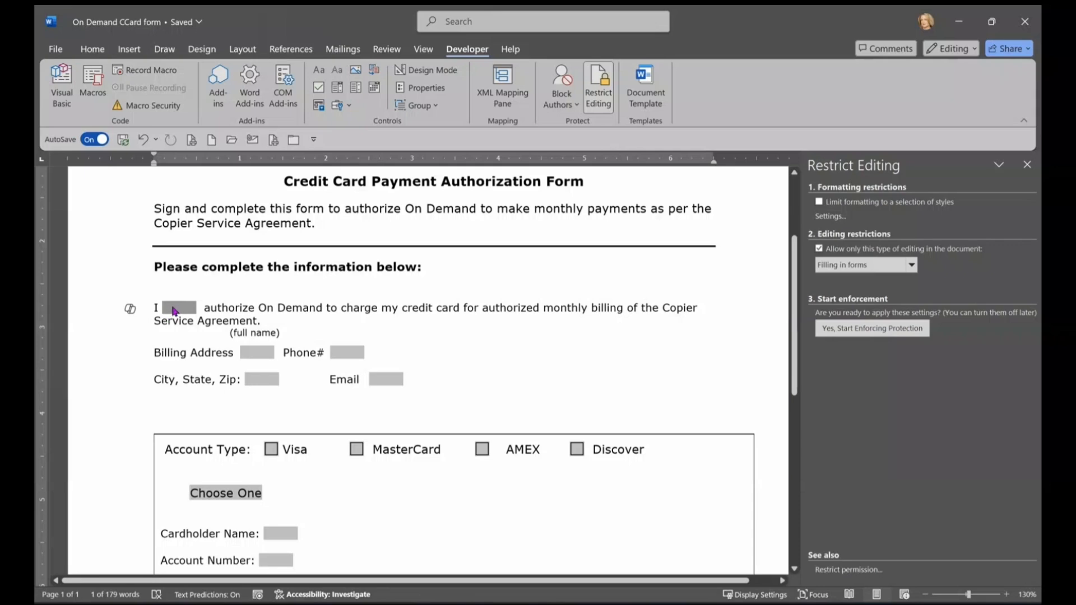
left_click_drag(156, 308, 435, 307)
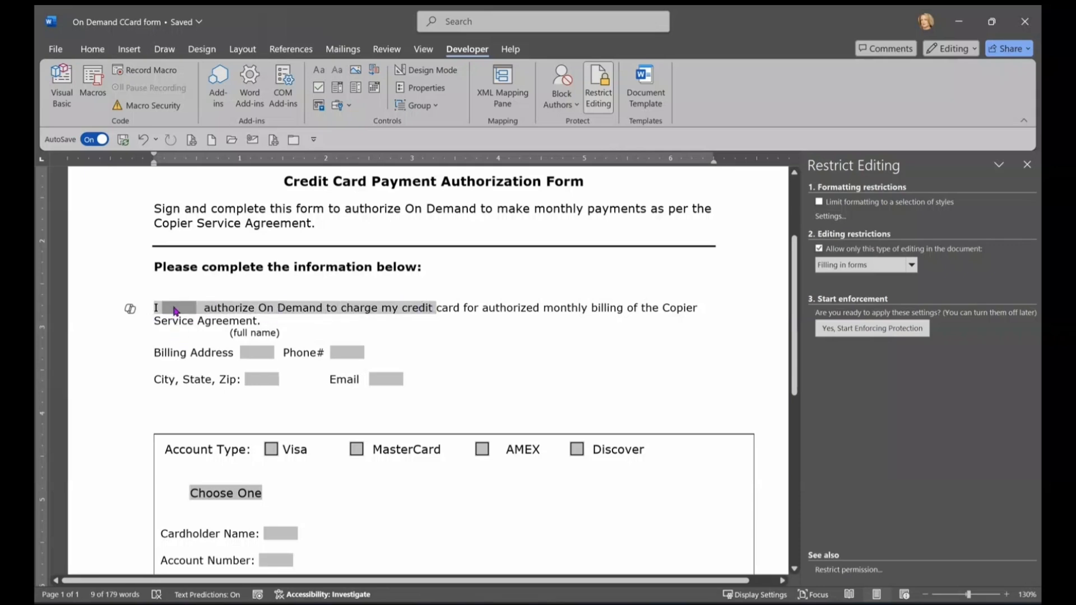
left_click(191, 324)
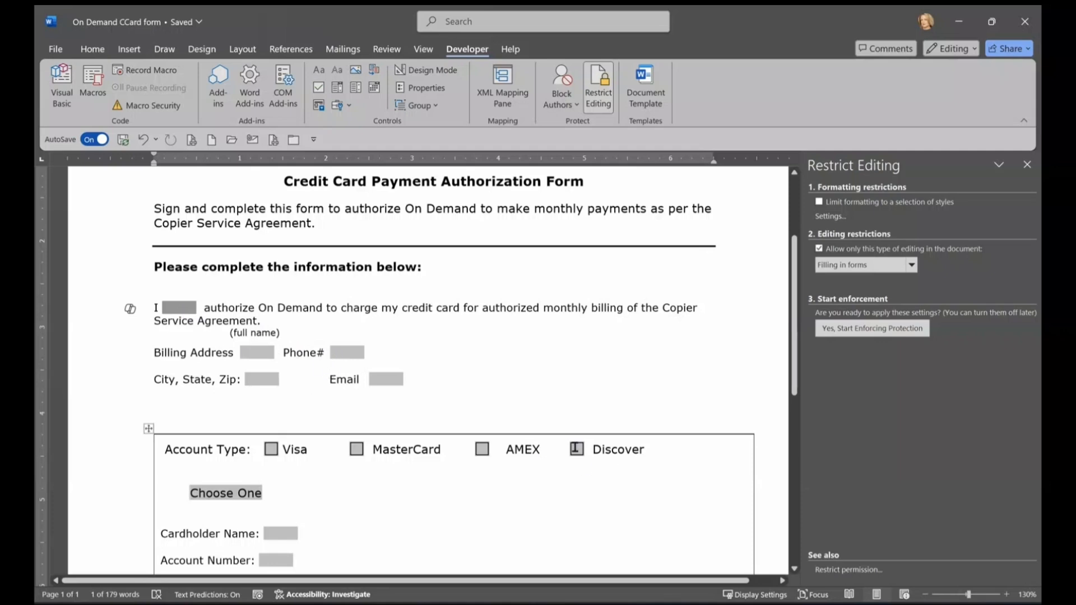
scroll(180, 441, "down", 3)
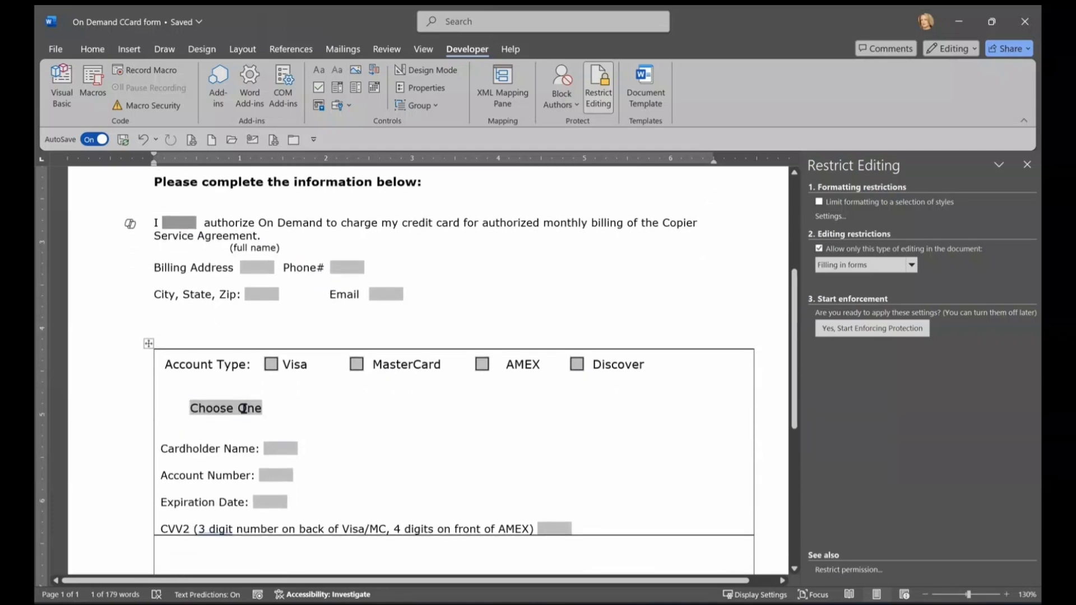
scroll(344, 307, "down", 9)
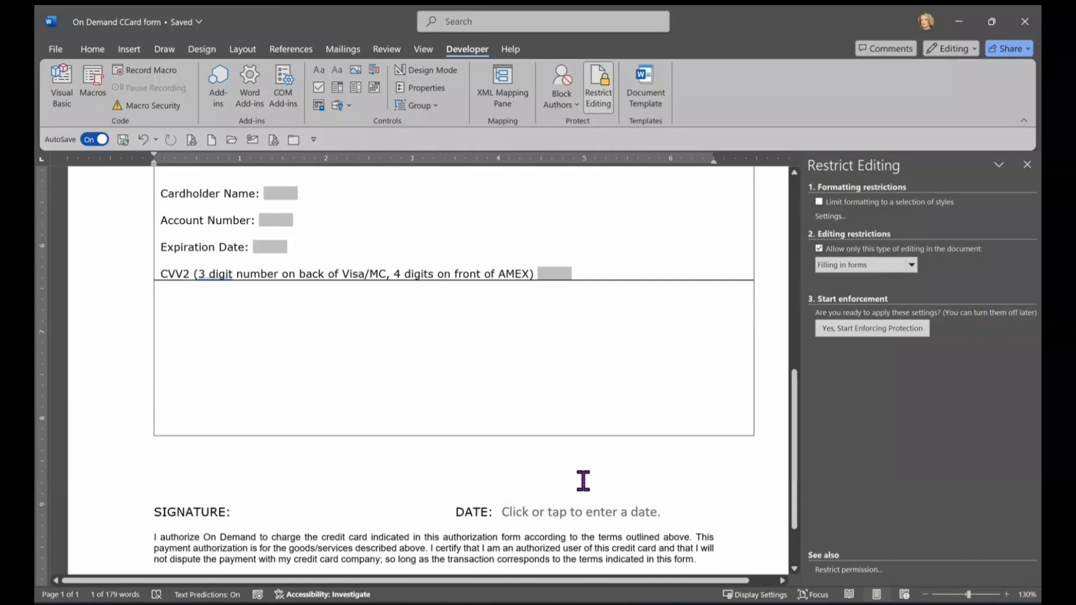
scroll(584, 483, "up", 1)
scroll(584, 481, "down", 2)
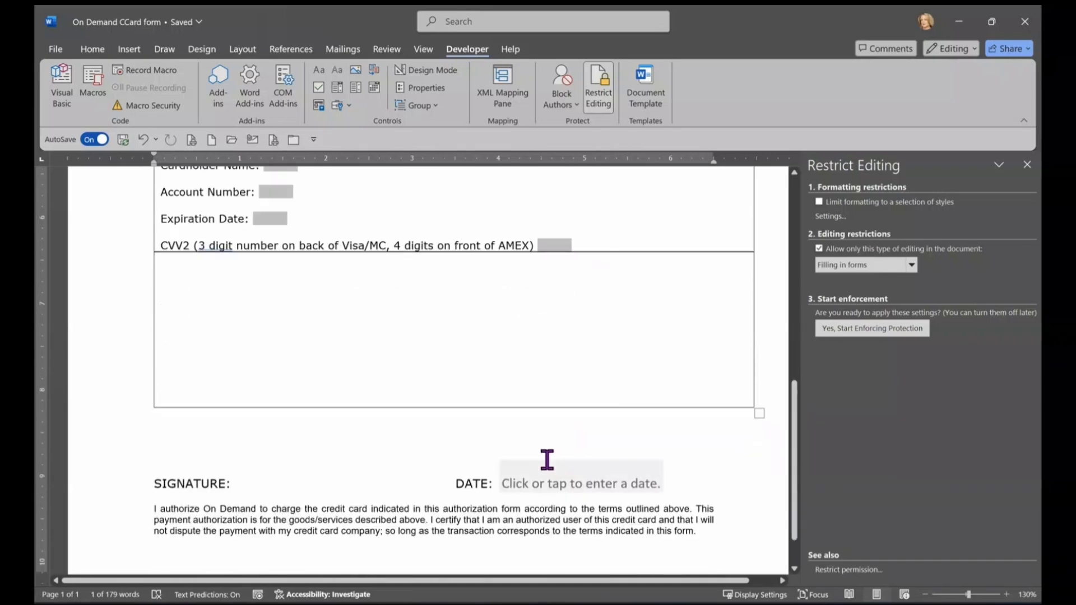
Step: Place the insertion point after the SIGNATURE: label on the credit card form
left_click(234, 482)
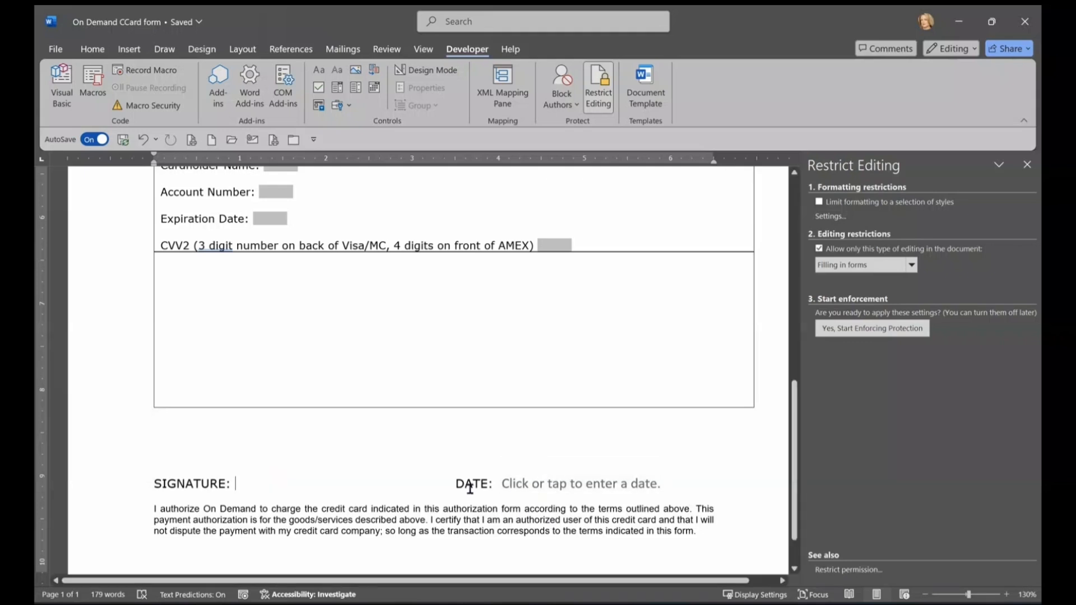
scroll(516, 481, "up", 2)
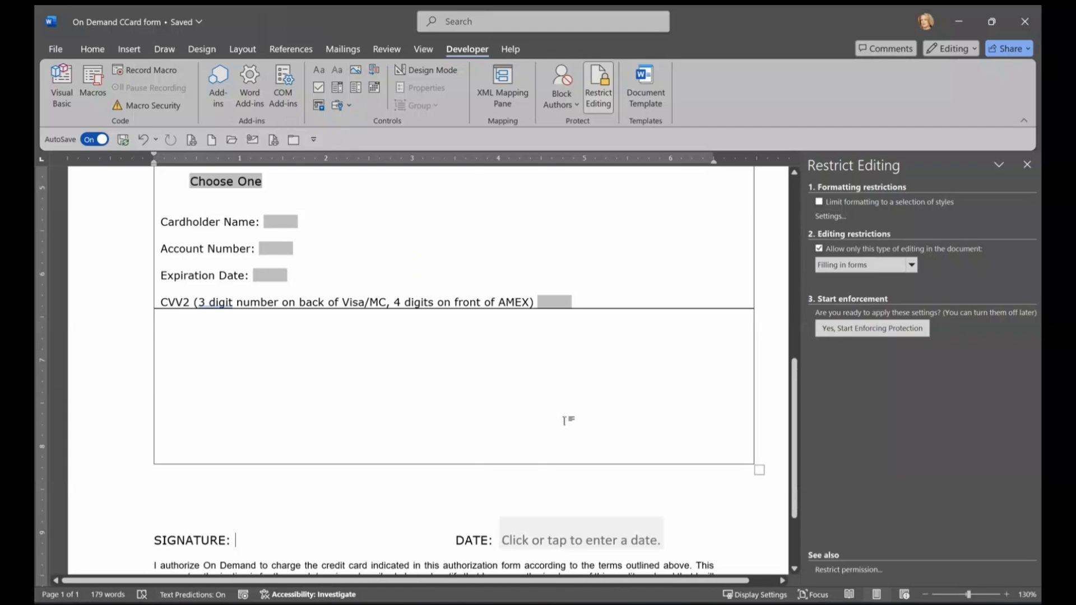
scroll(560, 418, "down", 3)
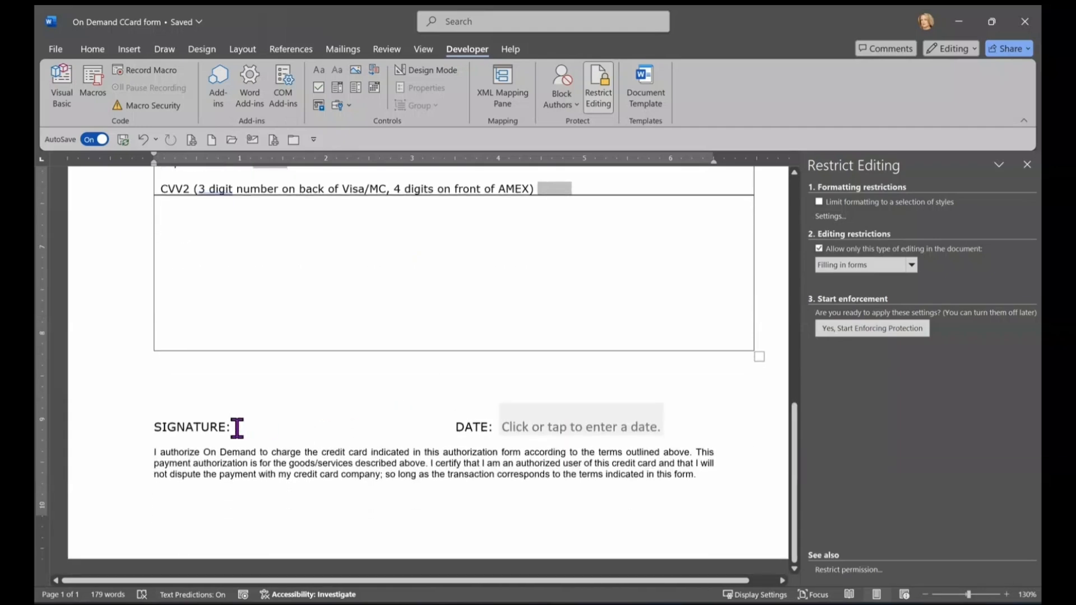
left_click(236, 427)
scroll(391, 442, "up", 5)
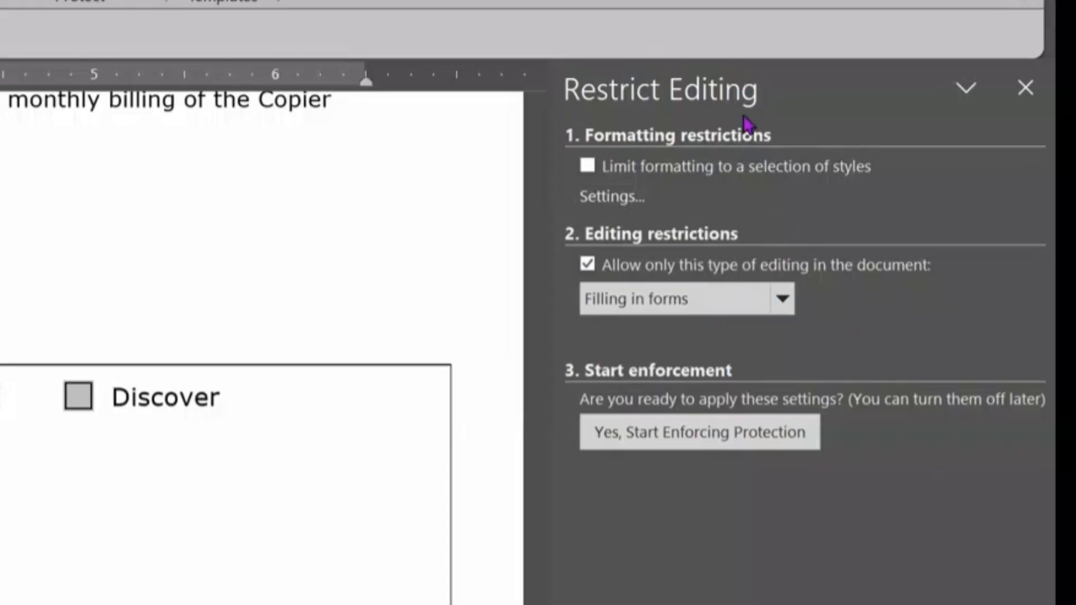
Step: Enforce Filling in forms protection on the form, leaving the password blank
left_click(1025, 88)
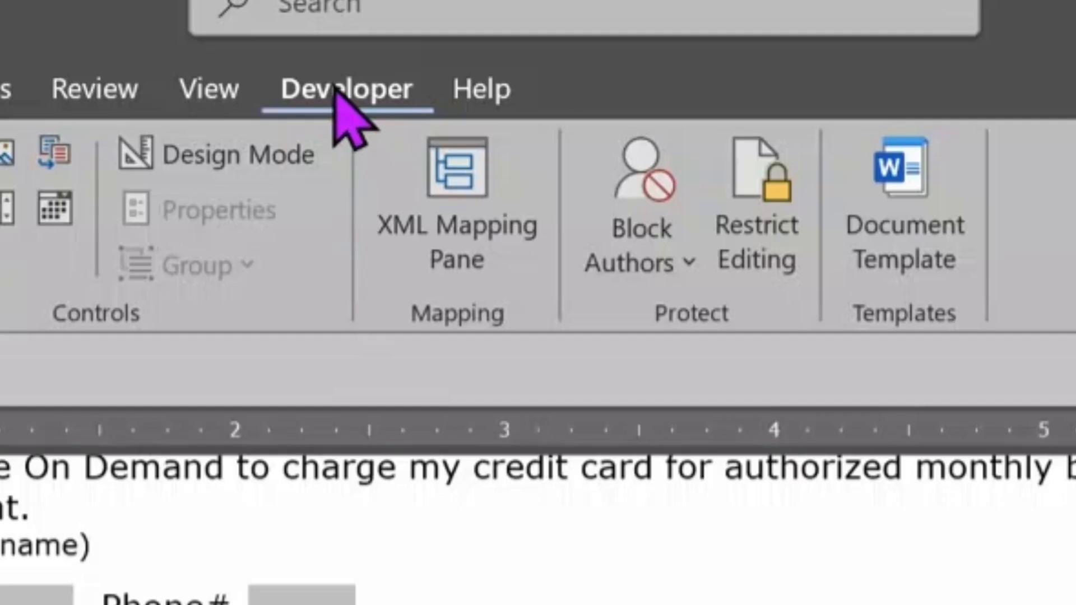
left_click(749, 263)
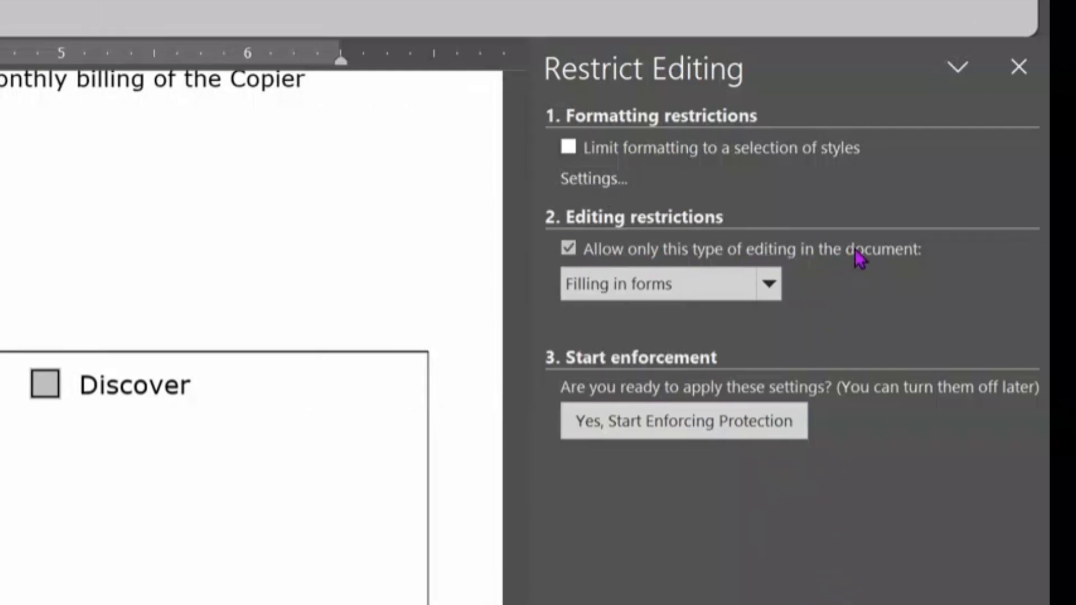
left_click(765, 289)
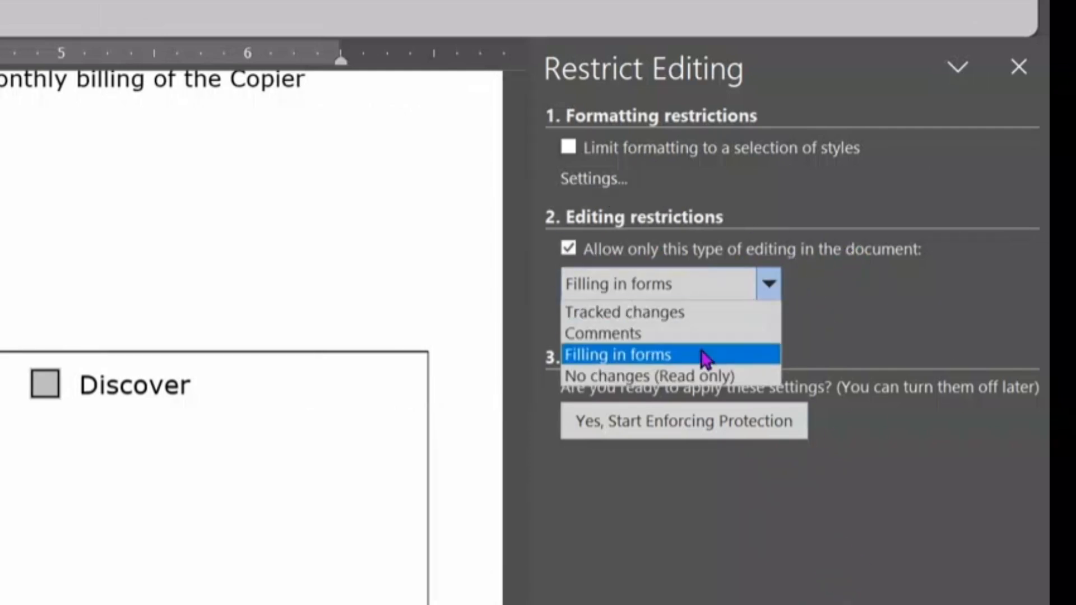
left_click(624, 355)
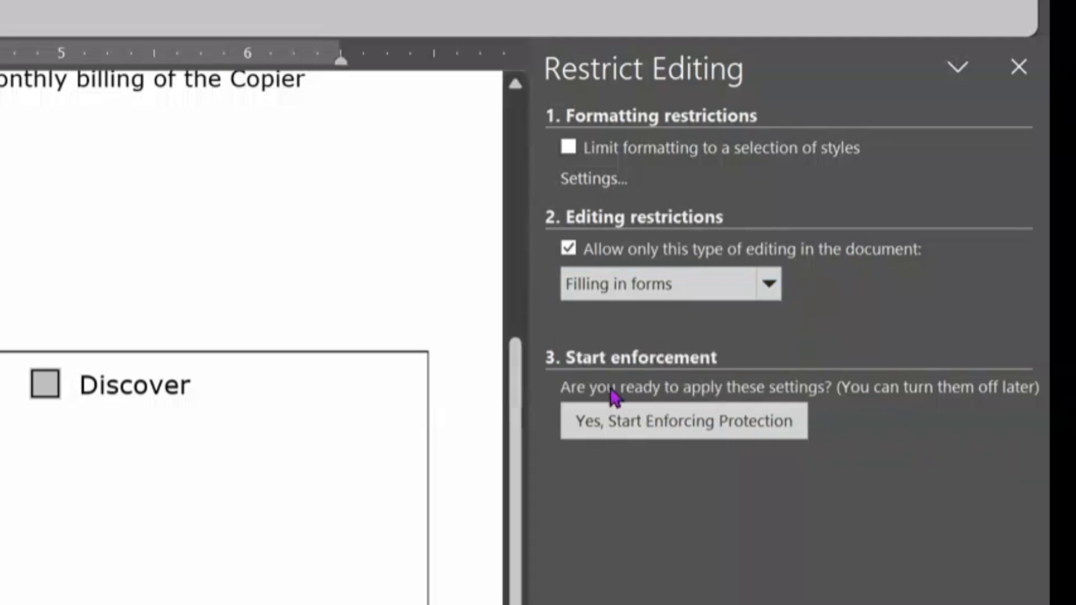
left_click(630, 427)
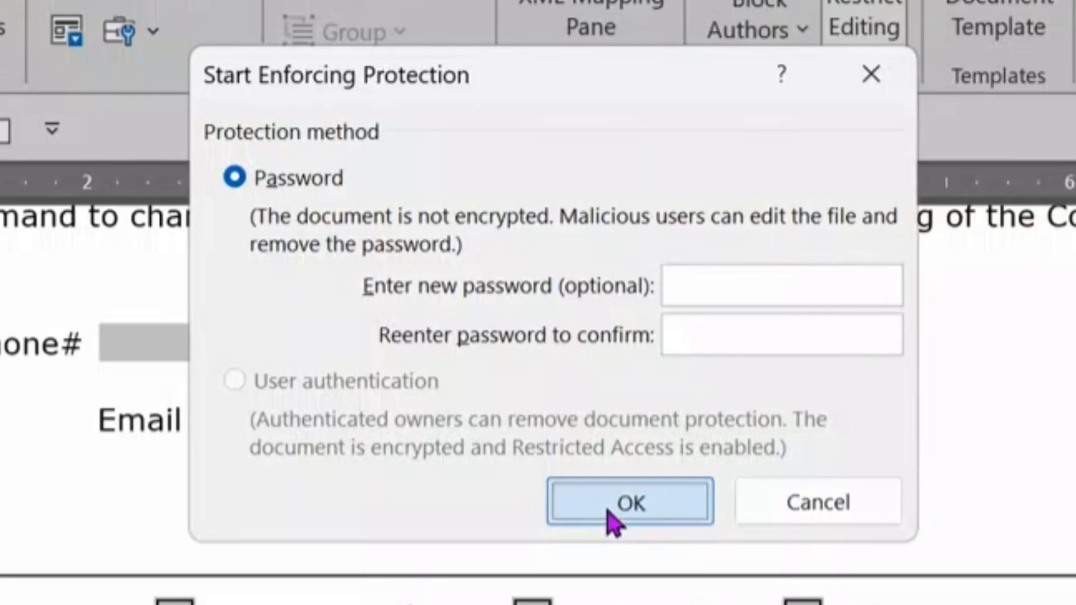
left_click(613, 521)
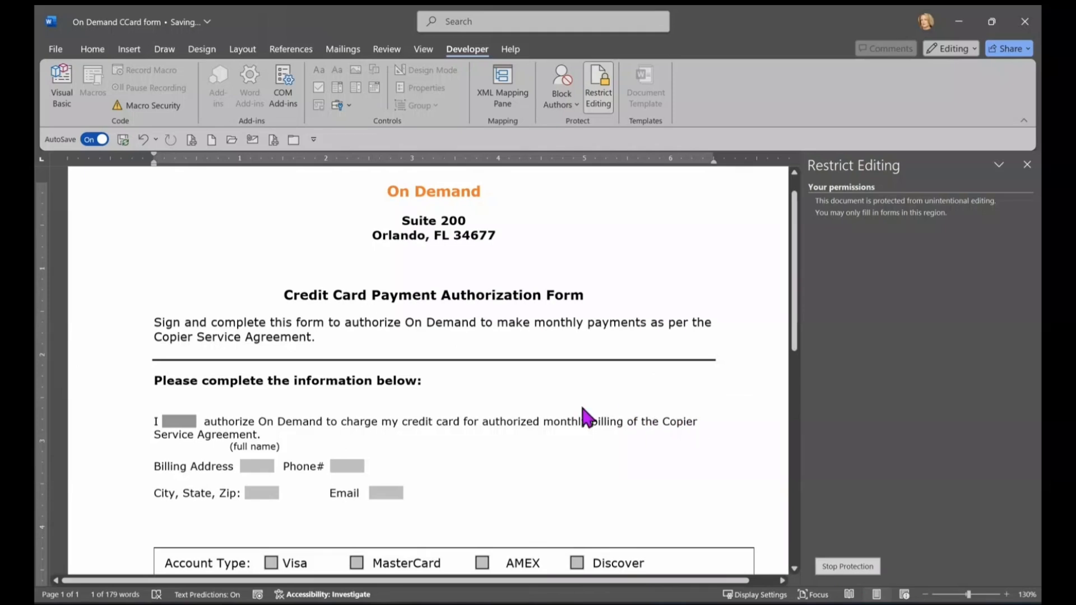
key("Tab")
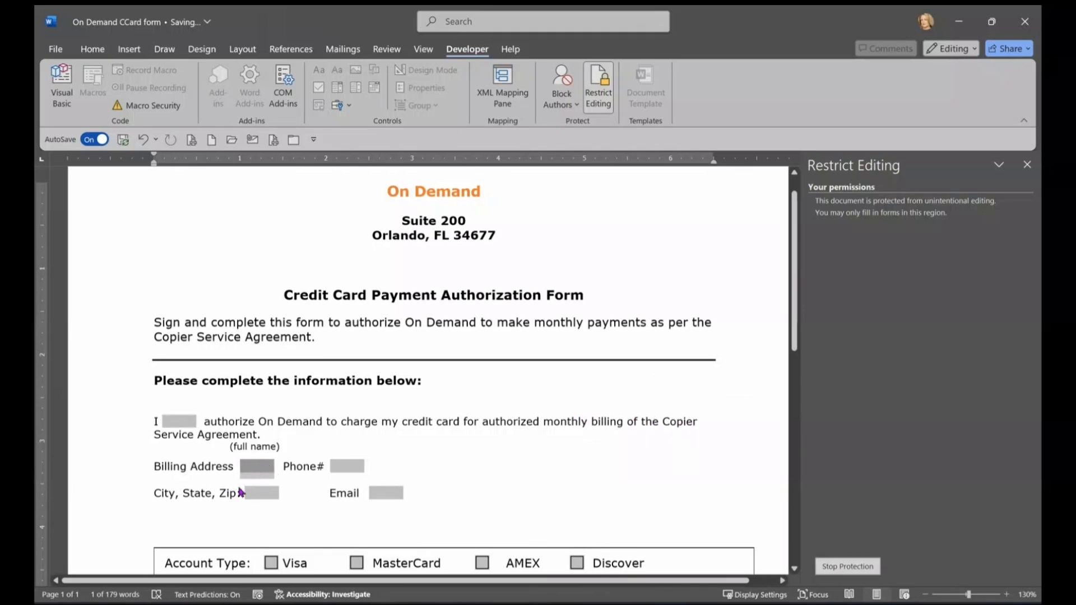
key("Tab")
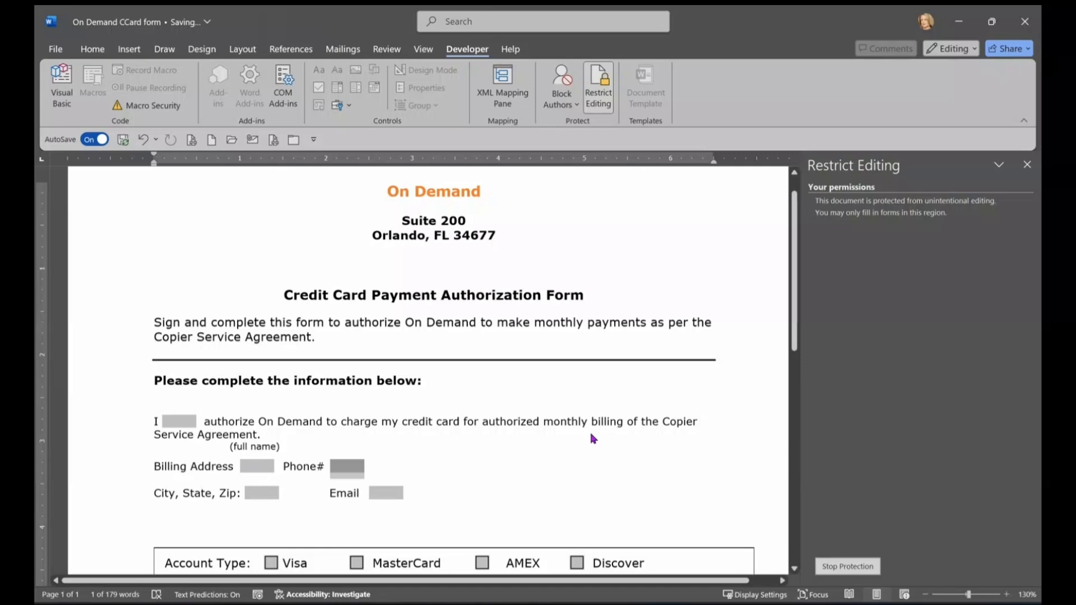
key("Tab")
key("Tab")
key("Tab")
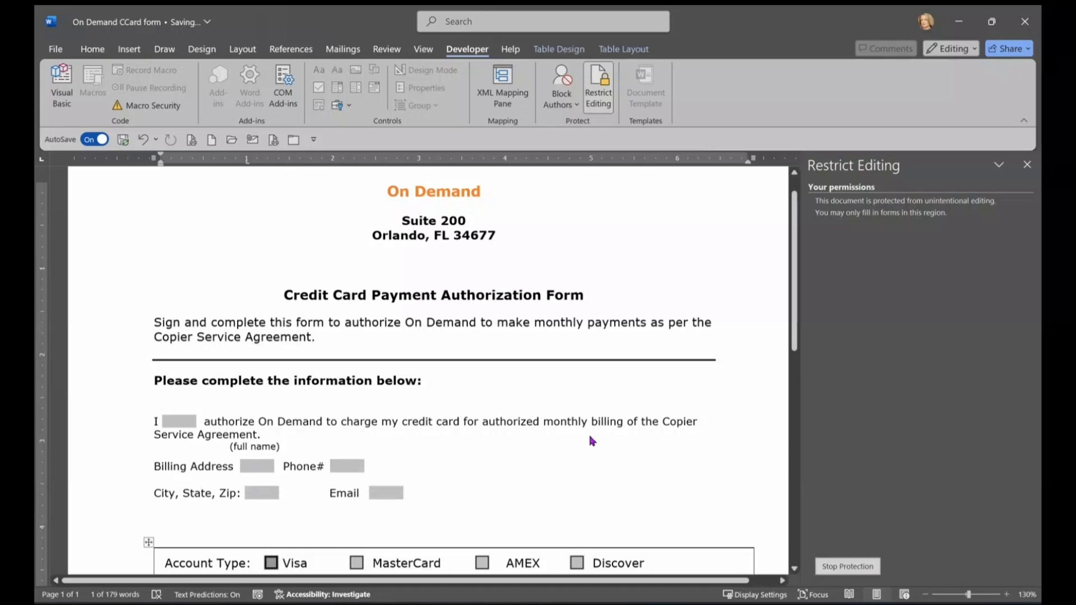
key("Tab")
key("Tab")
key("Tab")
scroll(731, 413, "down", 3)
scroll(732, 413, "down", 3)
key("Tab")
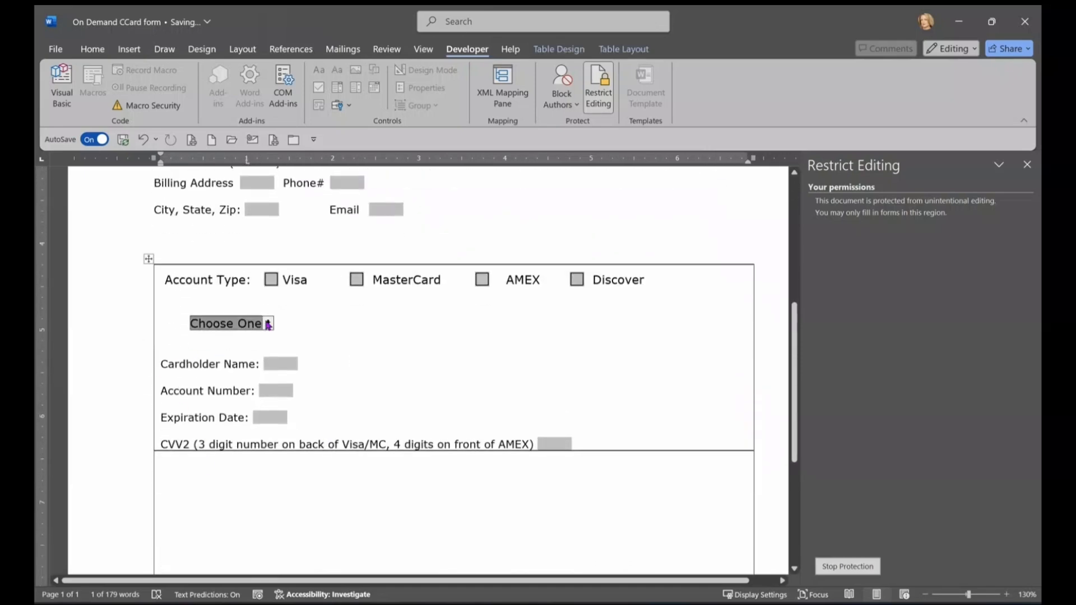
left_click(268, 323)
left_click(510, 373)
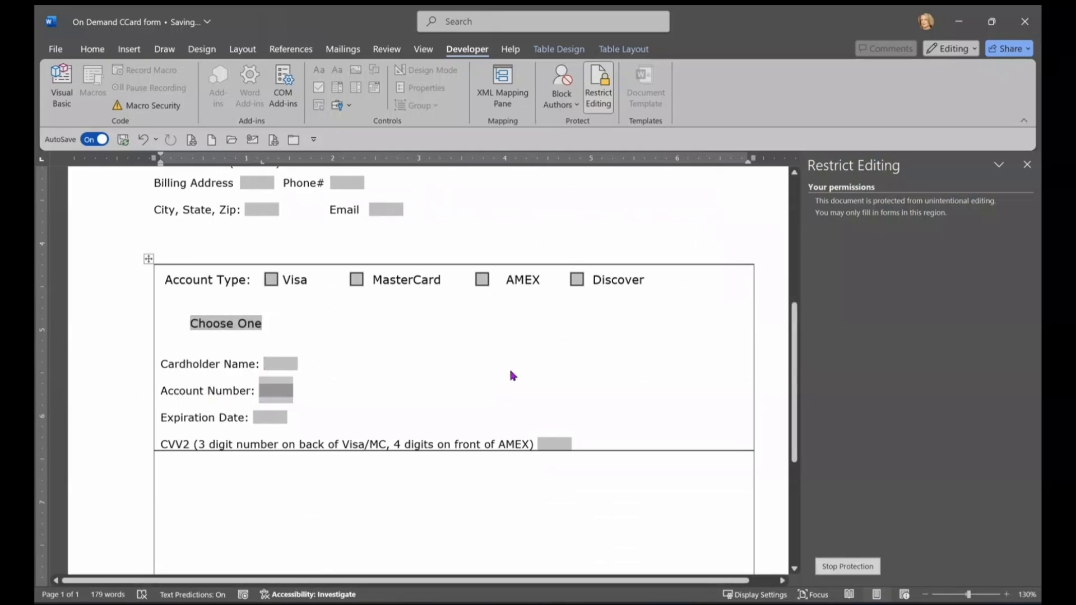
key("Tab")
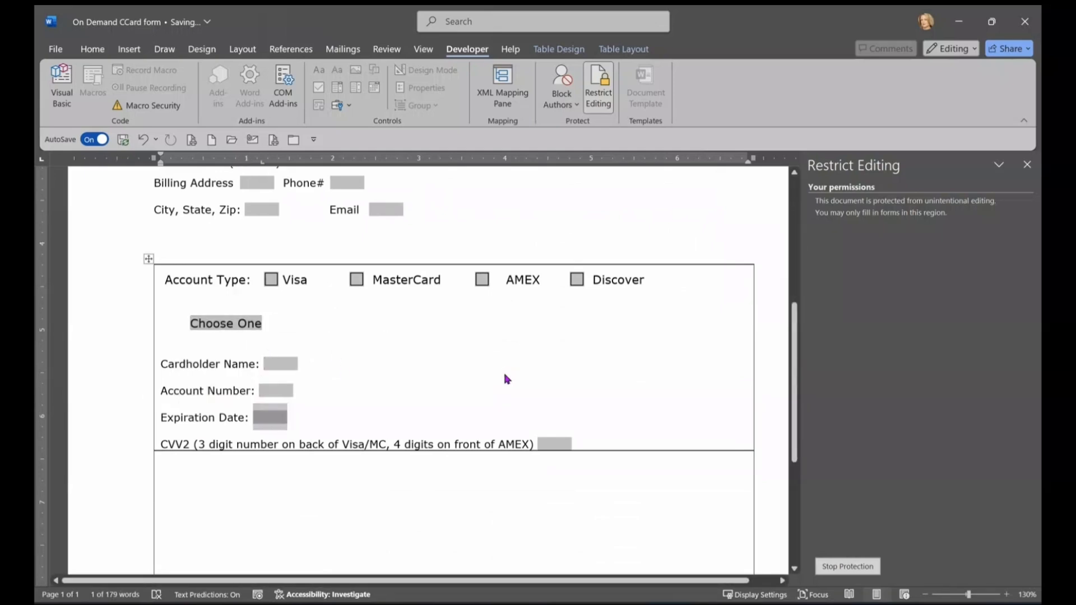
key("Tab")
key("Tab")
scroll(675, 355, "down", 3)
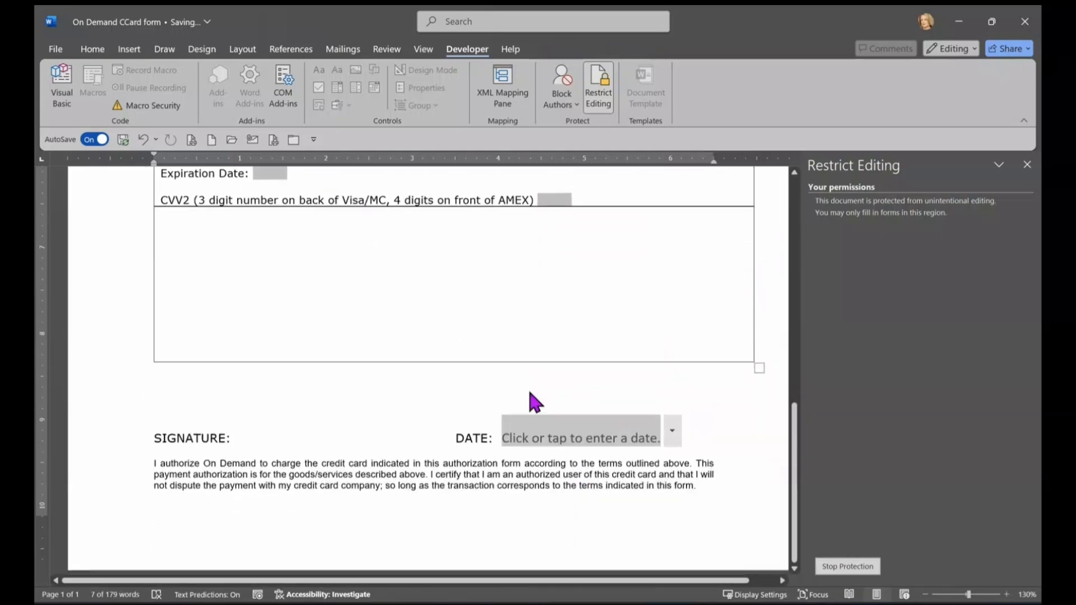
key("Tab")
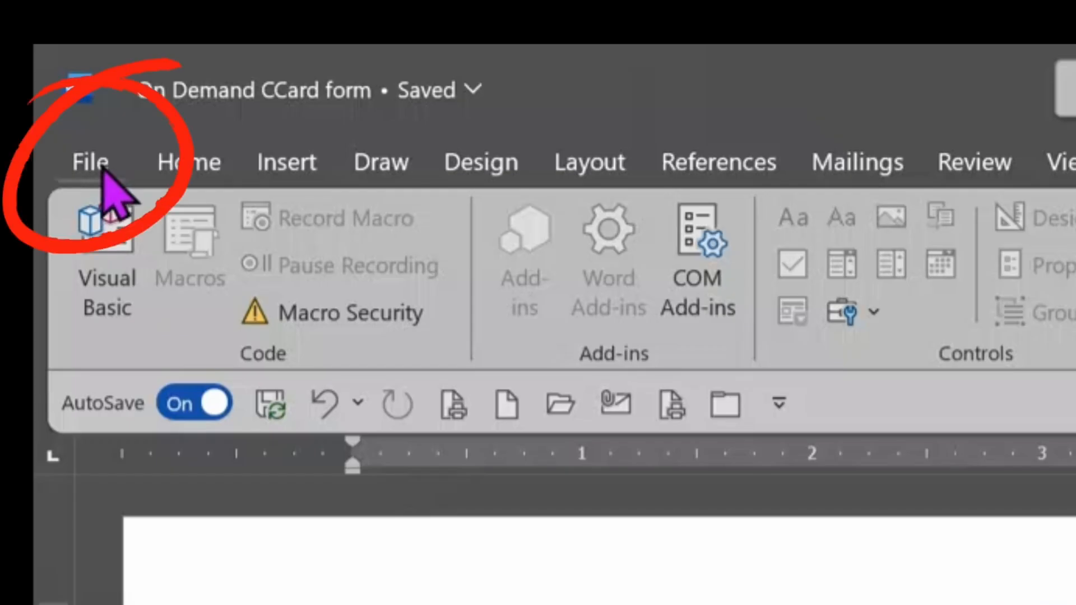
Step: Start a Desktop copy of the form named 'On Demand CCard form fillable template'
left_click(57, 50)
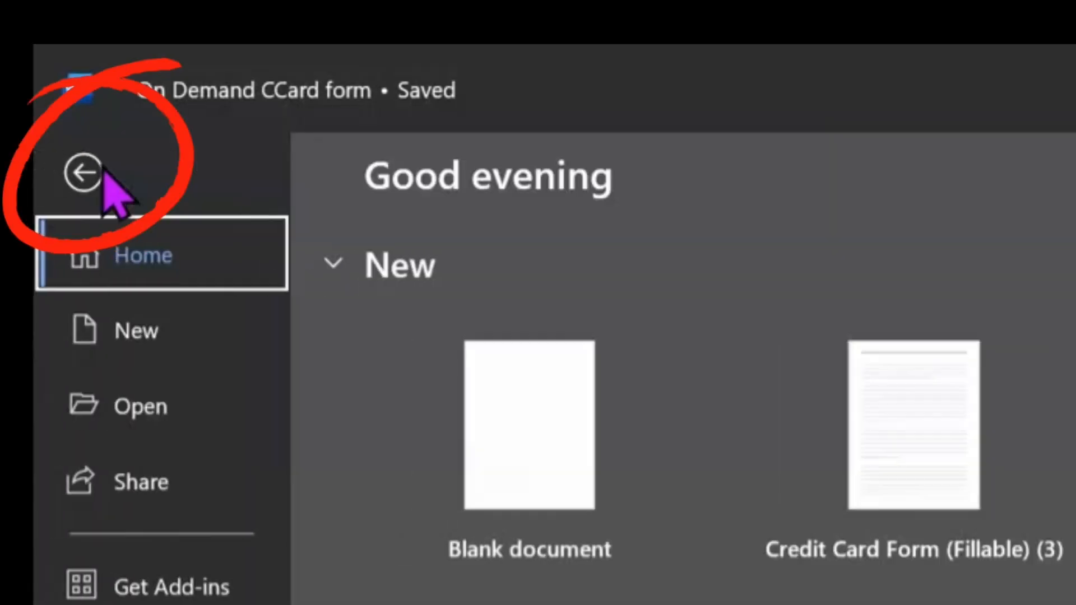
left_click(136, 520)
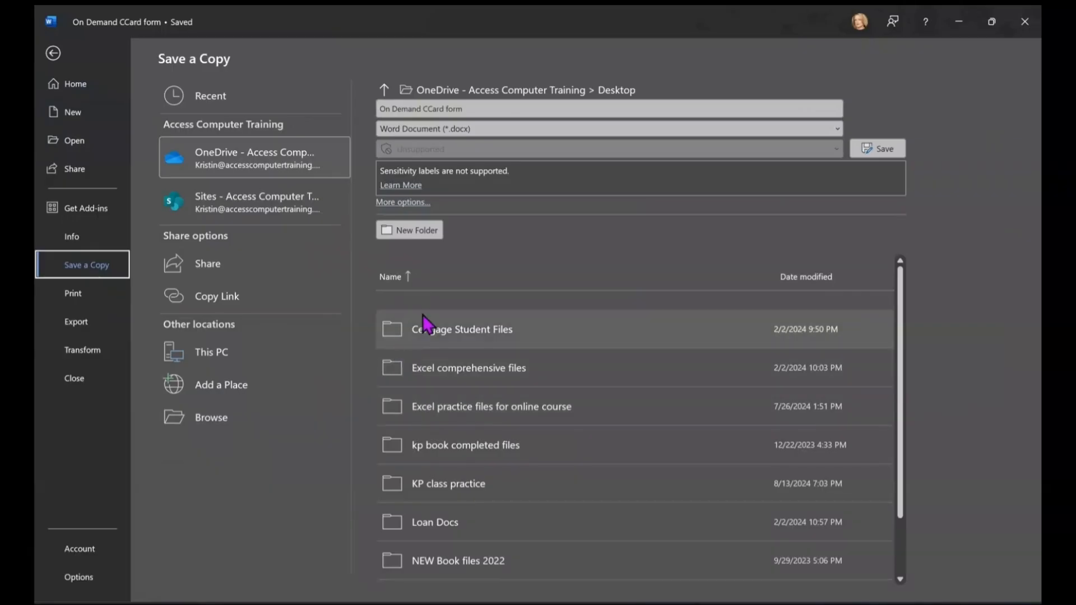
left_click(226, 352)
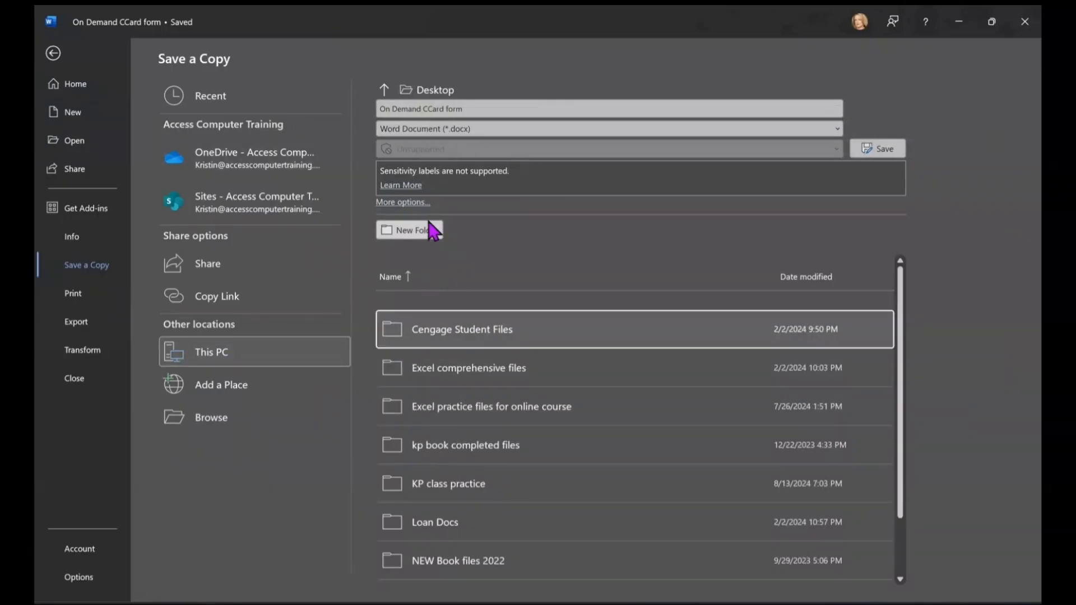
left_click(491, 108)
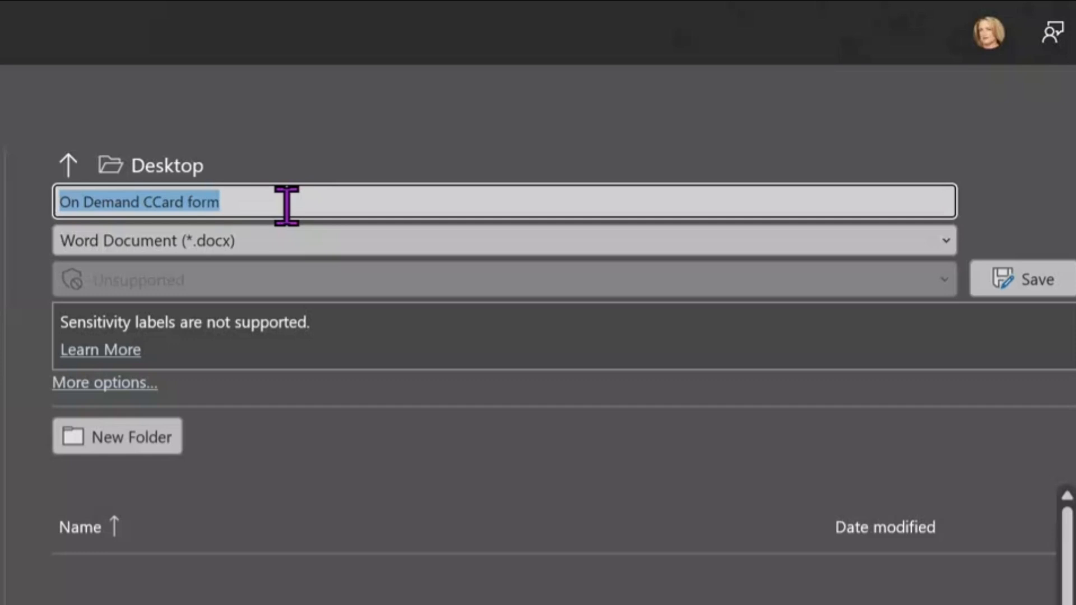
left_click(286, 205)
type("fio")
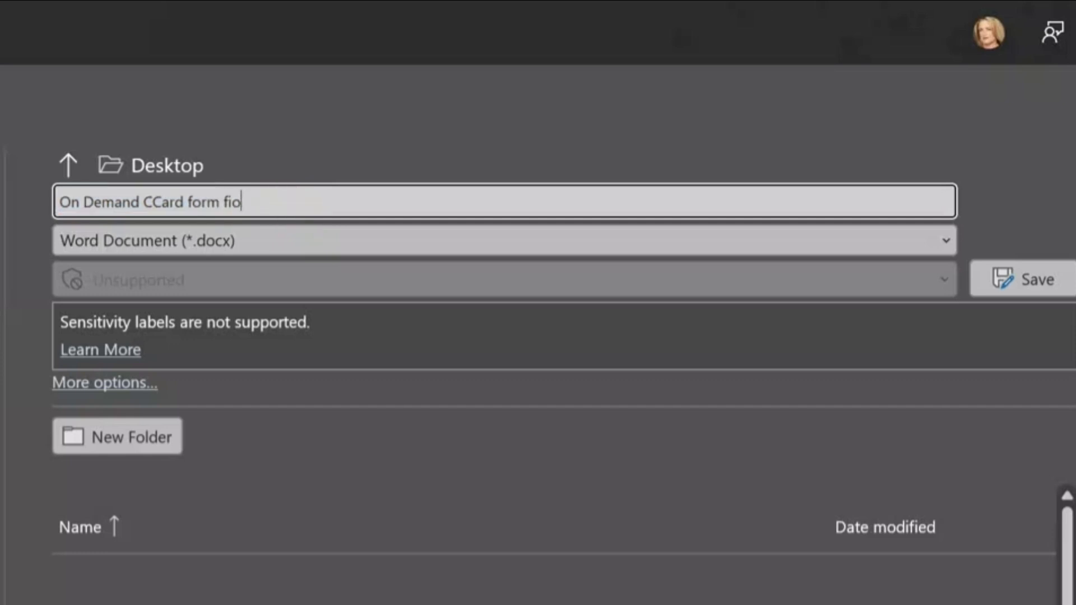
key("BackSpace")
type("llable template")
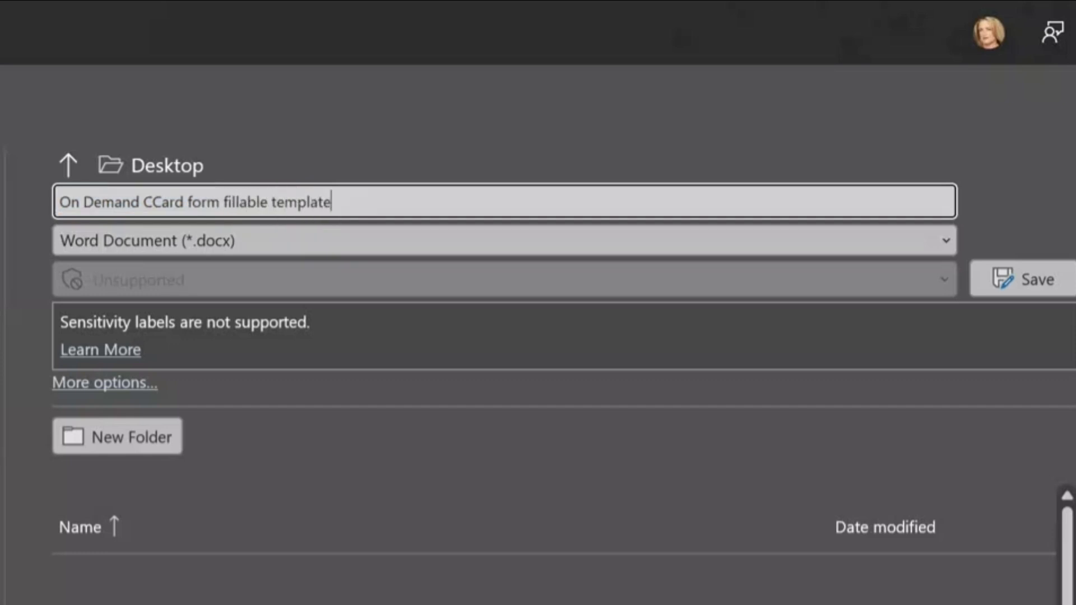
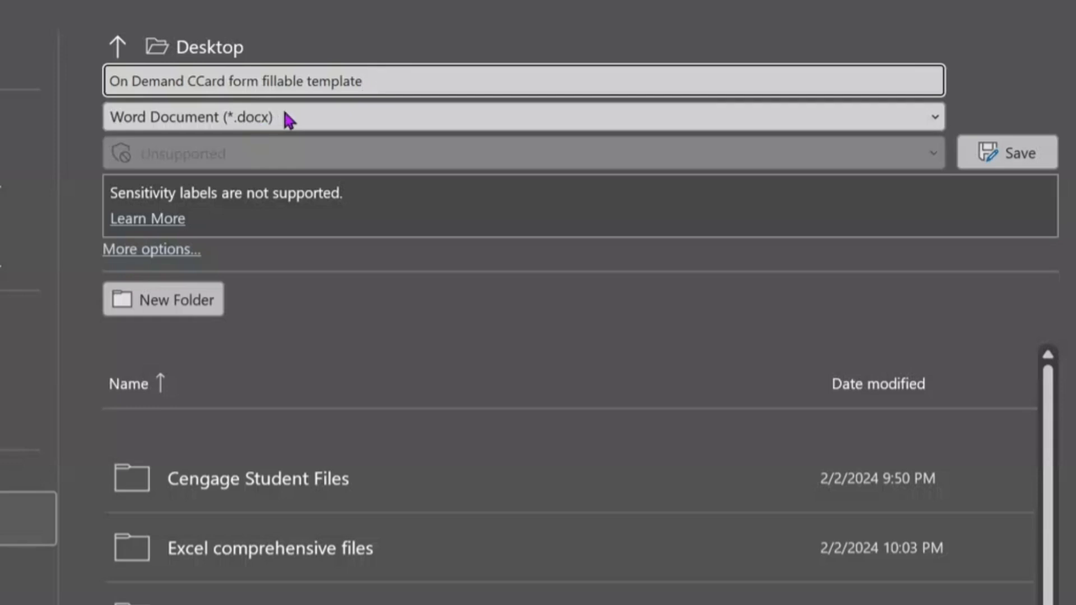
Step: Set the copy's file type to Word Template (*.dotx), saving into Custom Office Templates
left_click(313, 117)
left_click(313, 117)
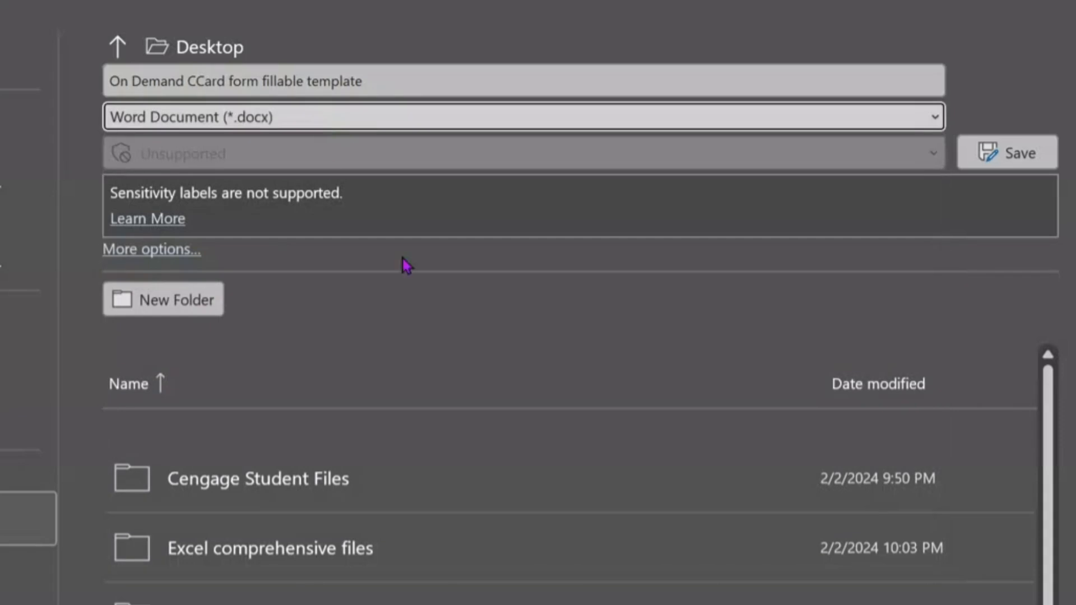
left_click(372, 118)
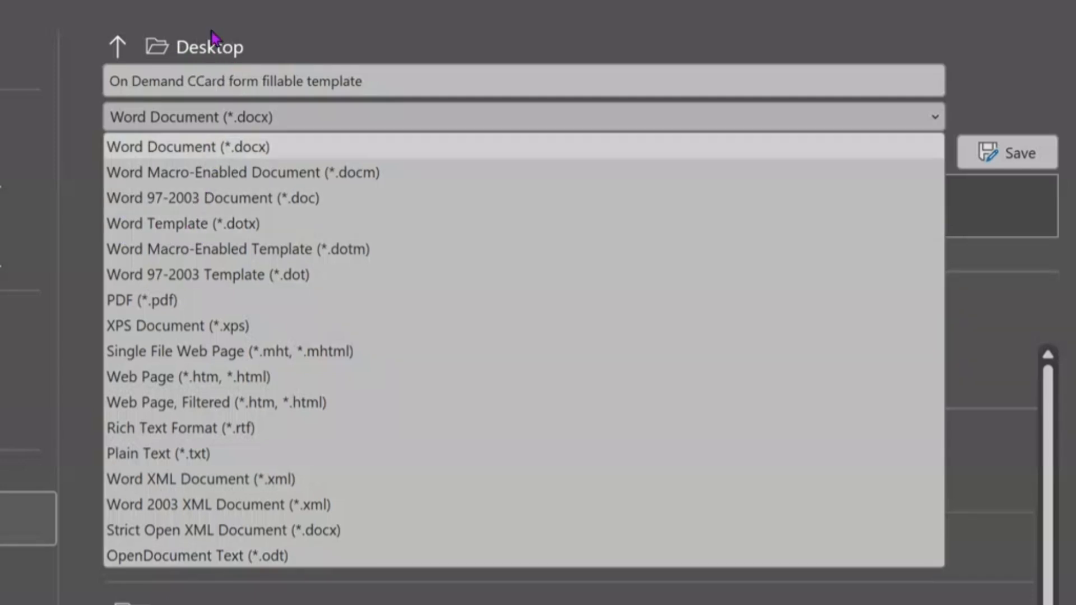
left_click(167, 224)
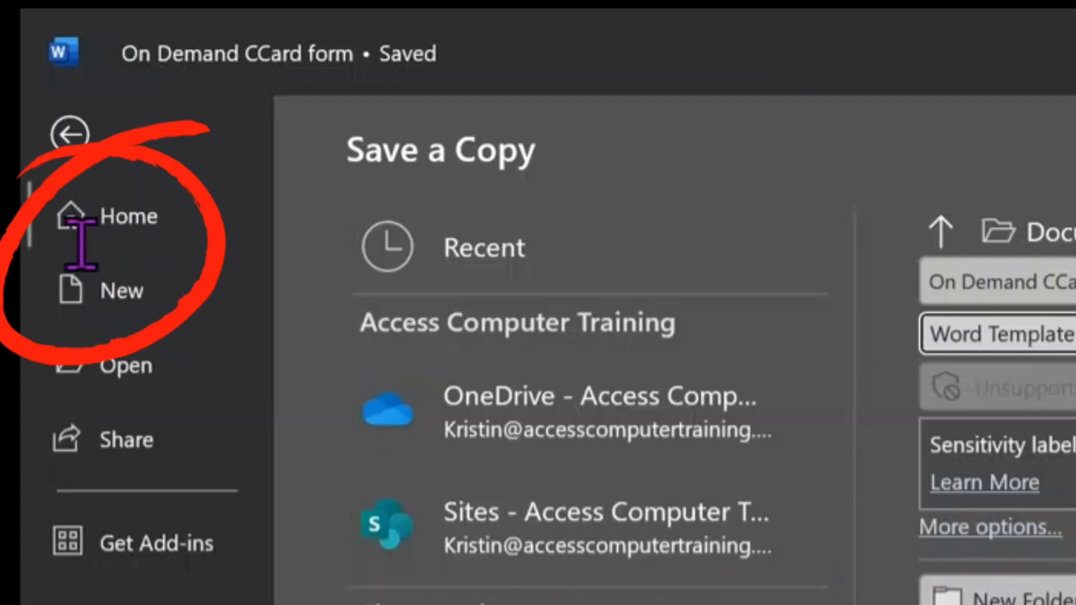
Step: Browse the New page's Personal templates, including Credit Card Form (Fillable) (3)
left_click(99, 285)
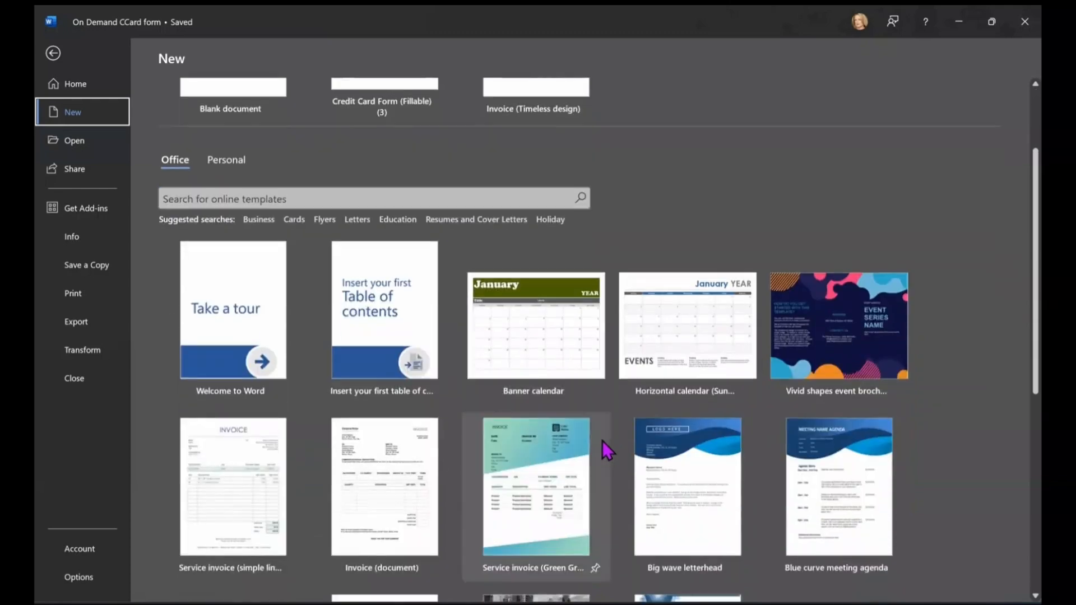
scroll(608, 448, "down", 3)
scroll(608, 473, "down", 8)
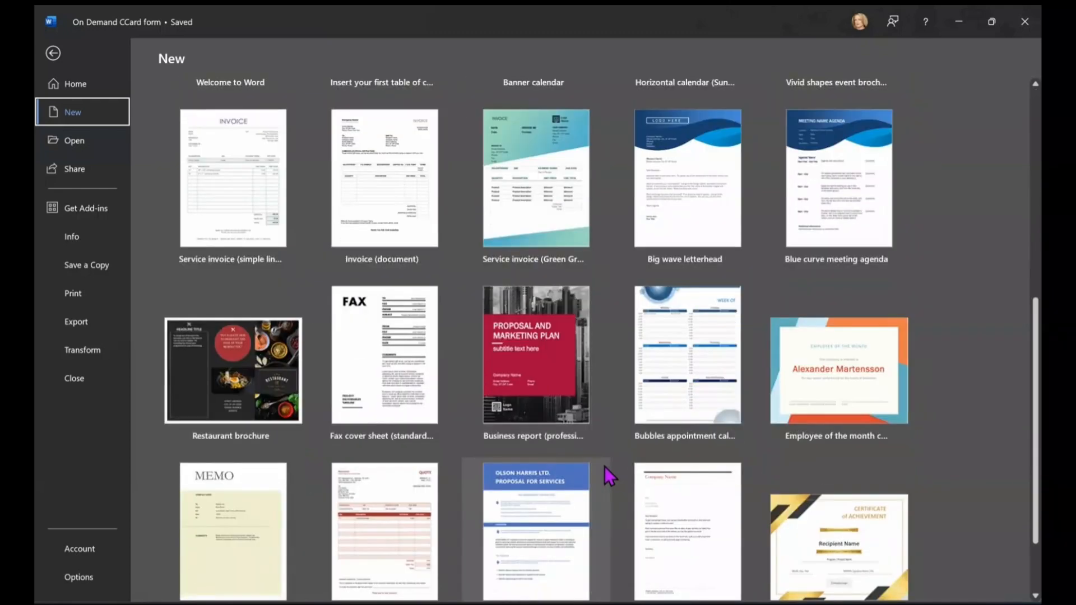
scroll(608, 473, "up", 10)
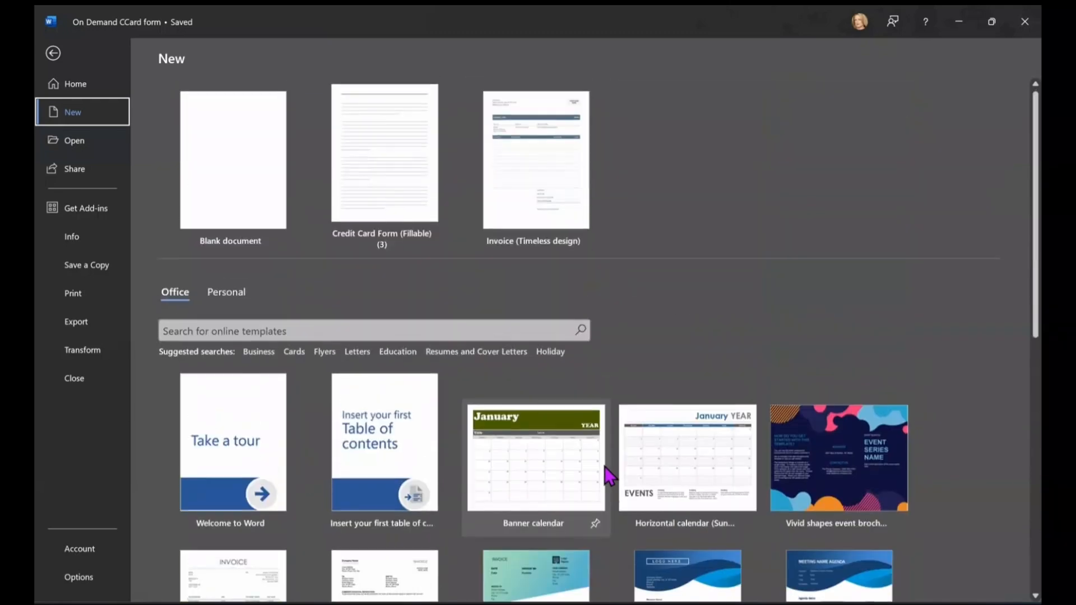
left_click(229, 292)
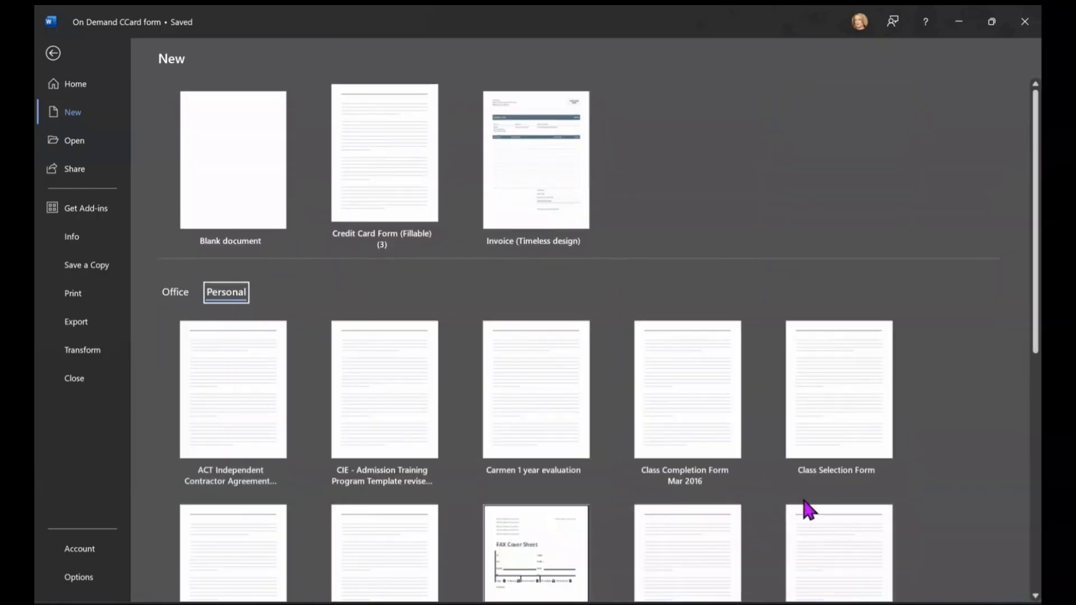
scroll(860, 499, "down", 8)
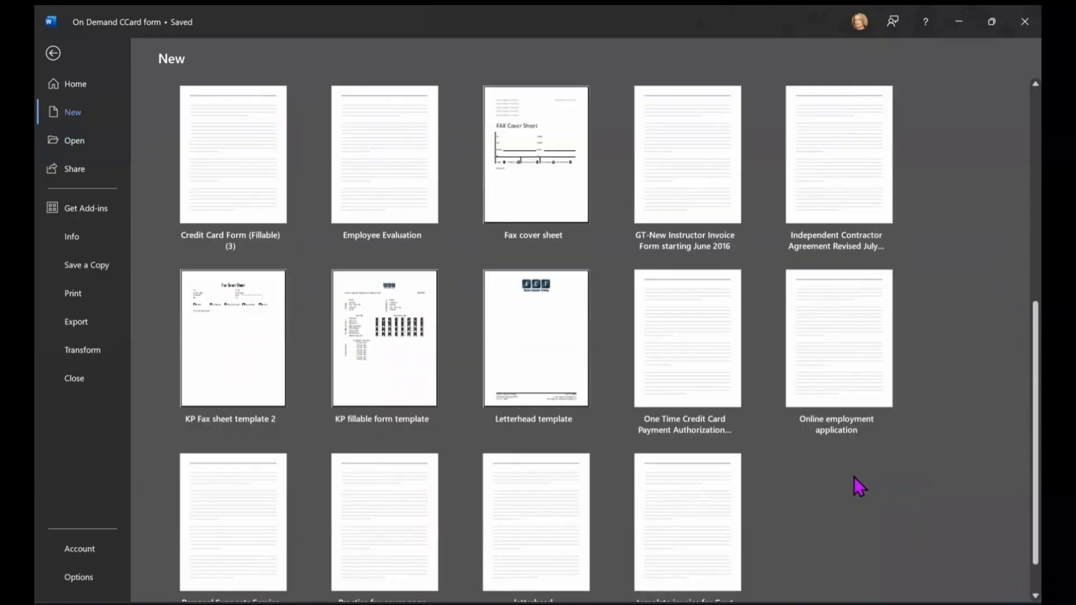
scroll(854, 481, "down", 1)
scroll(841, 510, "up", 3)
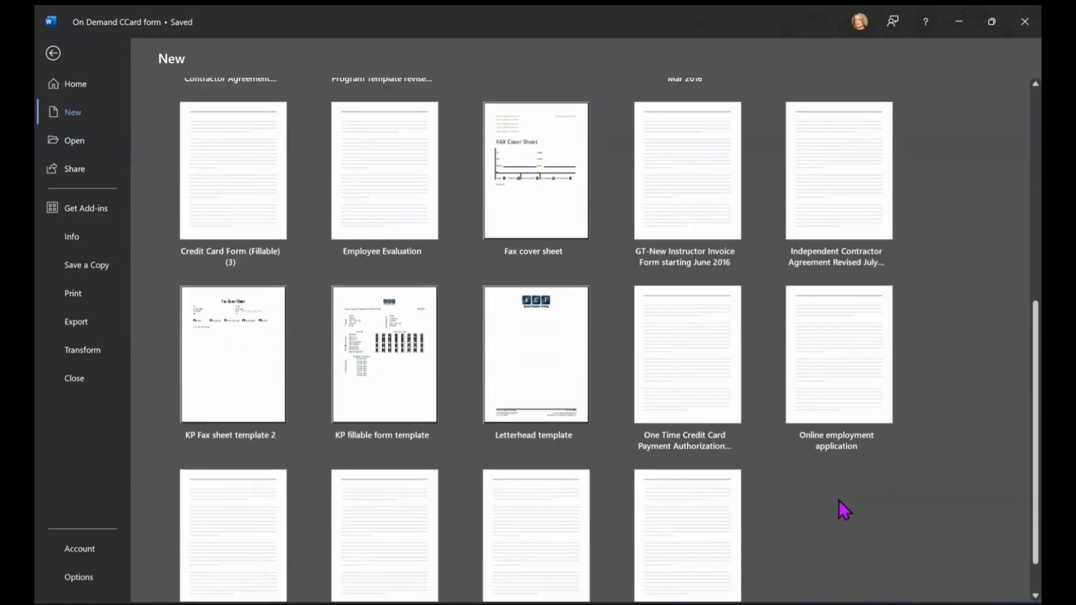
scroll(795, 369, "up", 5)
scroll(779, 362, "up", 1)
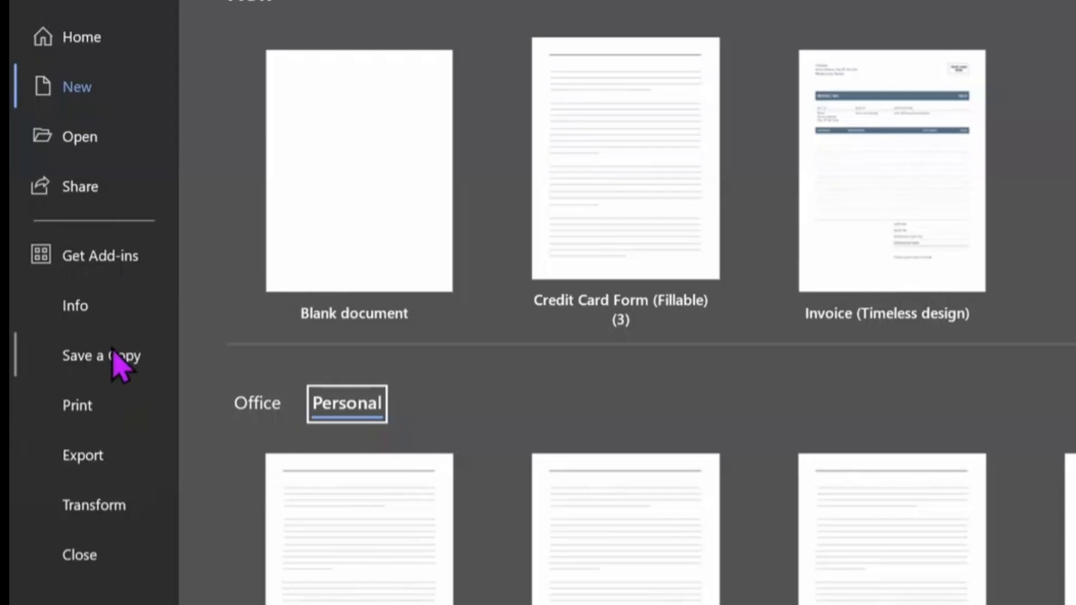
Step: Save the form as Word Template 'On Demand CCard form fillable template' and close the restrictions pane
left_click(94, 266)
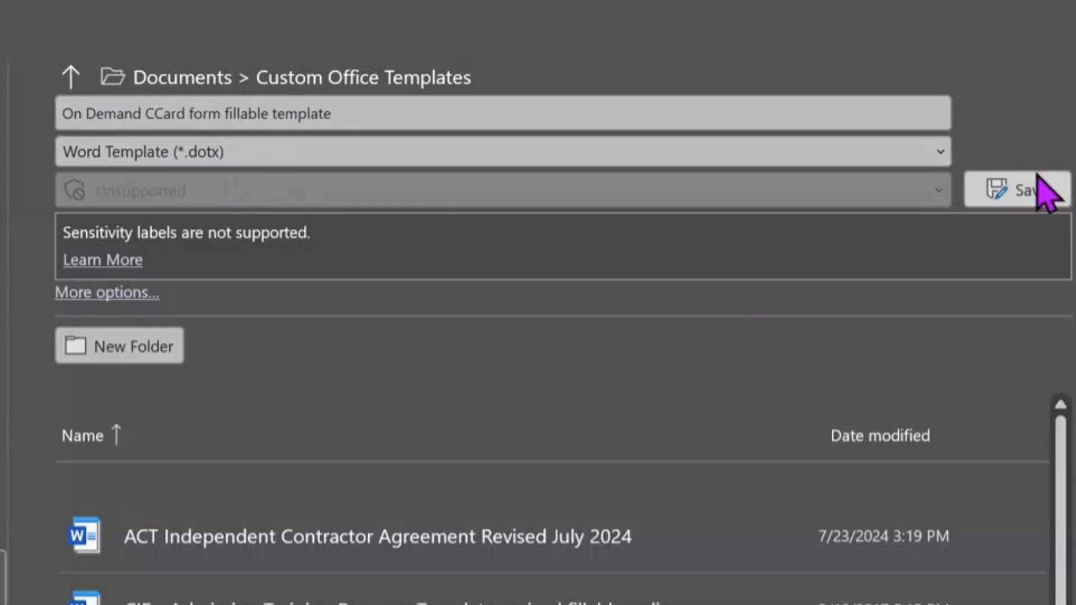
left_click(1019, 191)
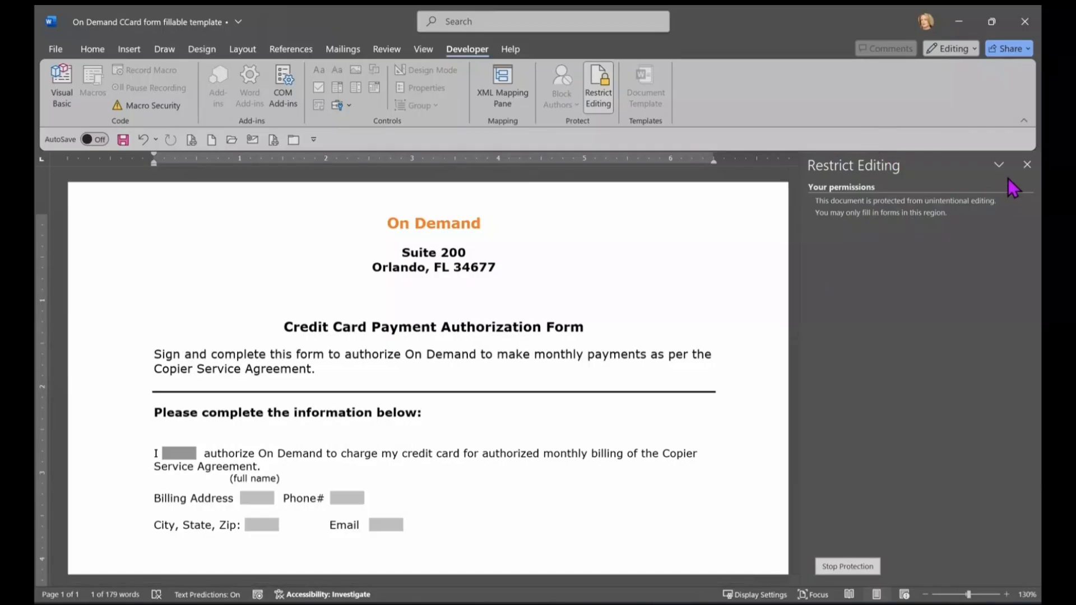
left_click(1022, 165)
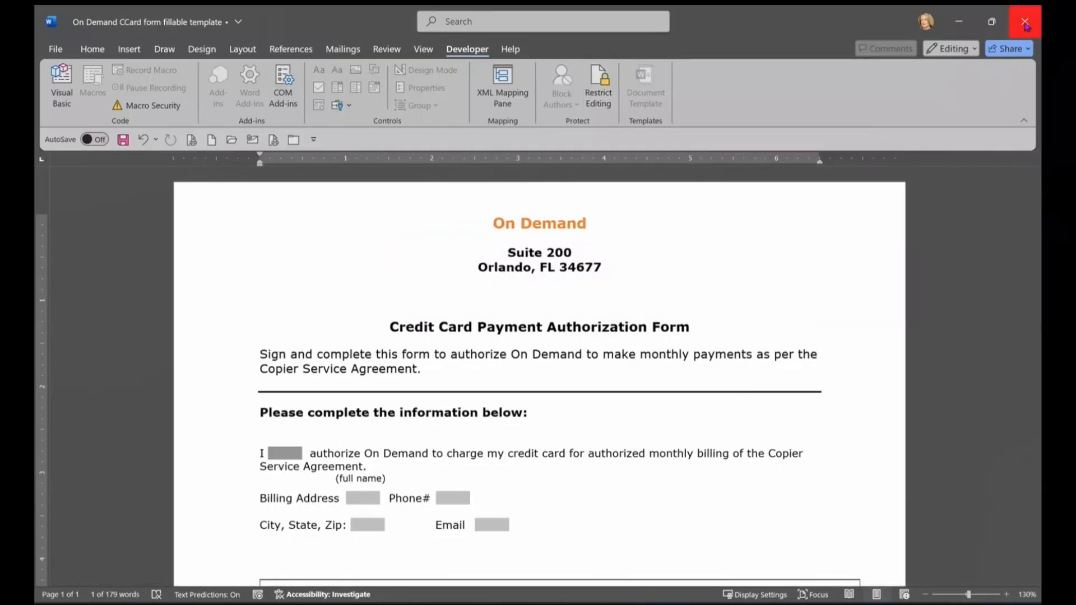
Step: Close the template document and open the cloud-synced training folder in File Explorer
left_click(1024, 23)
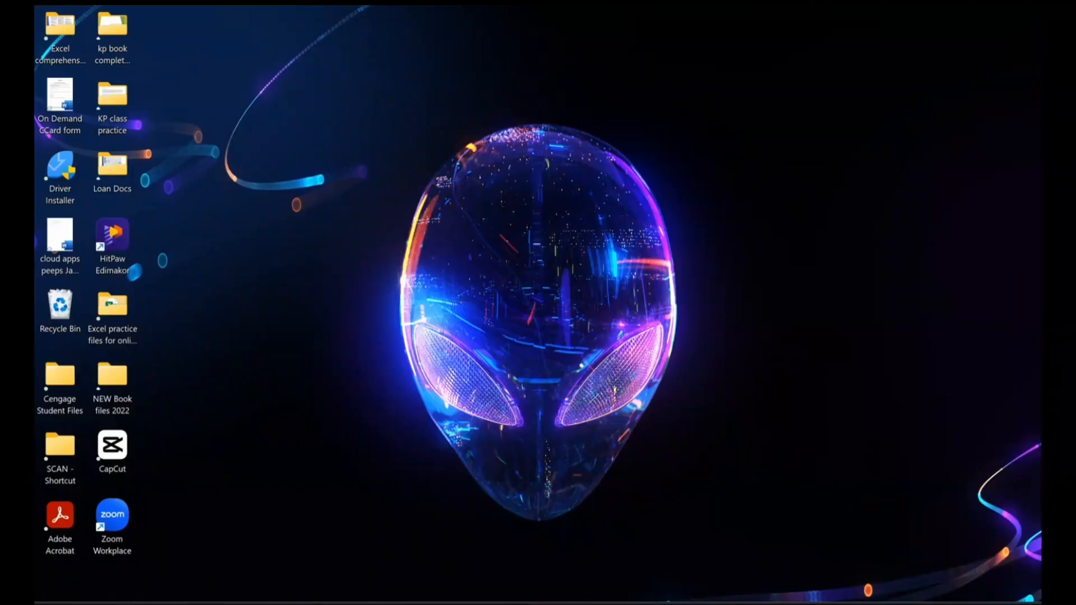
key("super+e")
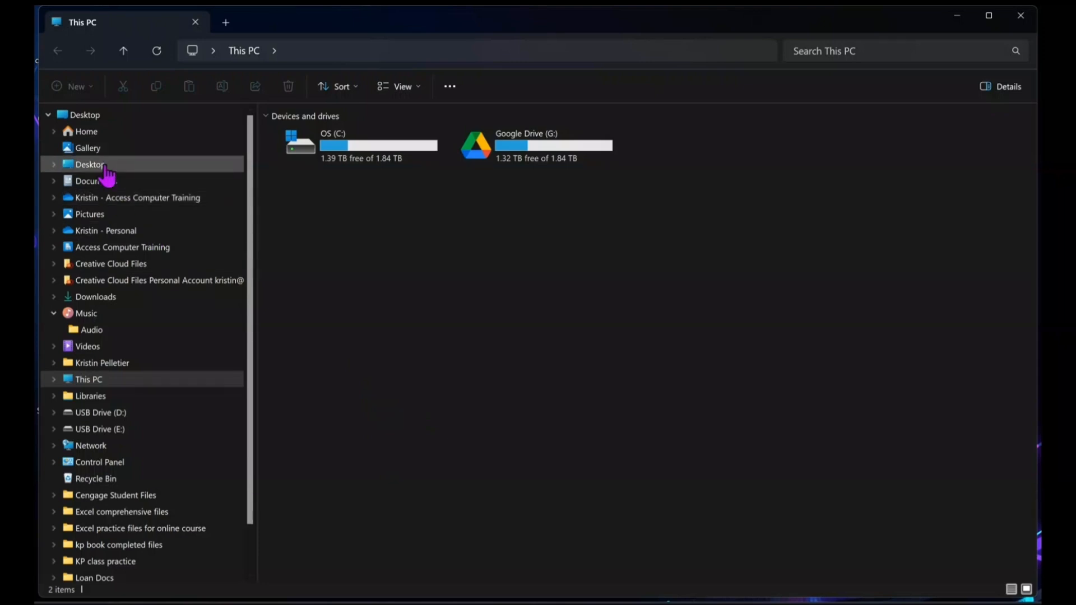
left_click(81, 192)
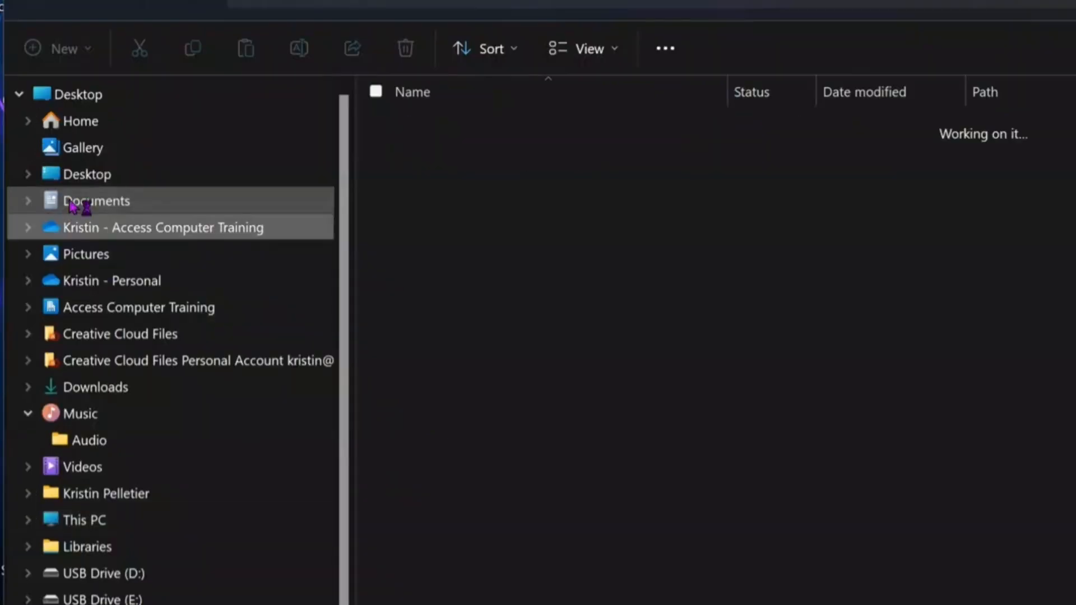
scroll(363, 423, "down", 1)
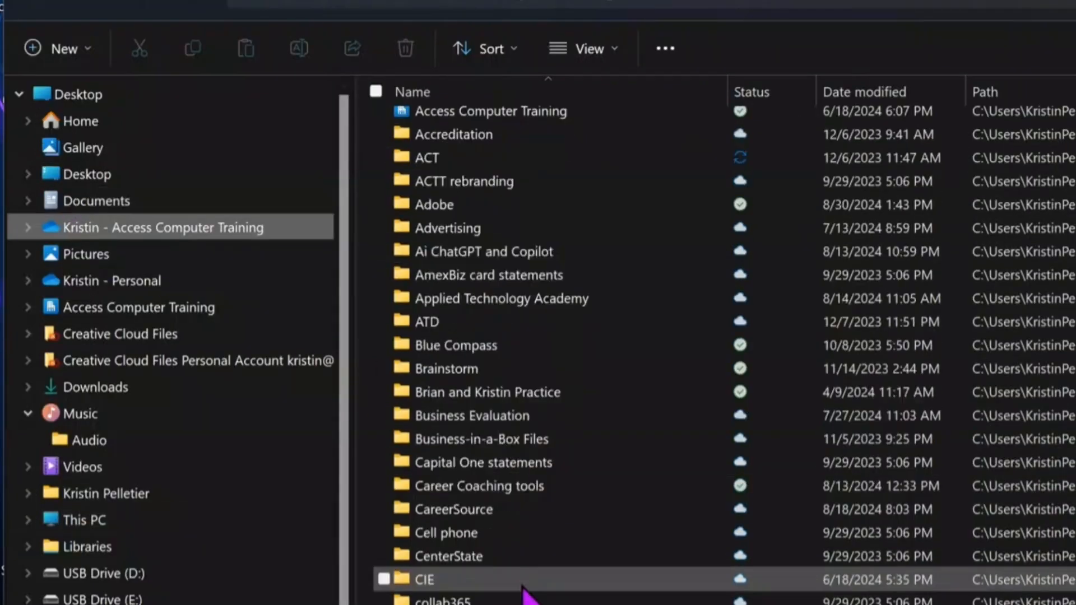
scroll(524, 591, "down", 3)
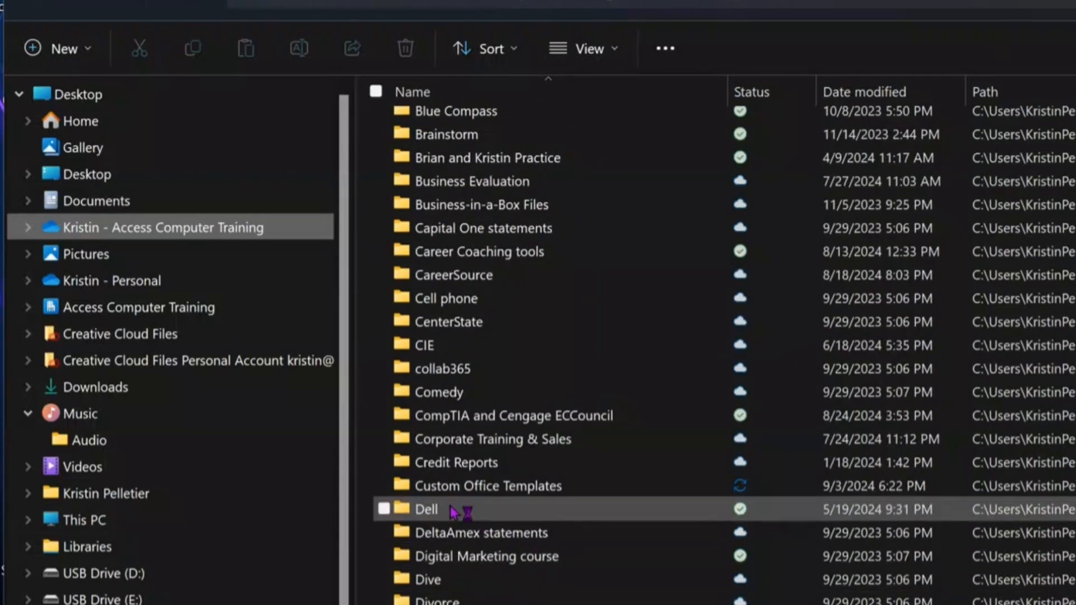
Step: Open Custom Office Templates, widen the Type column, and select the On Demand CCard form fillable template
double_click(485, 487)
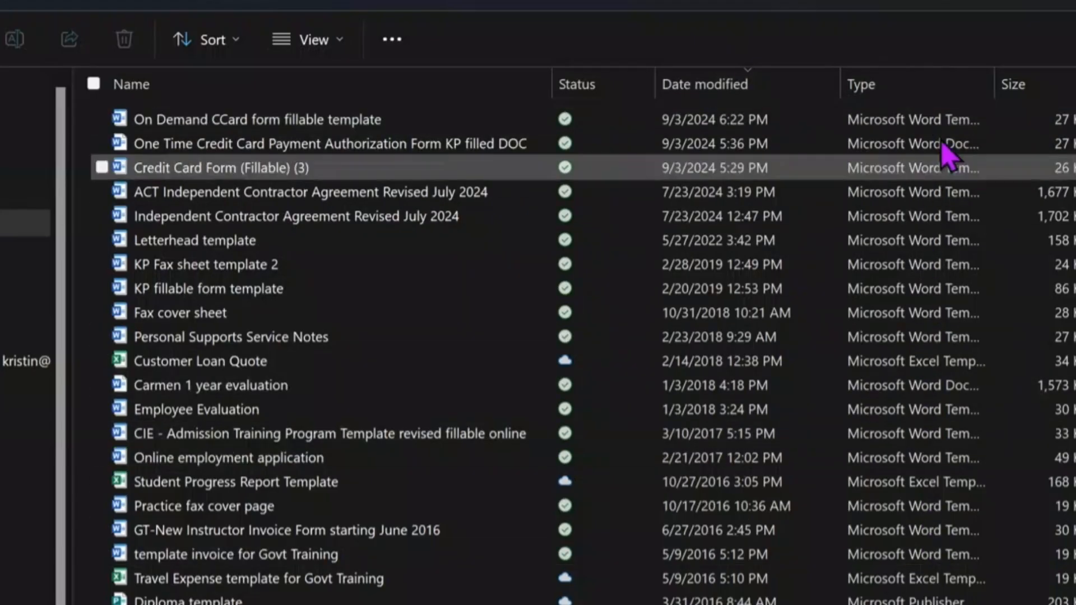
left_click_drag(995, 85, 1075, 85)
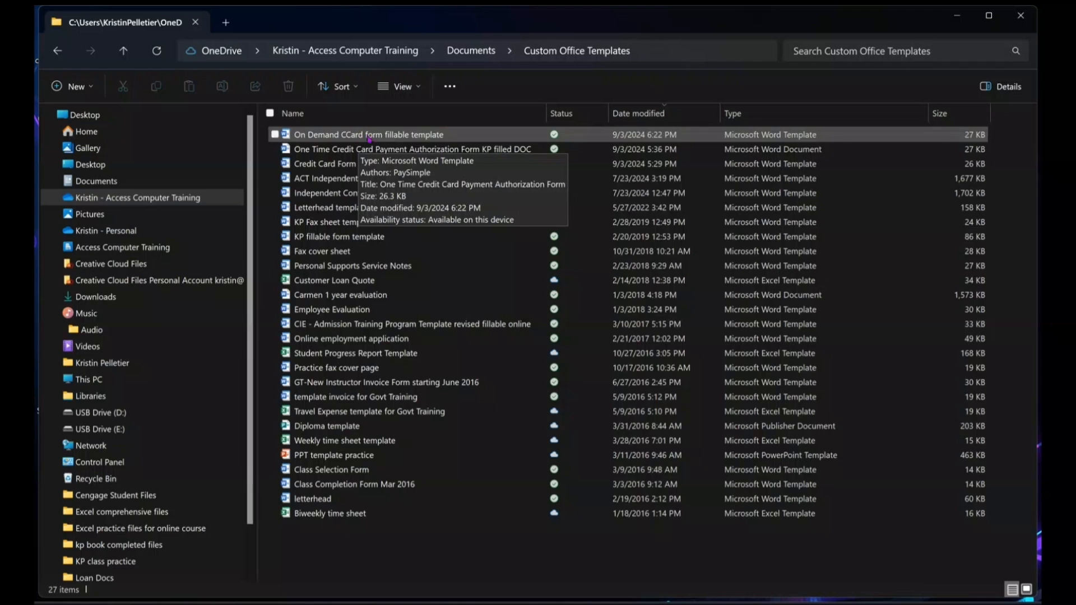
left_click(399, 136)
Step: Create a new Document1 from the On Demand CCard form fillable template
double_click(401, 137)
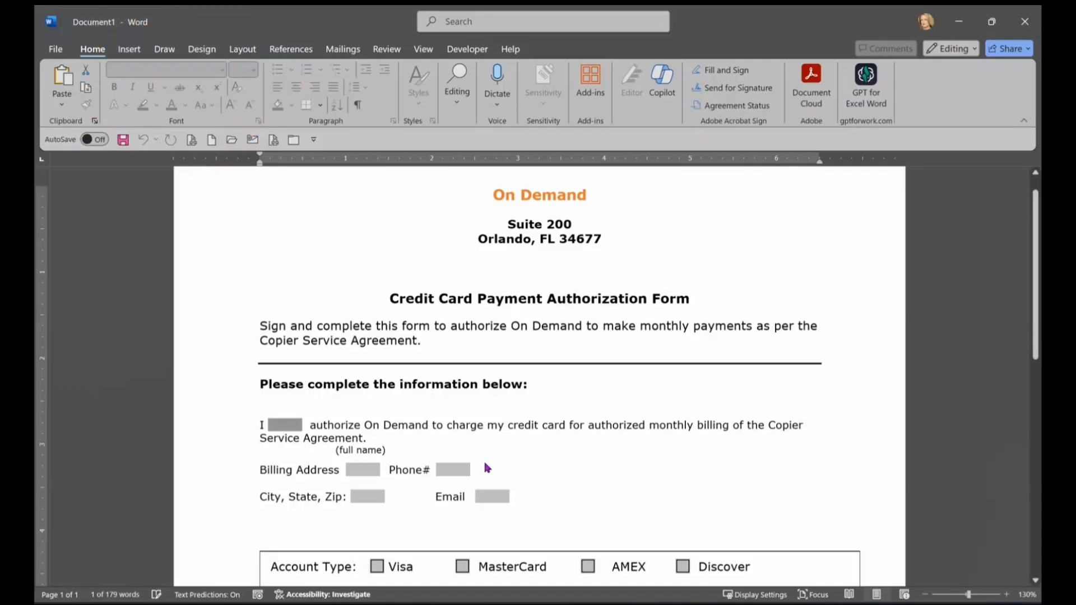
scroll(585, 527, "down", 1)
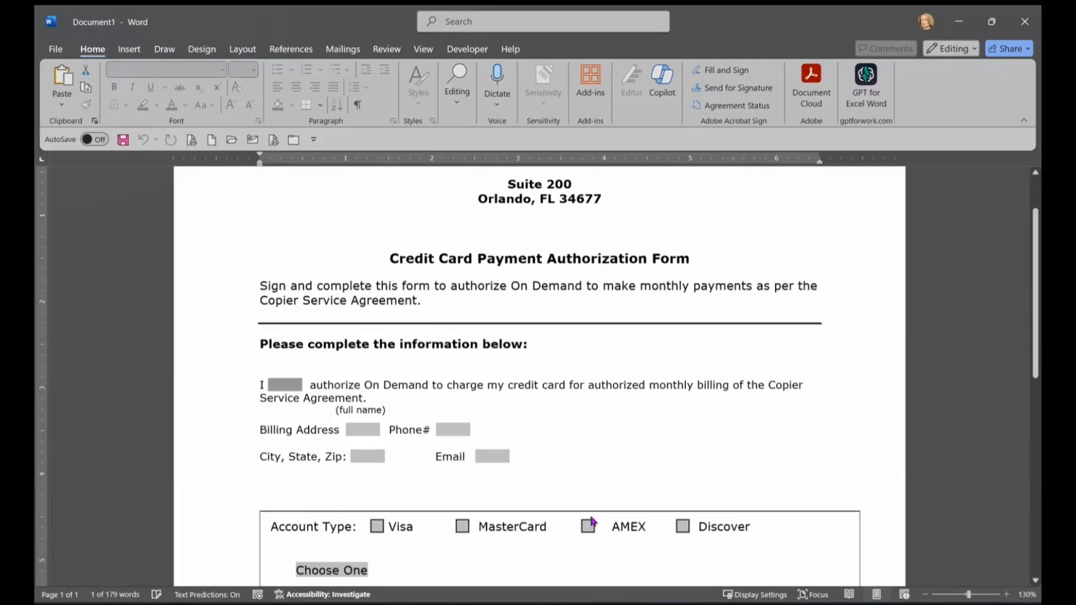
scroll(593, 521, "down", 3)
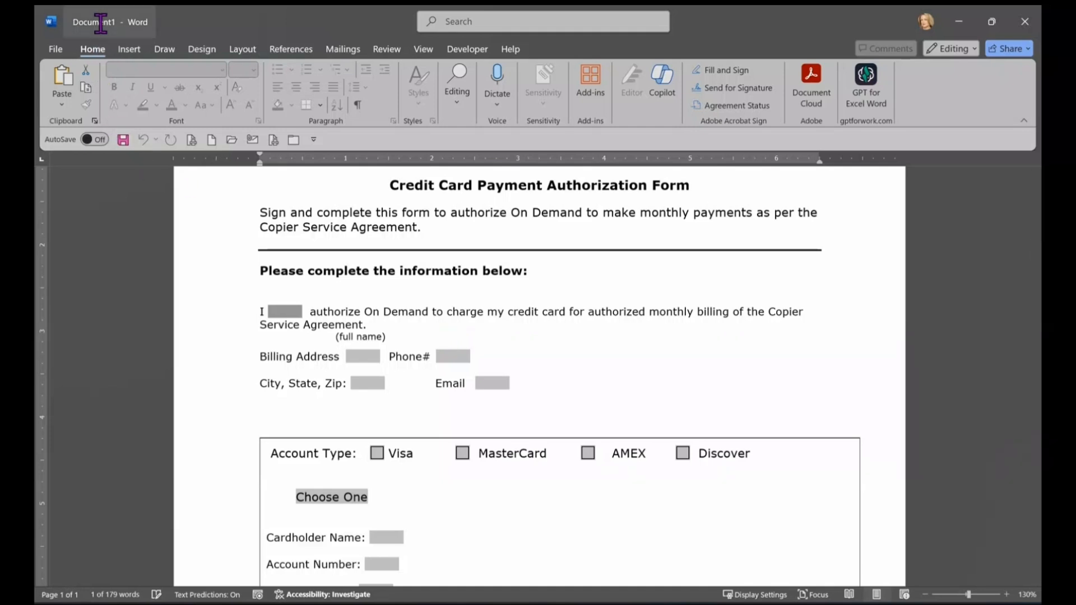
Step: Check Document1's Save prompt, cancel it, and review the form's empty fields
left_click(100, 24)
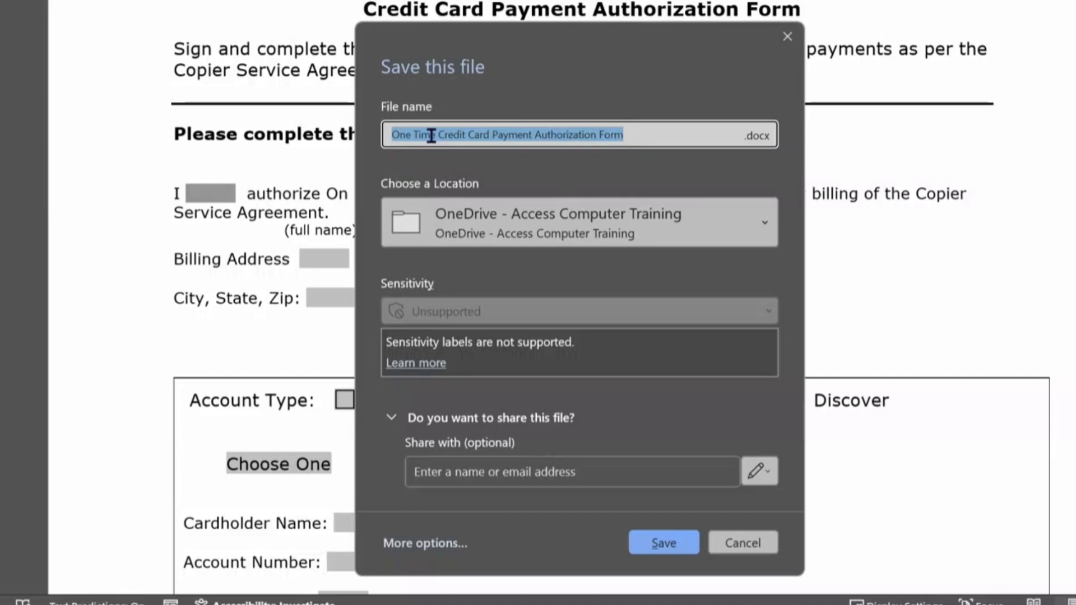
left_click(745, 552)
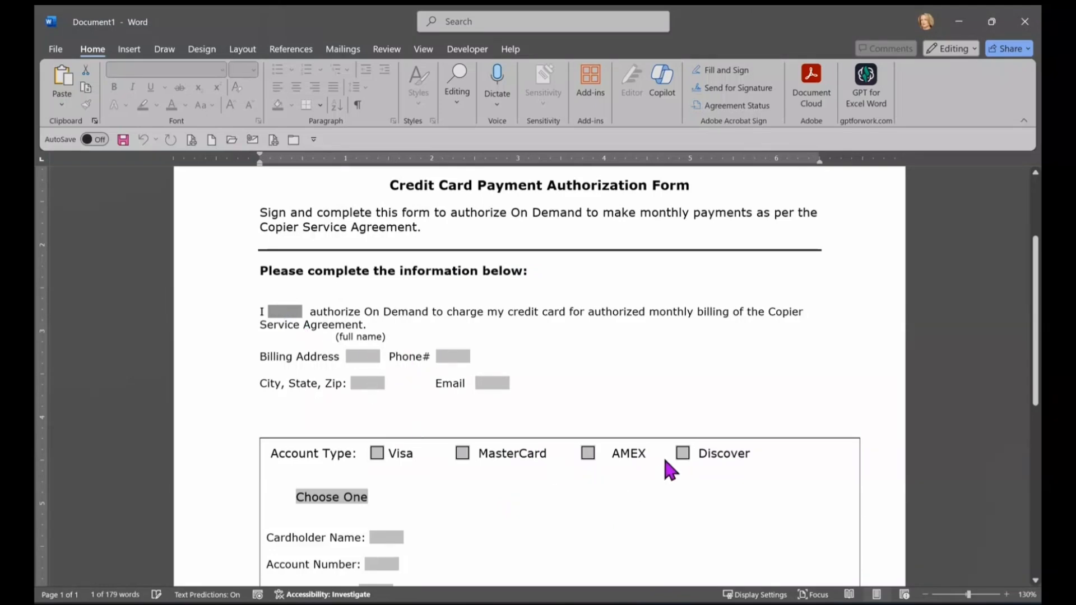
scroll(666, 465, "down", 2)
scroll(743, 483, "down", 4)
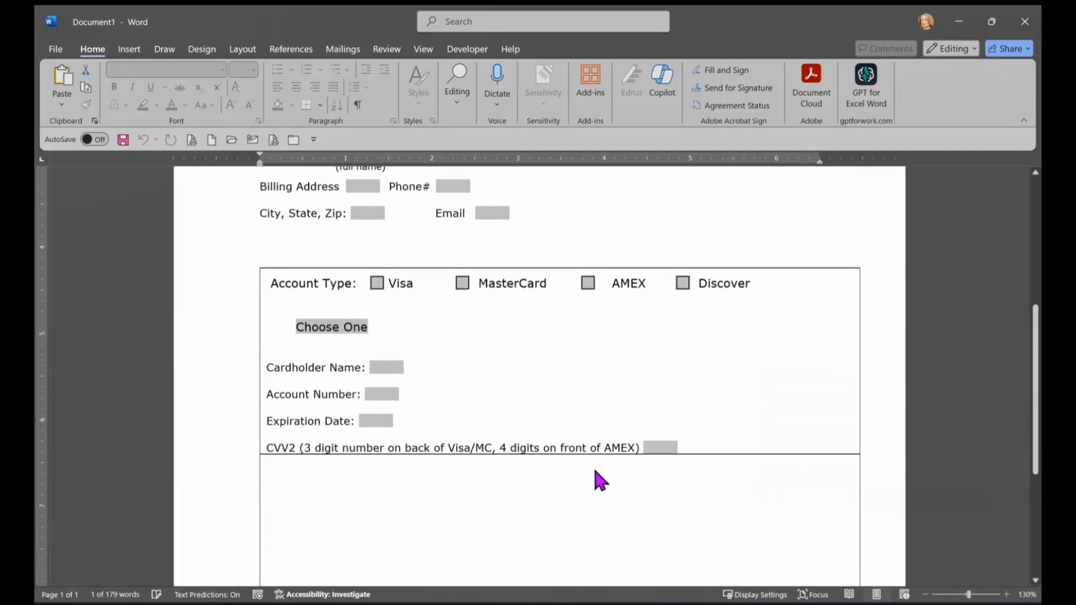
scroll(598, 479, "up", 6)
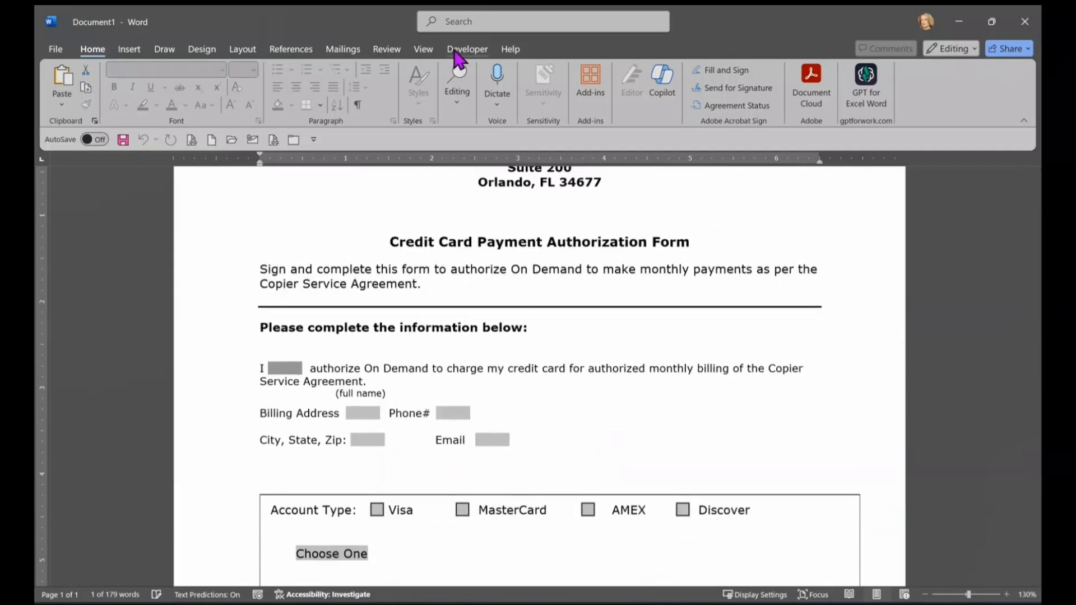
Step: View the Restrict Editing pane, then test typing 'erfegrrfrfd' in the full-name field and erase it
left_click(466, 49)
left_click(599, 98)
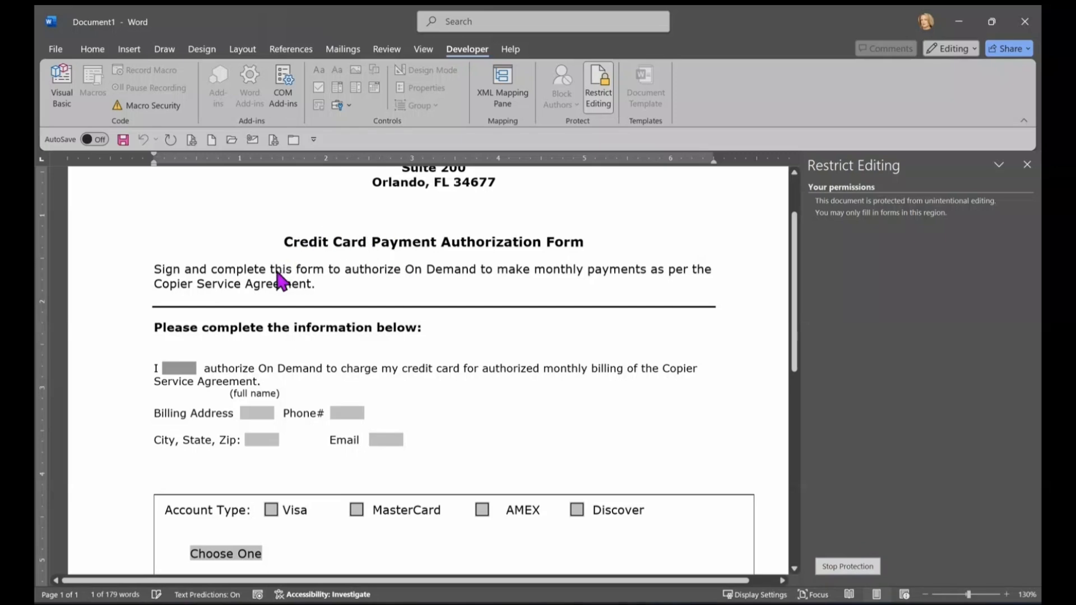
left_click(277, 273)
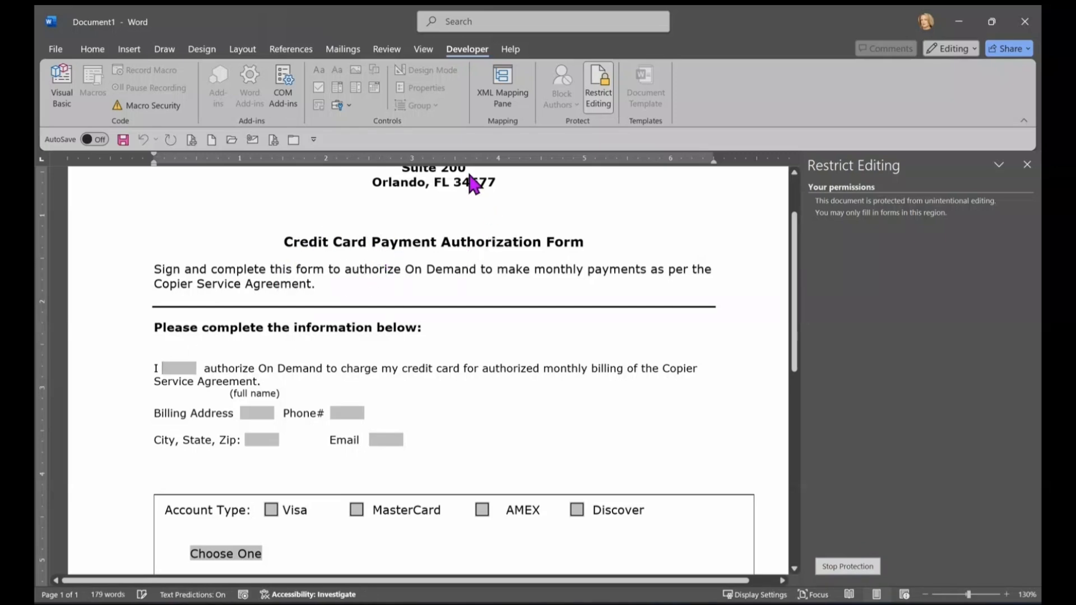
scroll(456, 252, "up", 3)
type("erfegrrfrfd")
key("BackSpace")
key("BackSpace")
key("BackSpace")
key("BackSpace")
key("BackSpace")
key("BackSpace")
key("BackSpace")
key("BackSpace")
key("BackSpace")
key("BackSpace")
key("BackSpace")
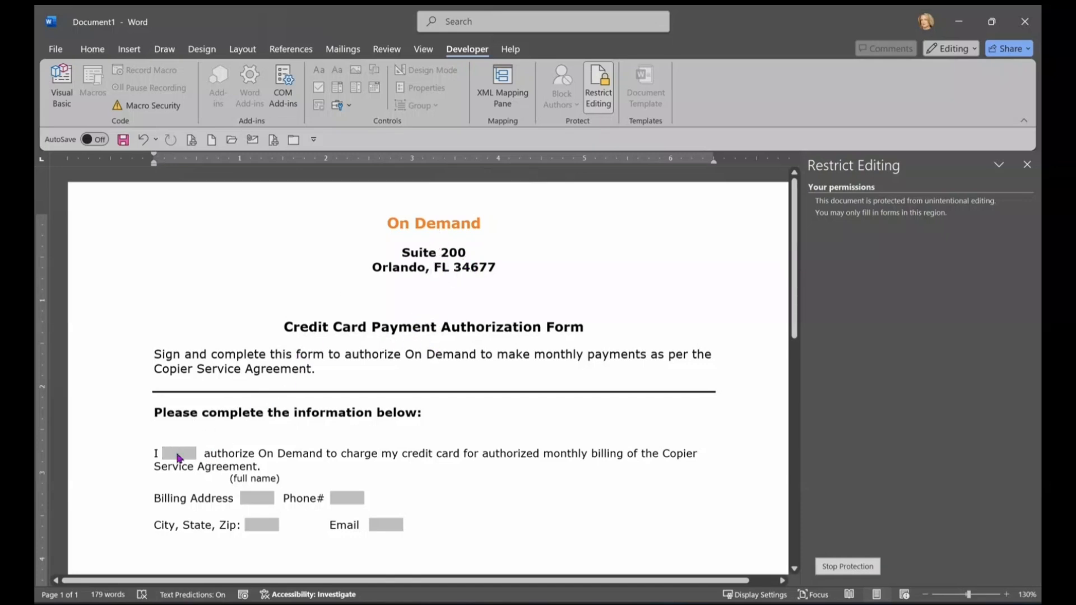
left_click(176, 452)
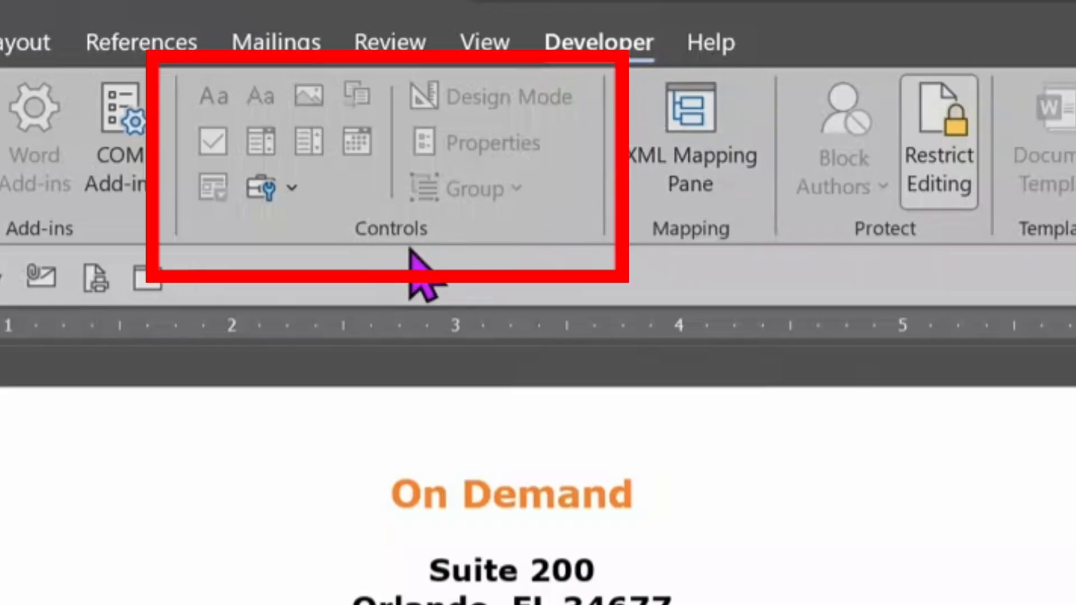
left_click(293, 186)
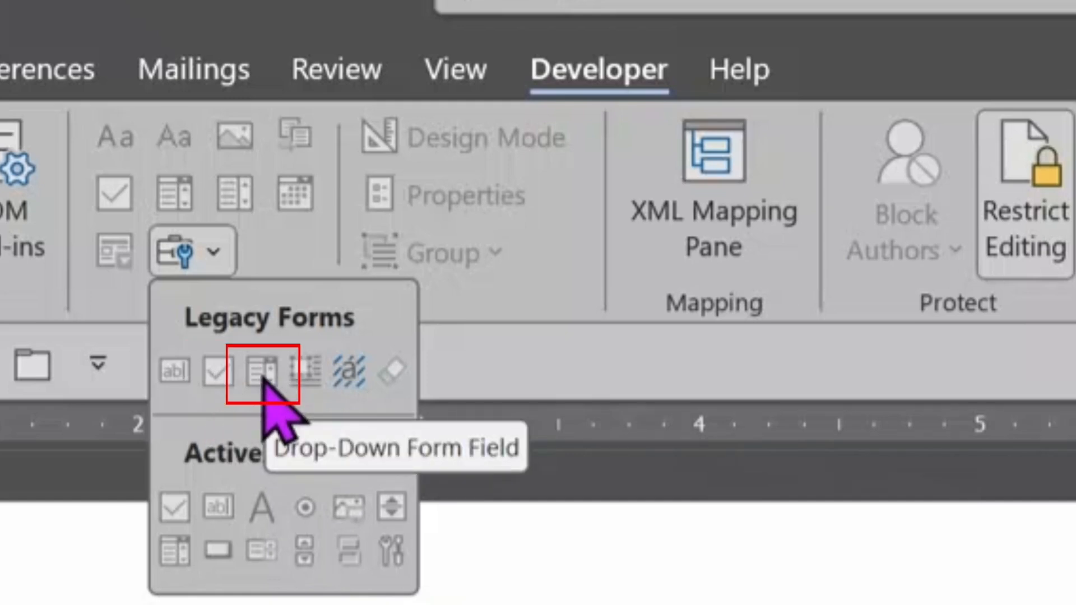
left_click(303, 254)
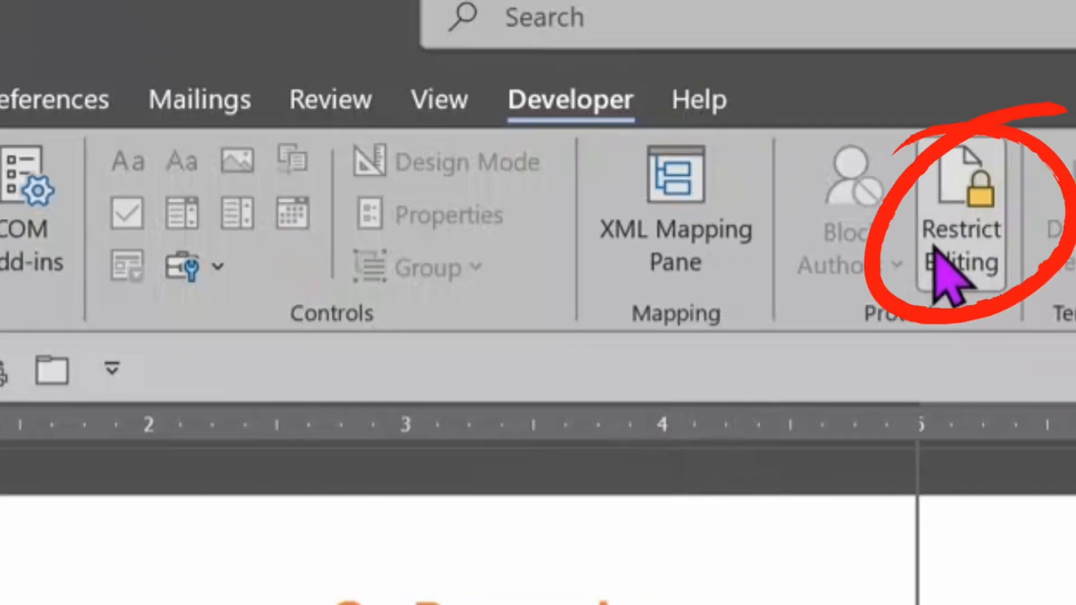
left_click(1013, 261)
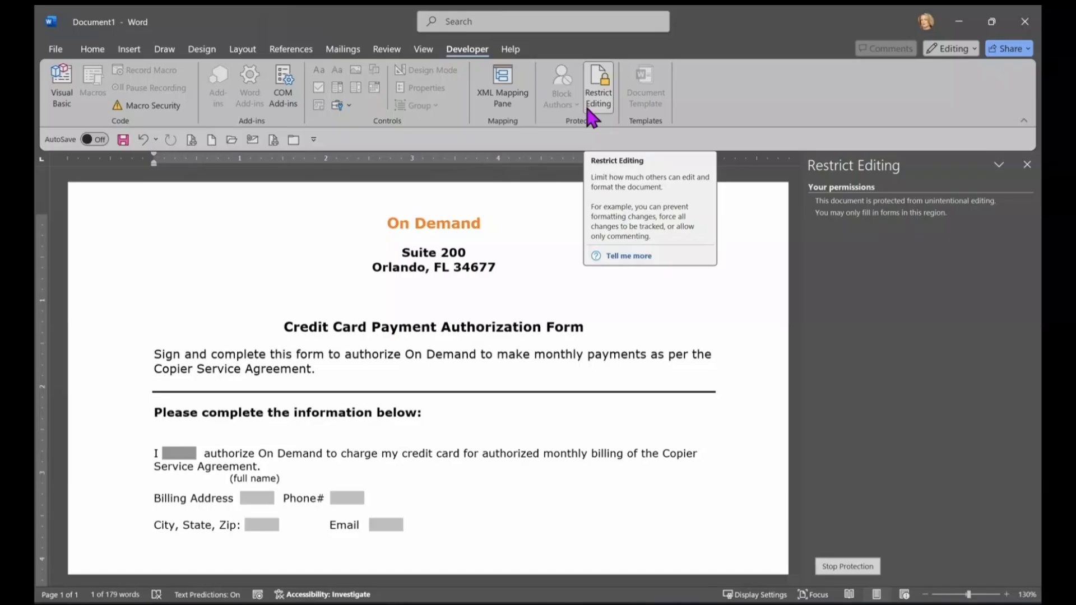